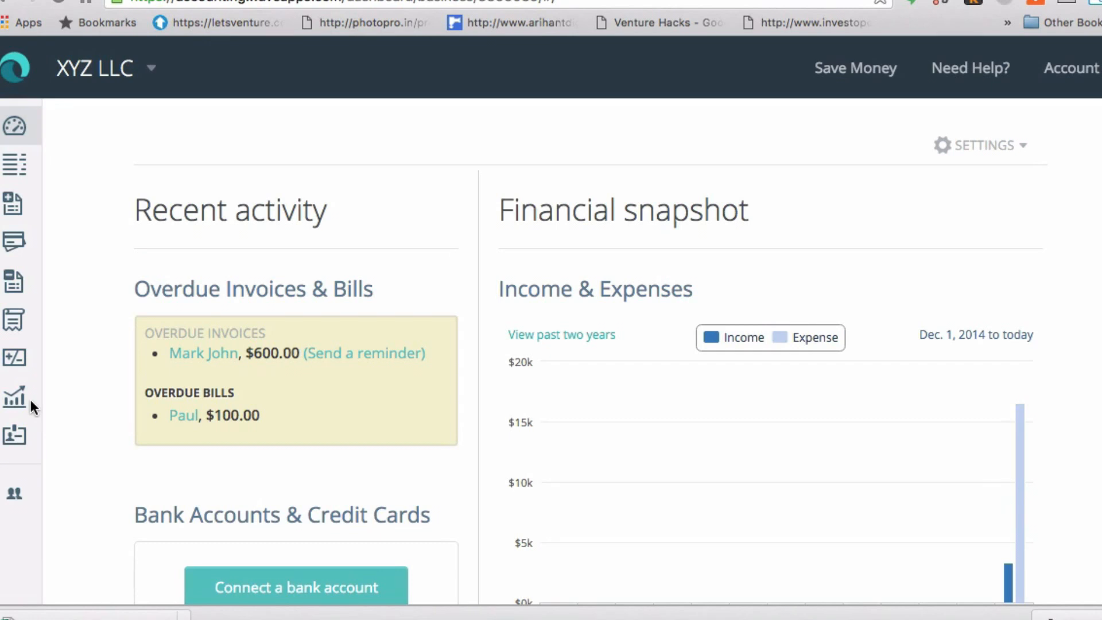
# Open the chart of accounts, search the asset accounts for "saving" and add the Savings Account as a USD payment account
pyautogui.click(19, 363)
pyautogui.click(14, 361)
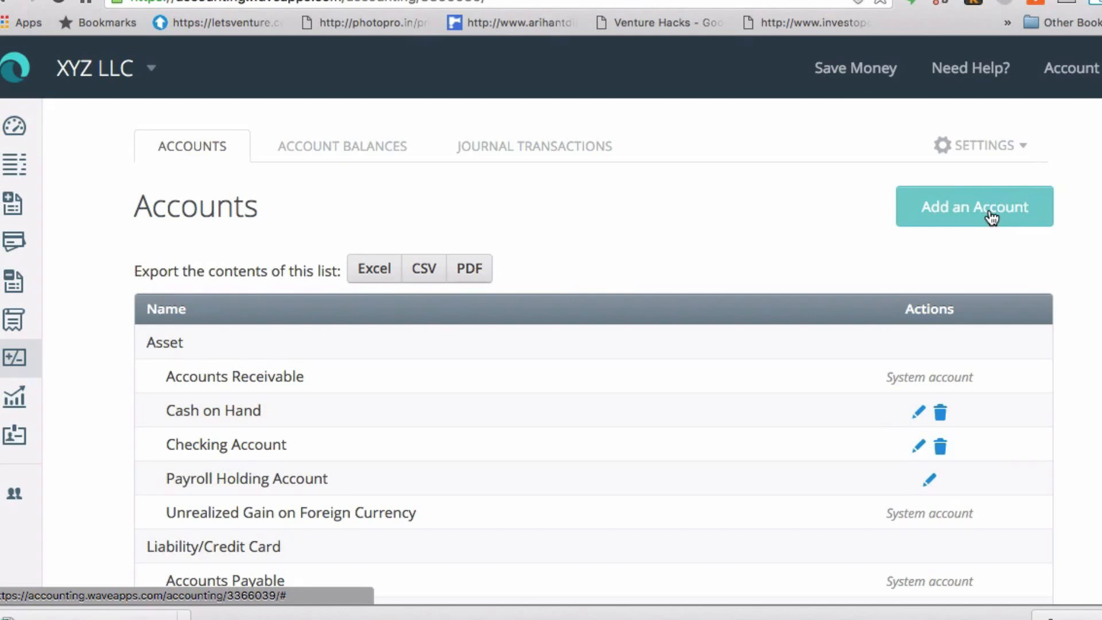
pyautogui.click(991, 217)
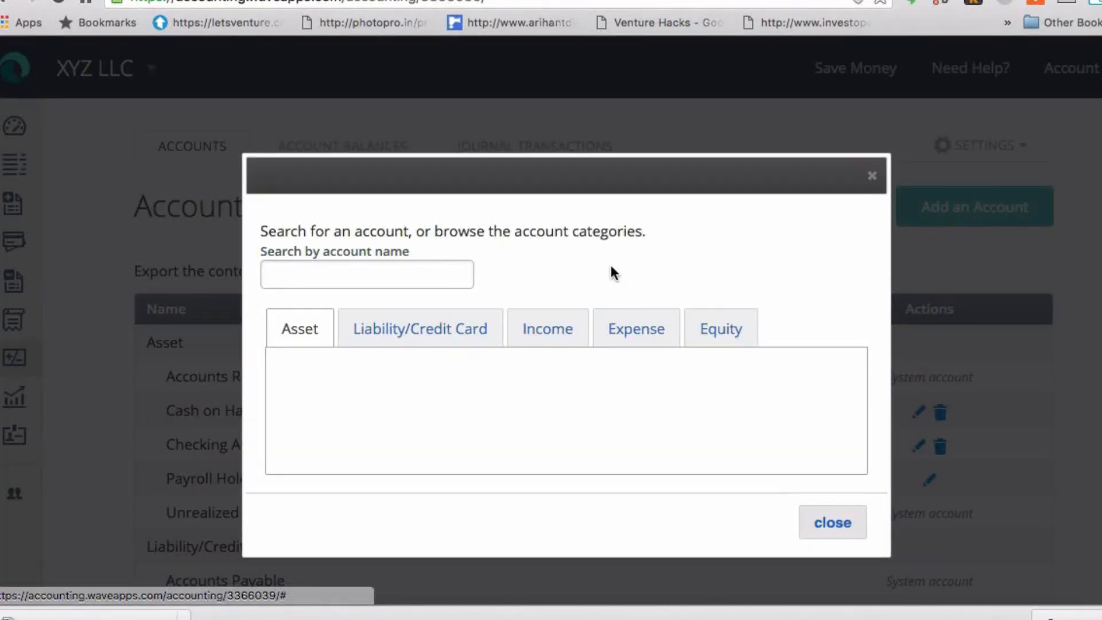
pyautogui.click(405, 283)
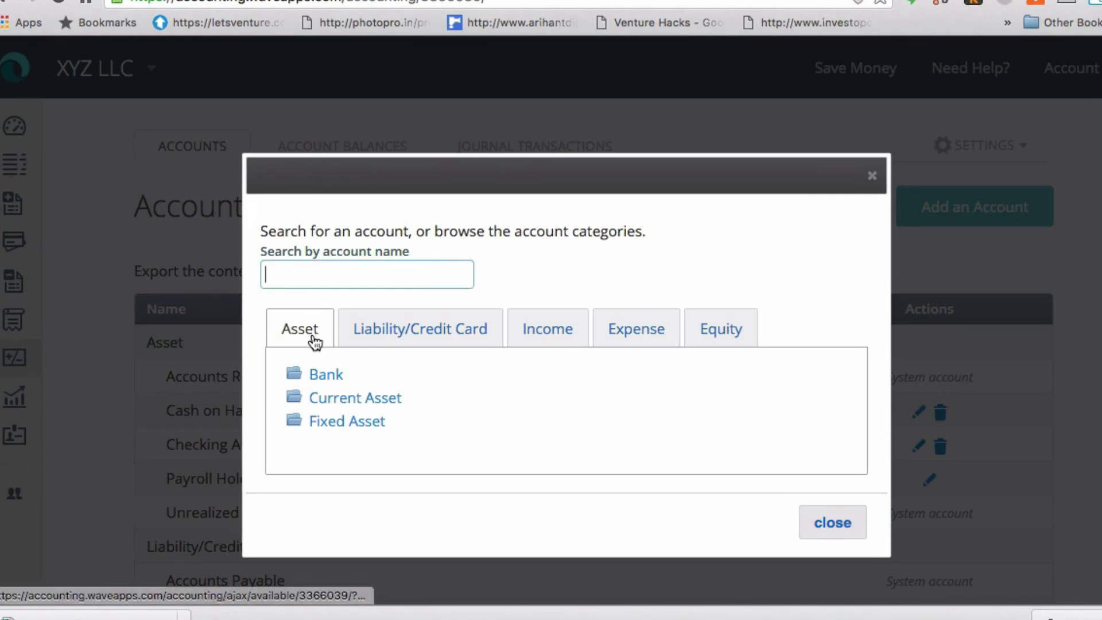
pyautogui.click(319, 282)
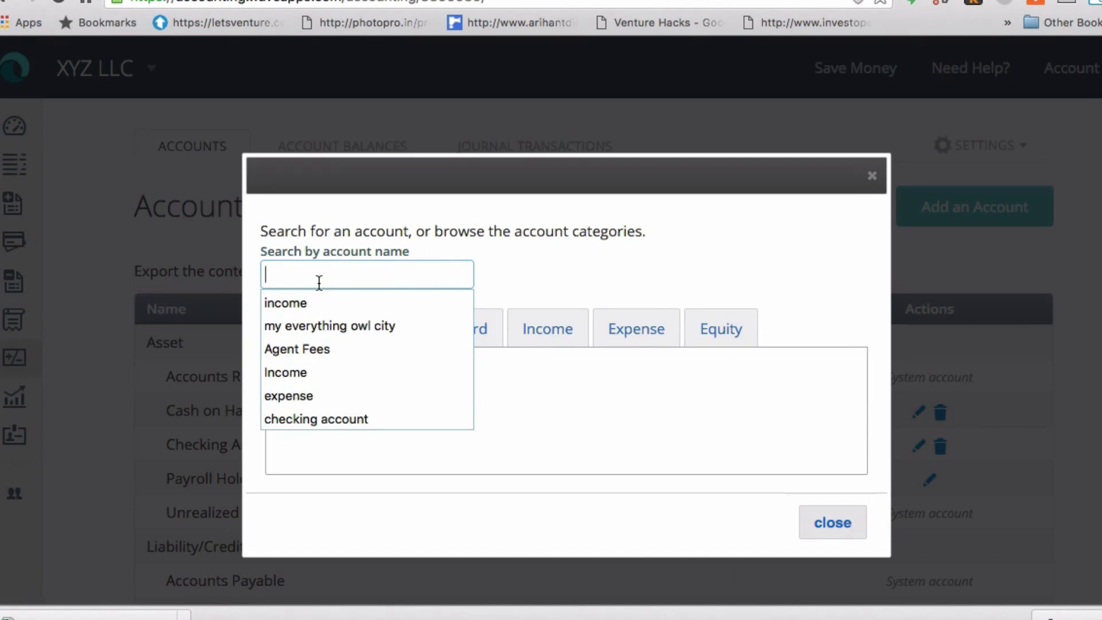
pyautogui.write('saving')
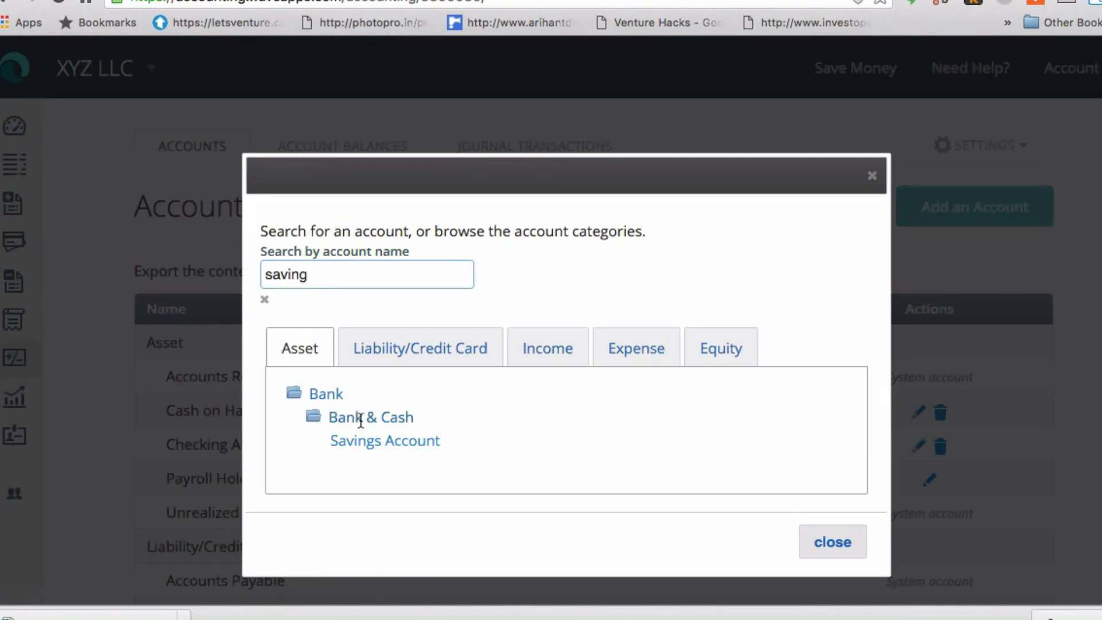
pyautogui.click(379, 445)
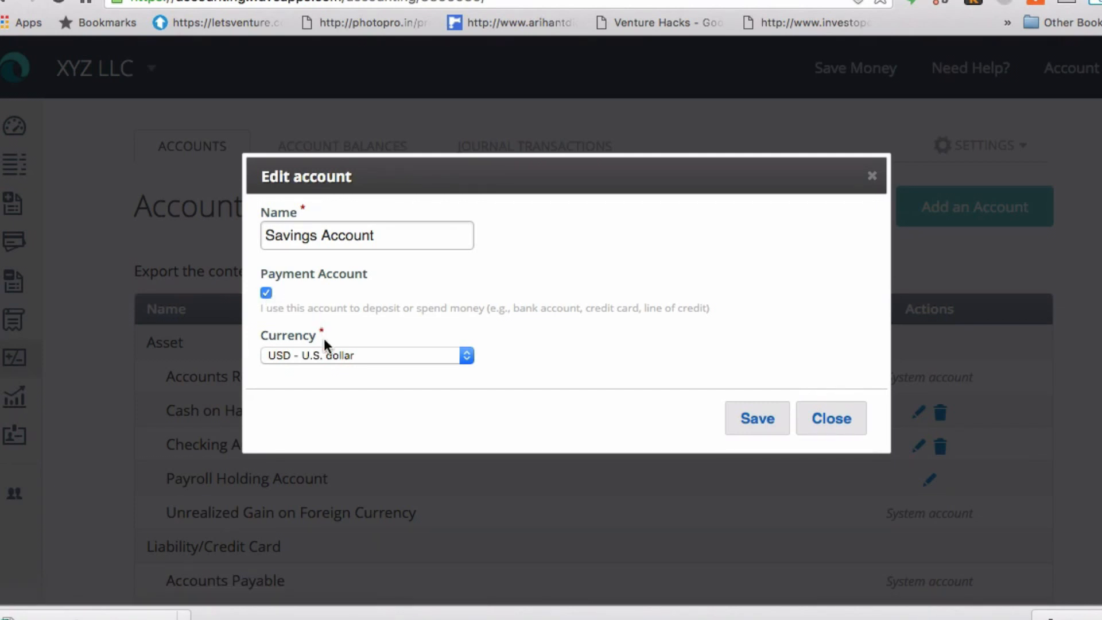
pyautogui.click(769, 428)
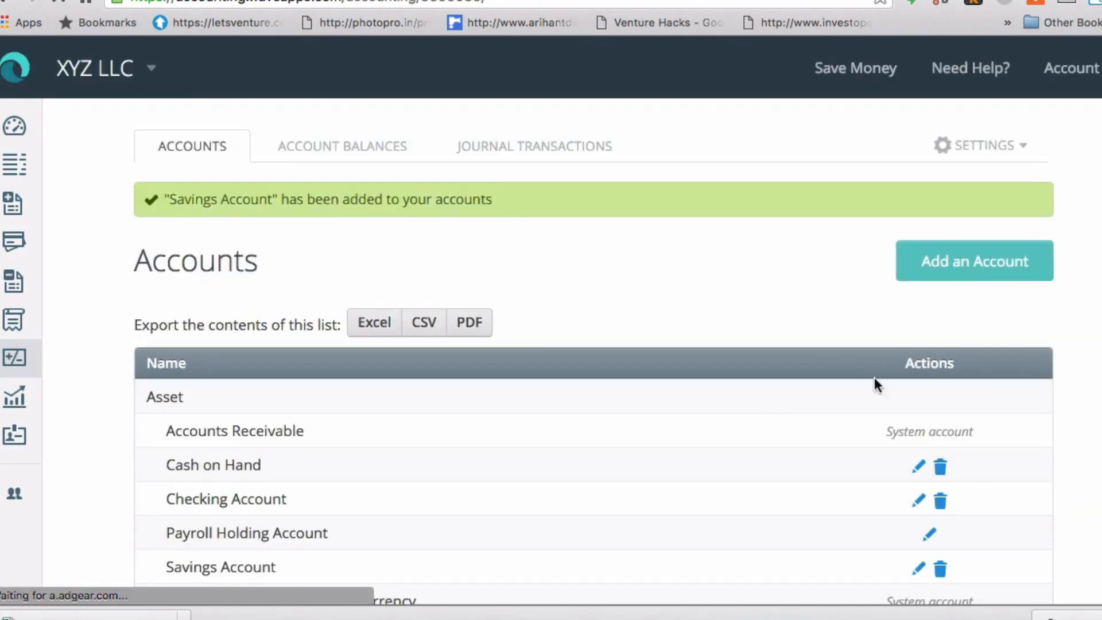
pyautogui.scroll(-1, 1079, 422)
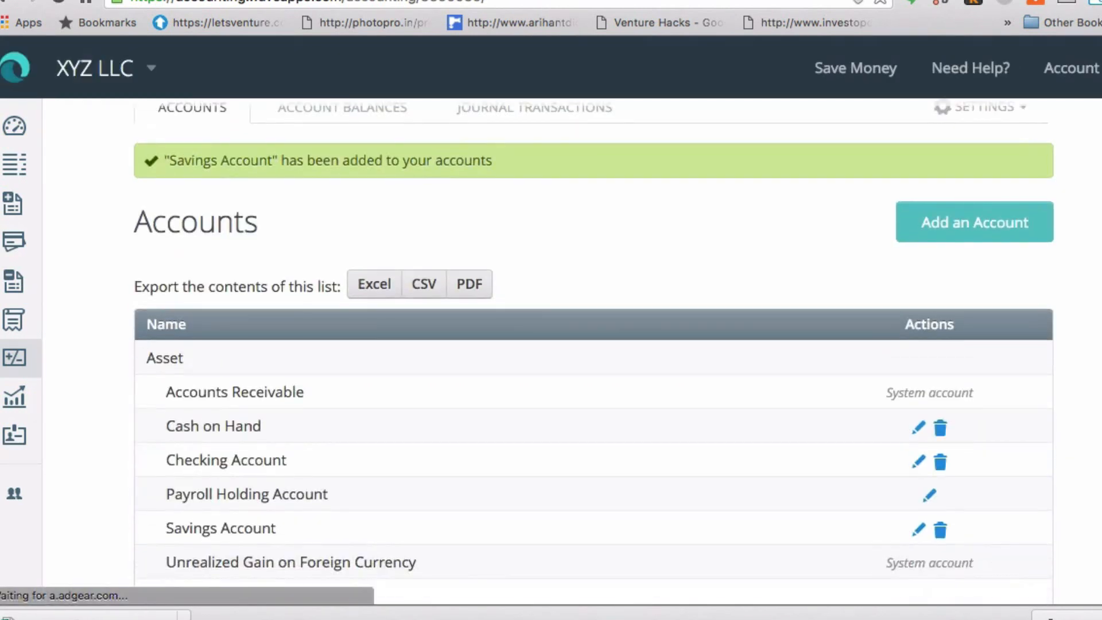
pyautogui.scroll(-2, 551, 350)
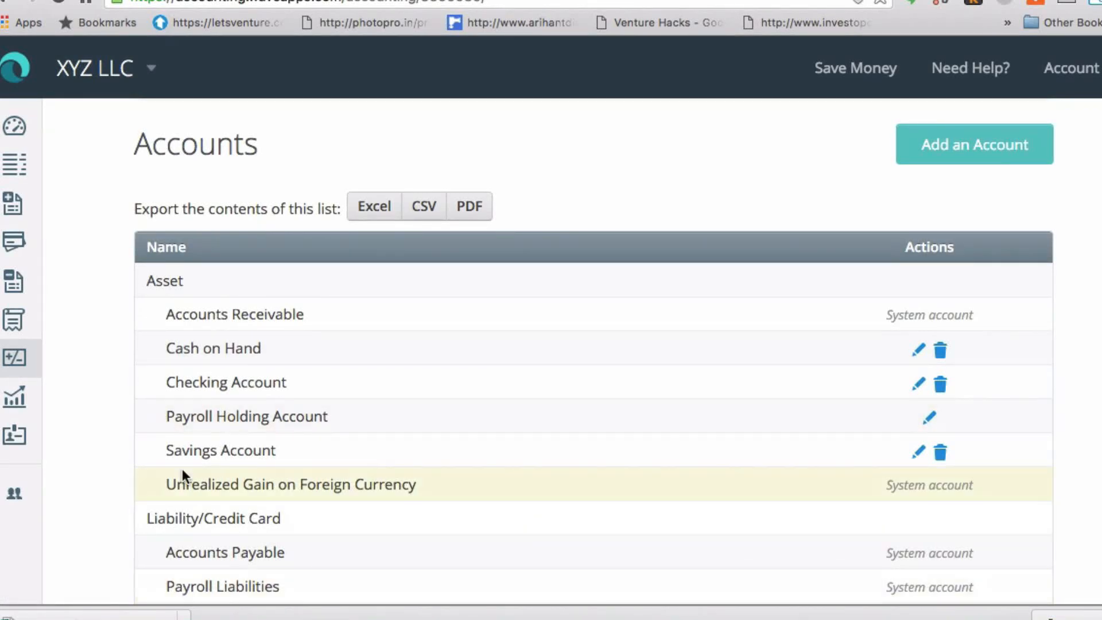
pyautogui.scroll(-1, 189, 459)
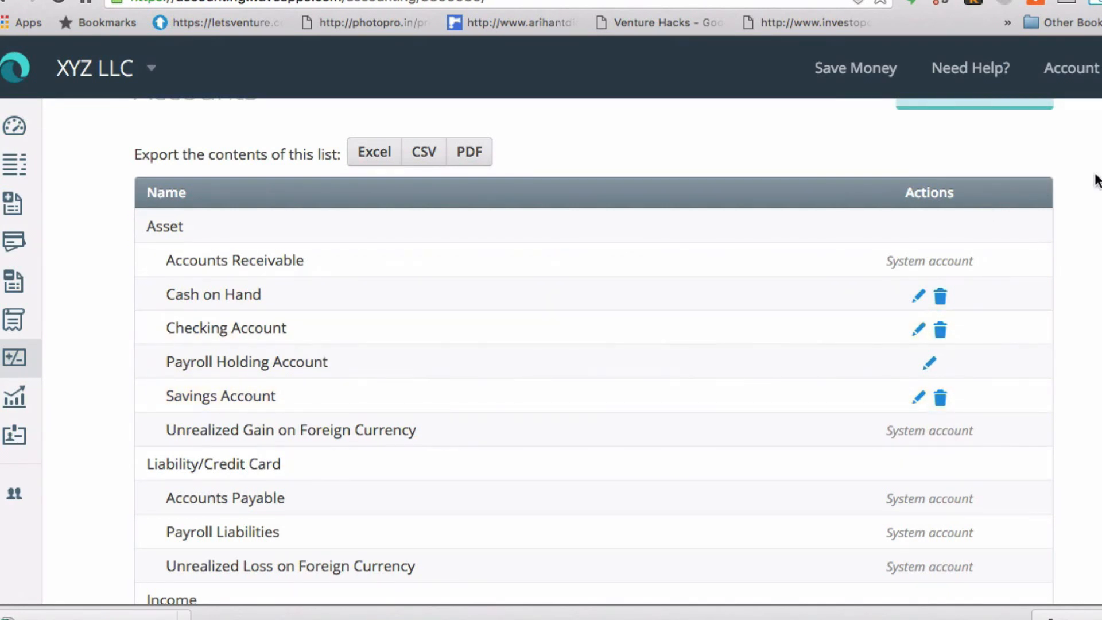
# Search the Liability/Credit Card categories for "credit card" and add the Credit Card account from Current Bank Debt as a USD payment account
pyautogui.scroll(2, 1096, 180)
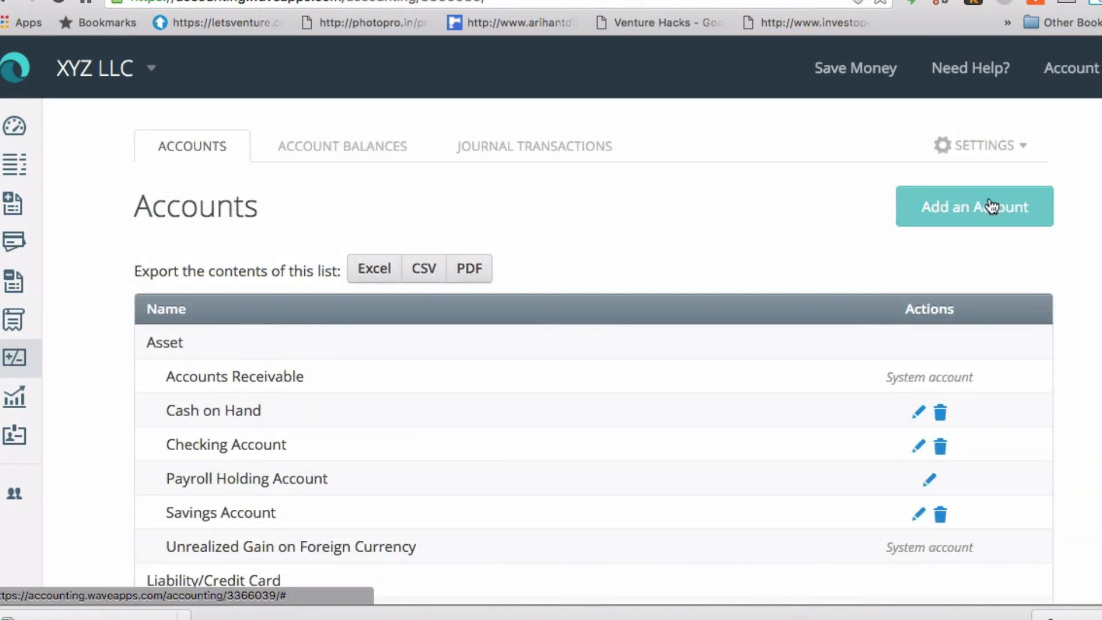
pyautogui.click(991, 207)
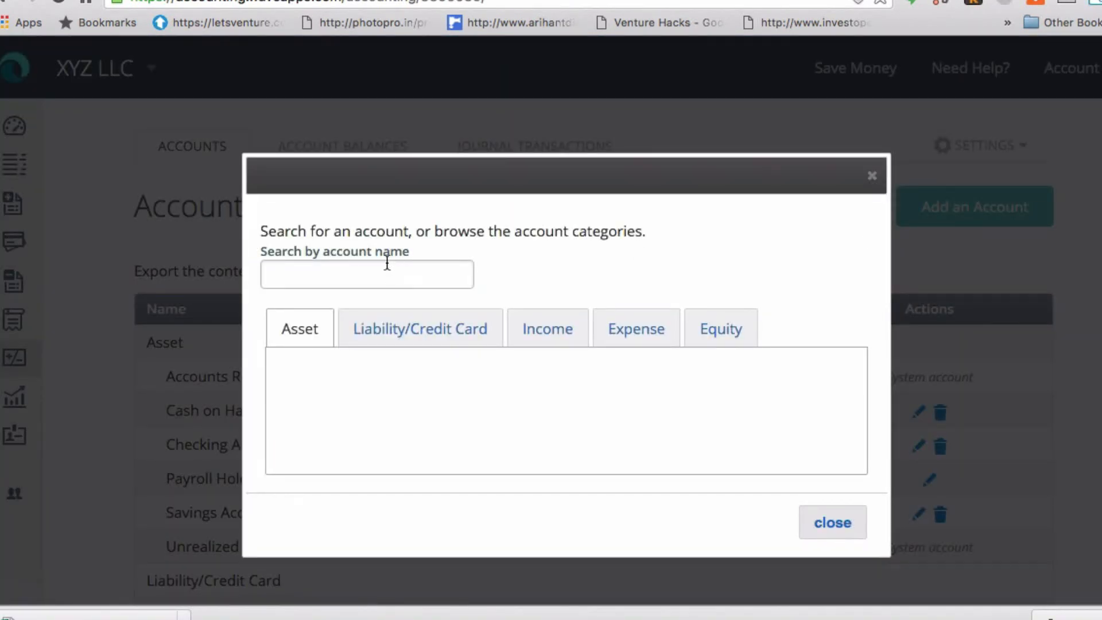
pyautogui.click(388, 267)
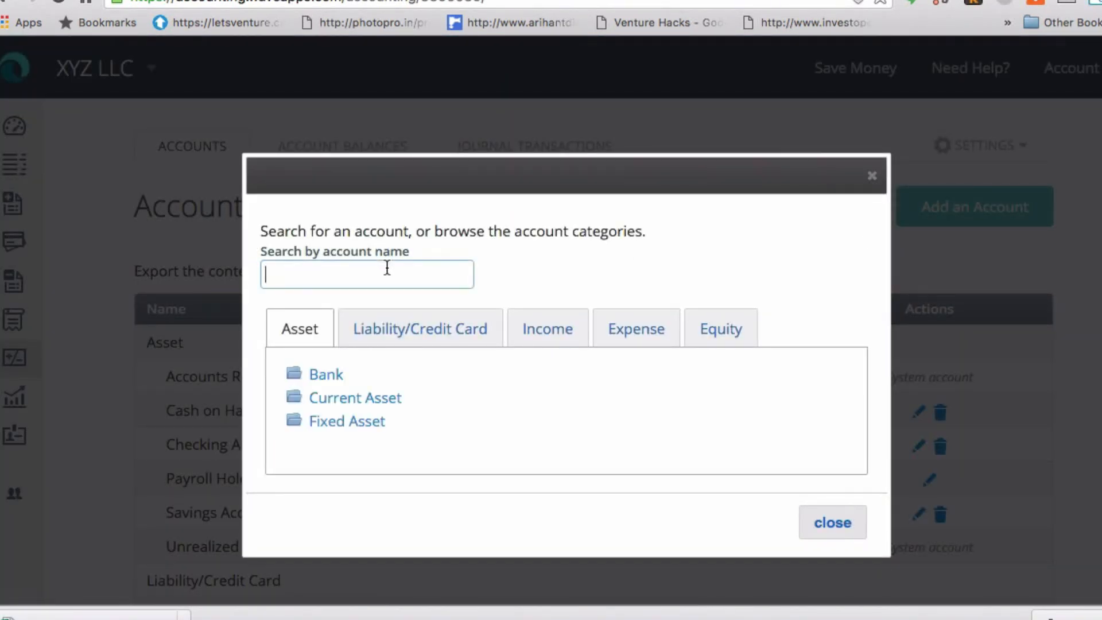
pyautogui.write('c')
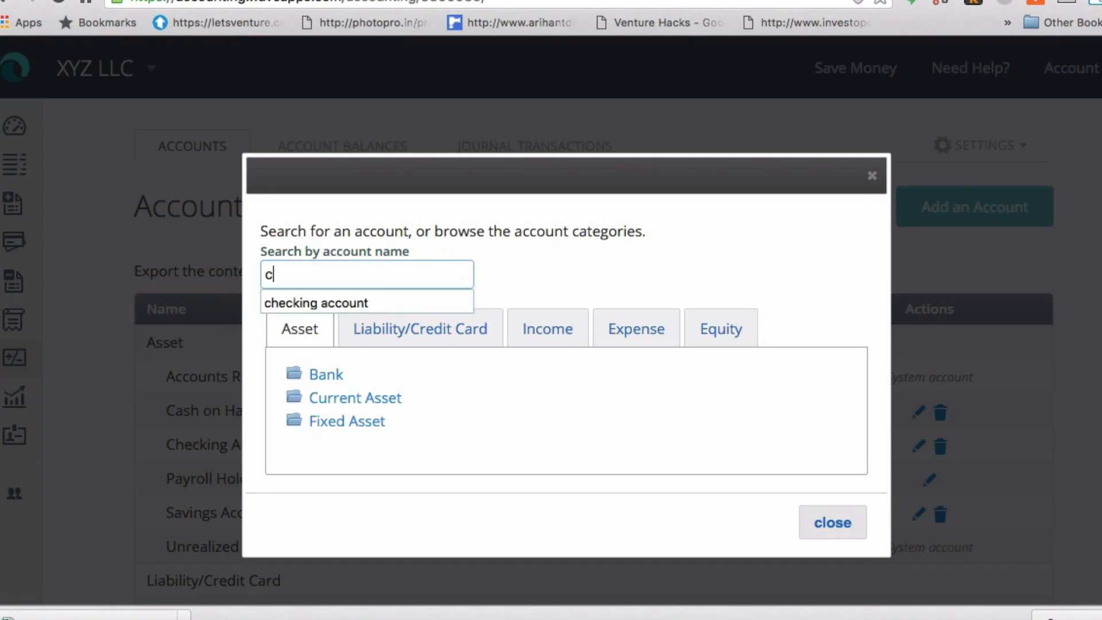
pyautogui.write('red')
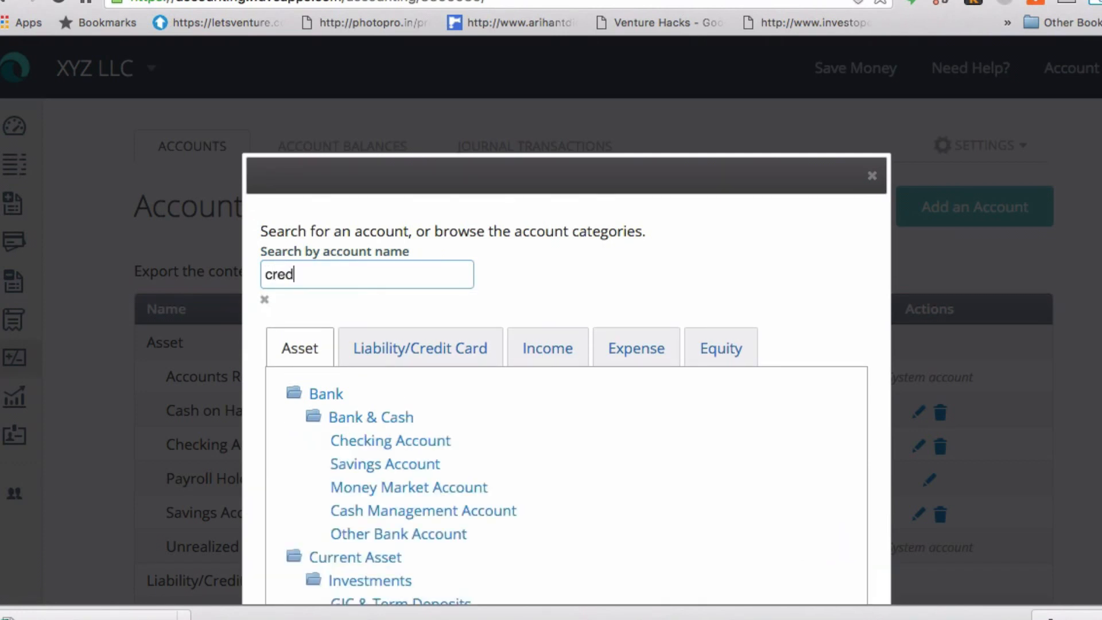
pyautogui.write('it')
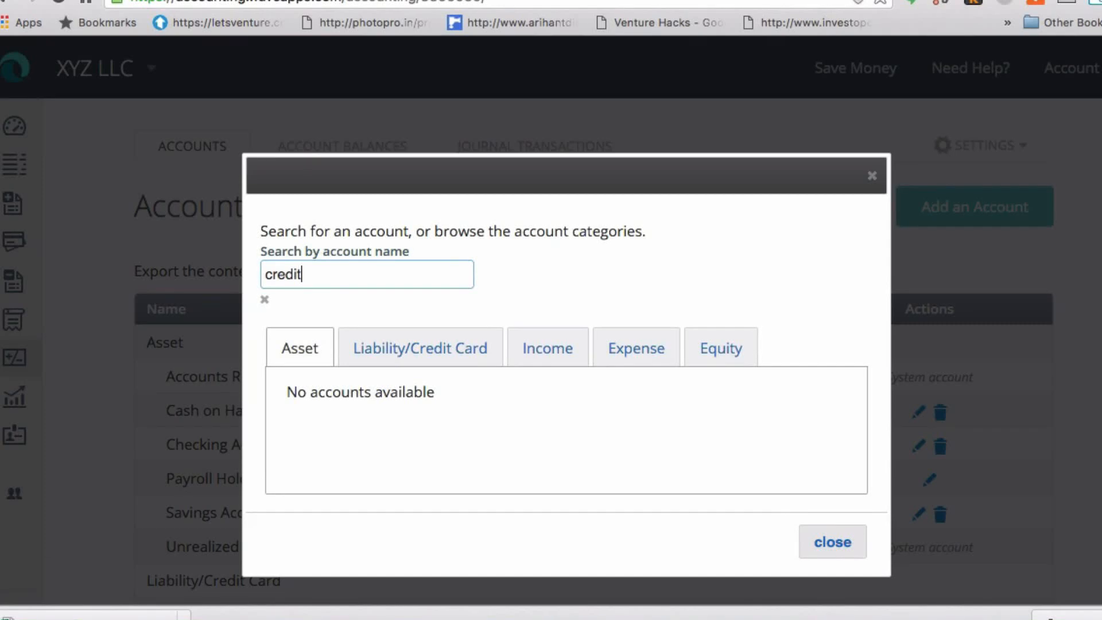
pyautogui.write(' card')
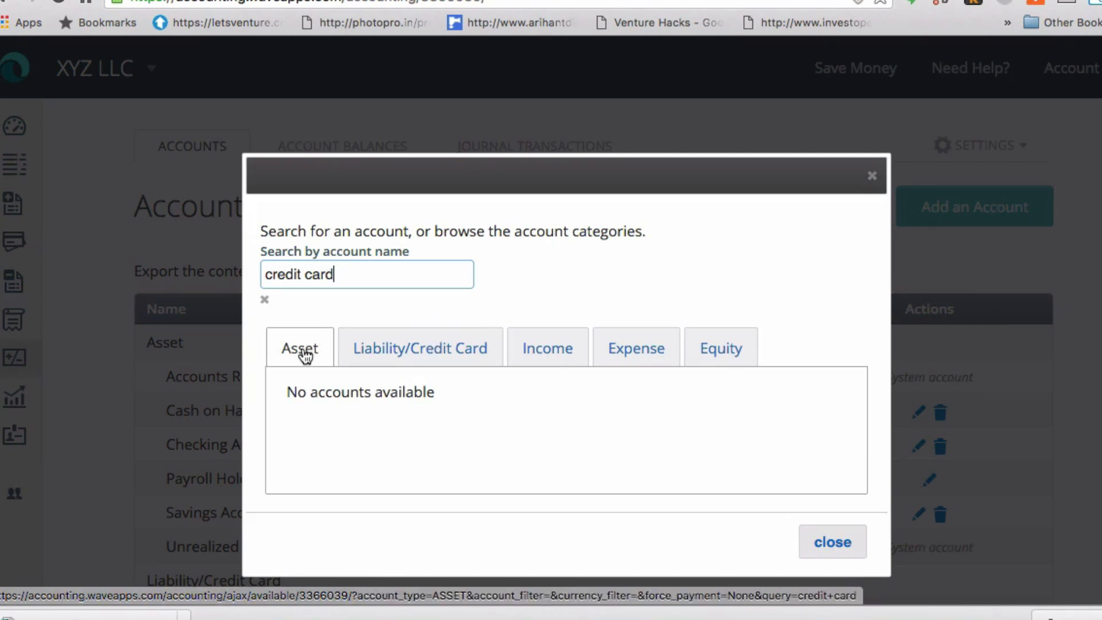
pyautogui.click(381, 359)
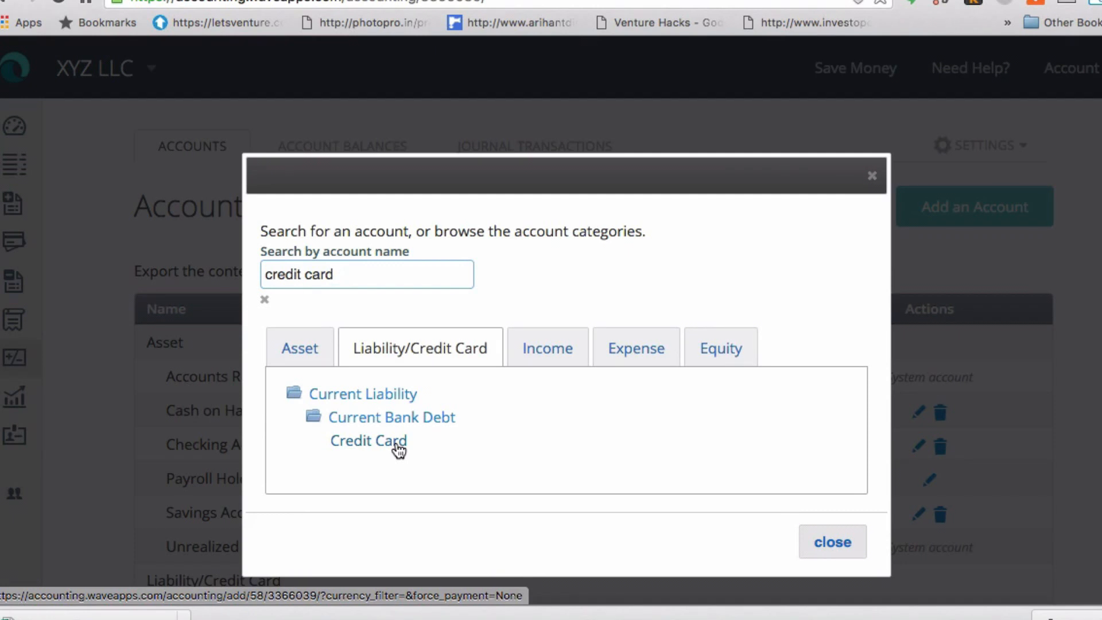
pyautogui.click(366, 442)
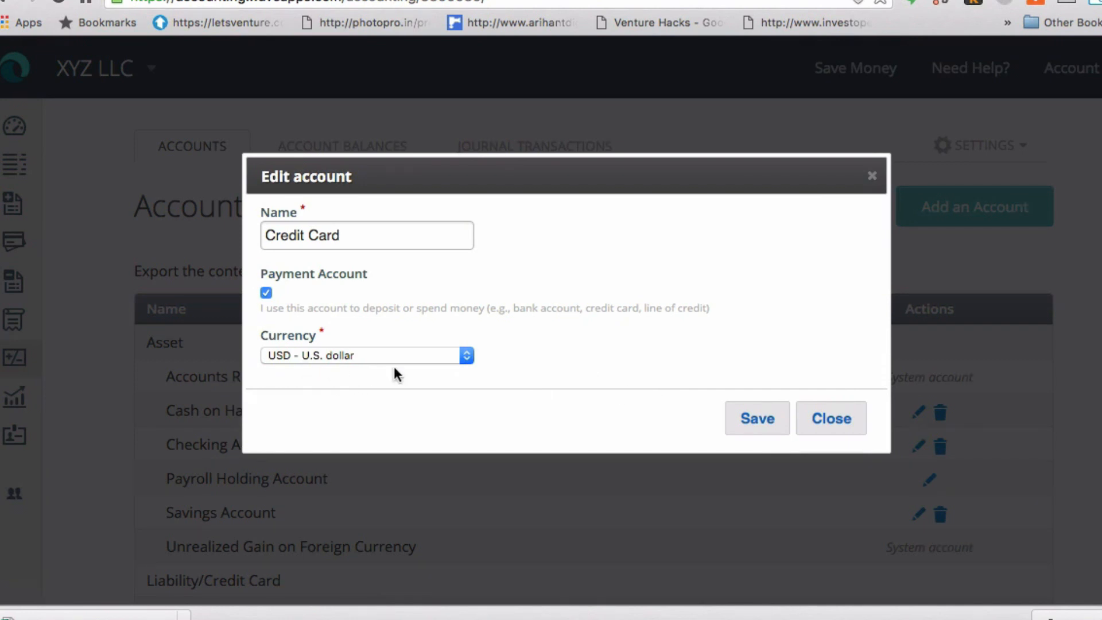
pyautogui.click(468, 356)
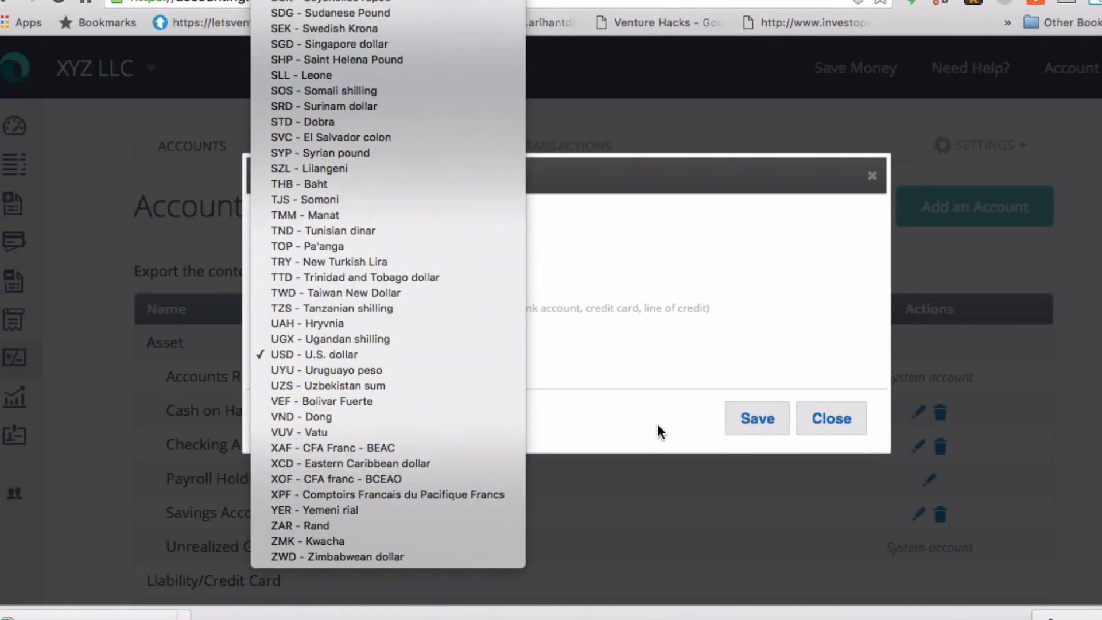
pyautogui.click(646, 379)
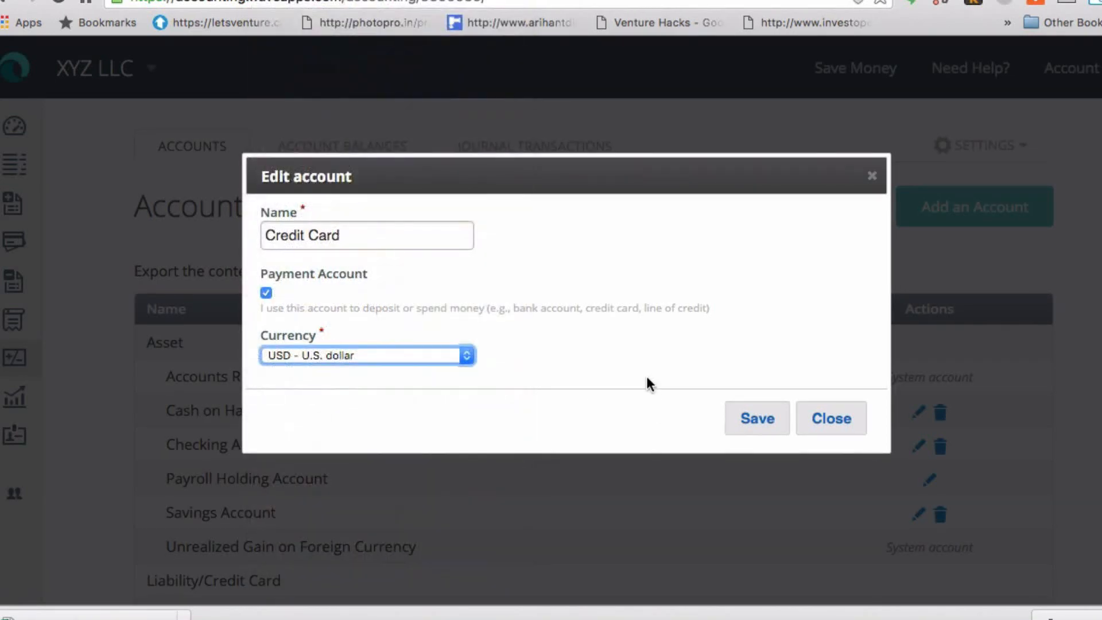
pyautogui.click(746, 419)
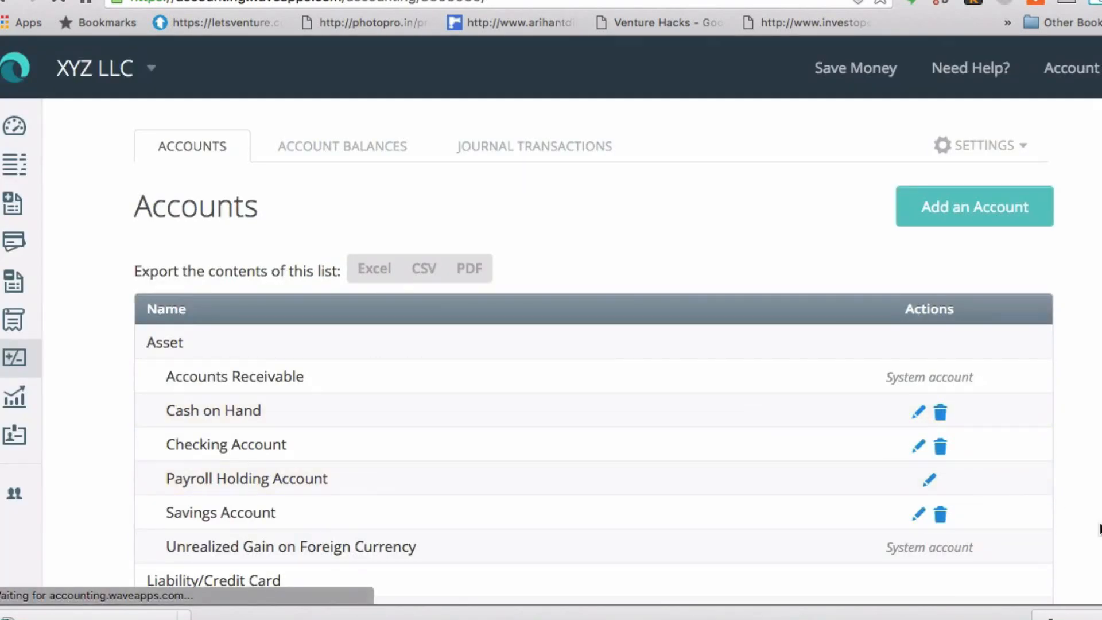
pyautogui.scroll(-3, 1099, 527)
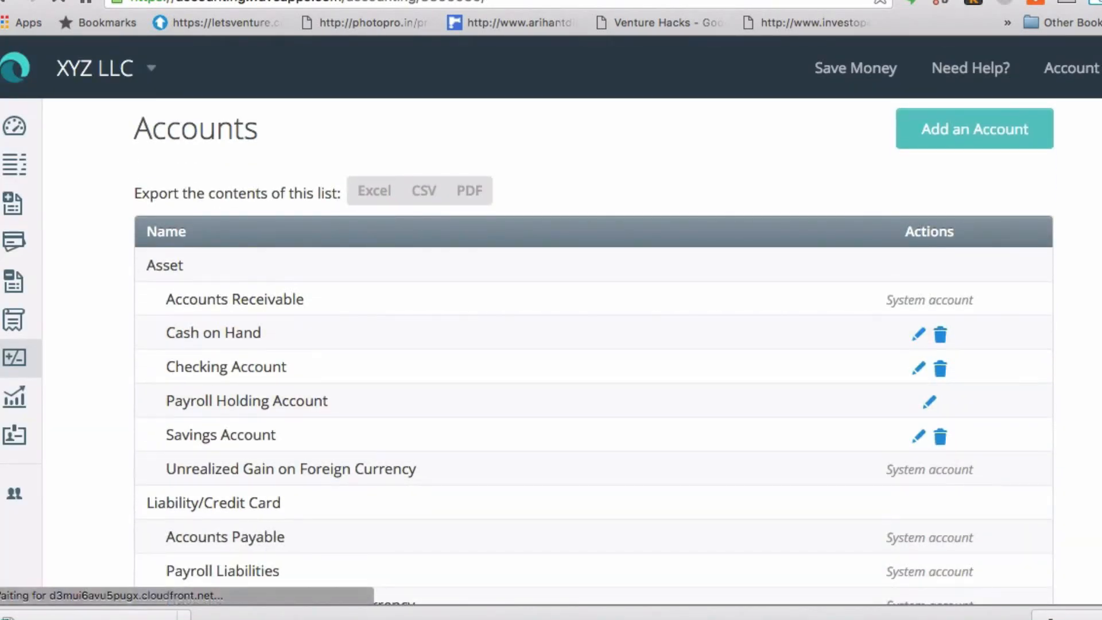
pyautogui.scroll(-3, 806, 513)
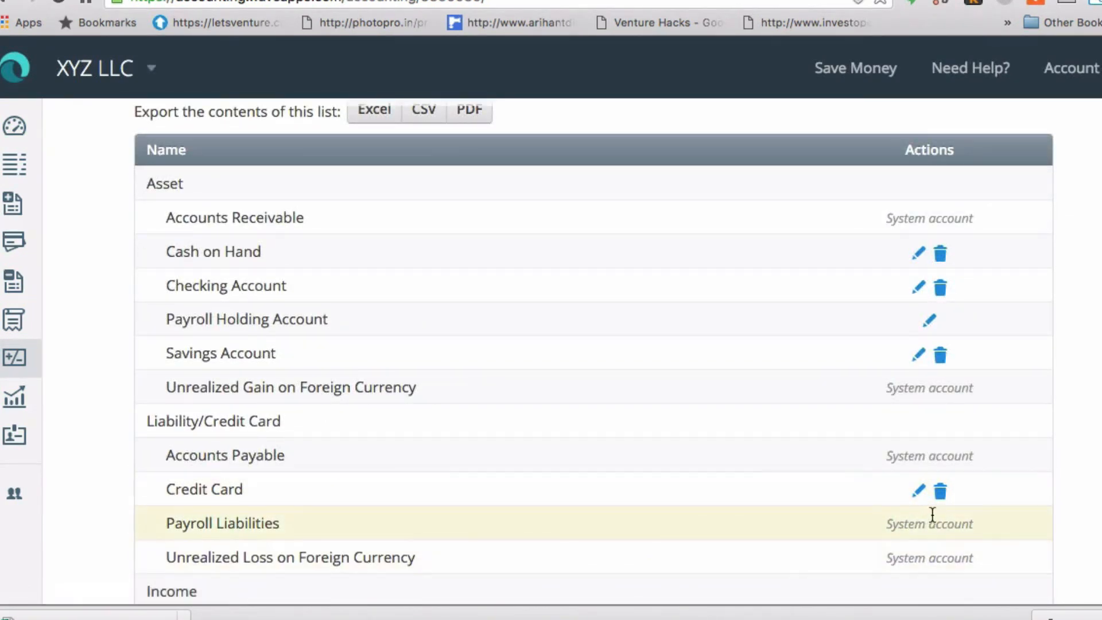
pyautogui.scroll(-2, 920, 488)
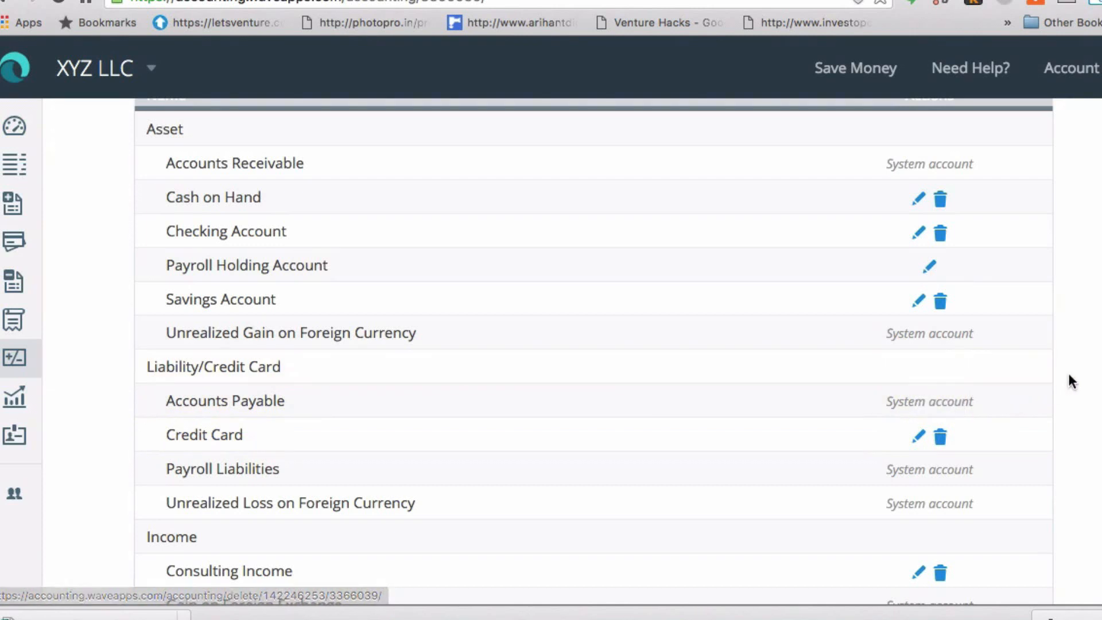
# Search the income categories for "Service" and add the Accounting Services account from Professional Services
pyautogui.scroll(4, 1081, 382)
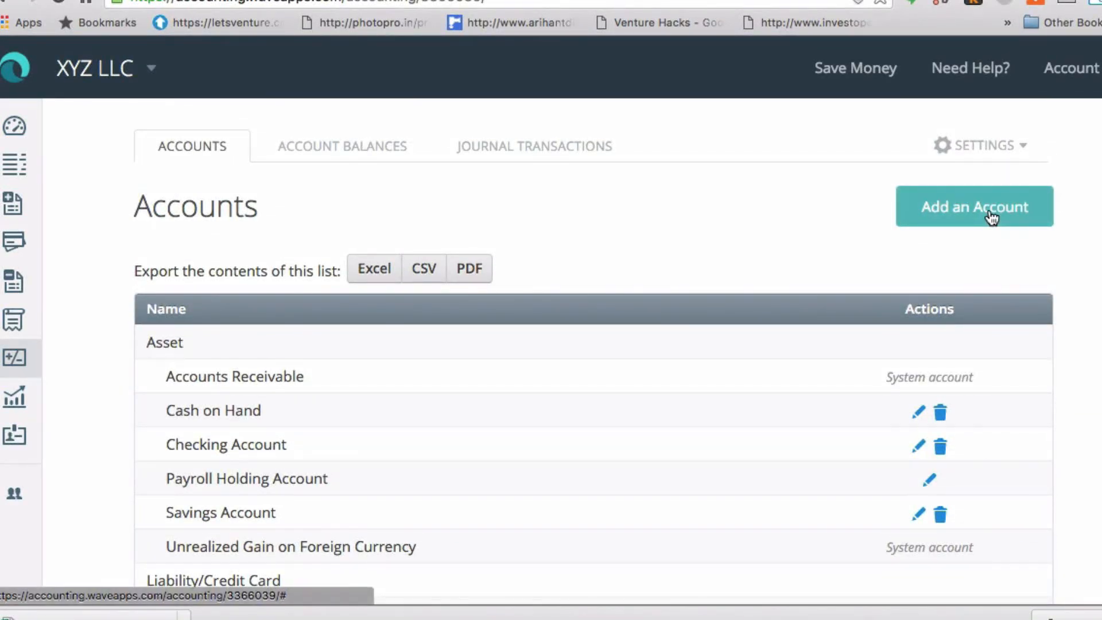
pyautogui.click(991, 215)
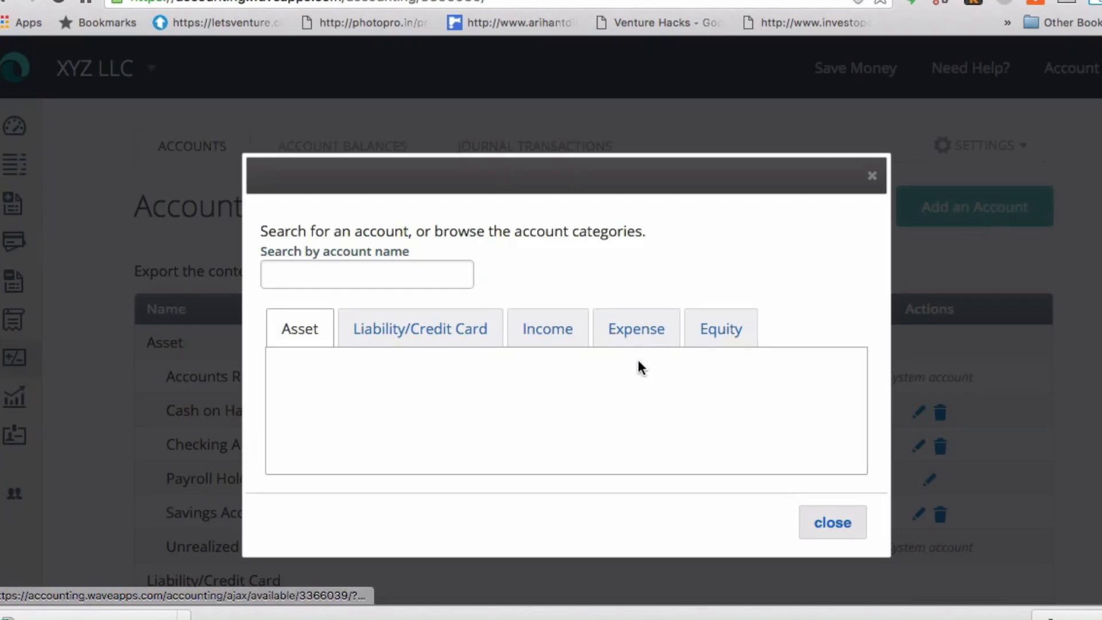
pyautogui.click(565, 332)
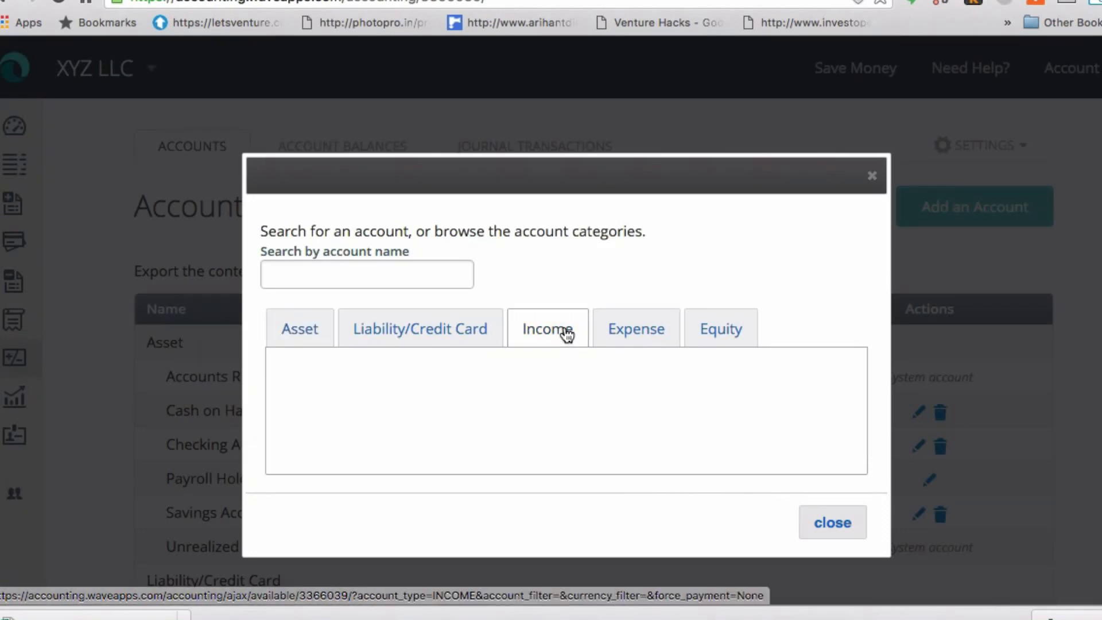
pyautogui.click(321, 279)
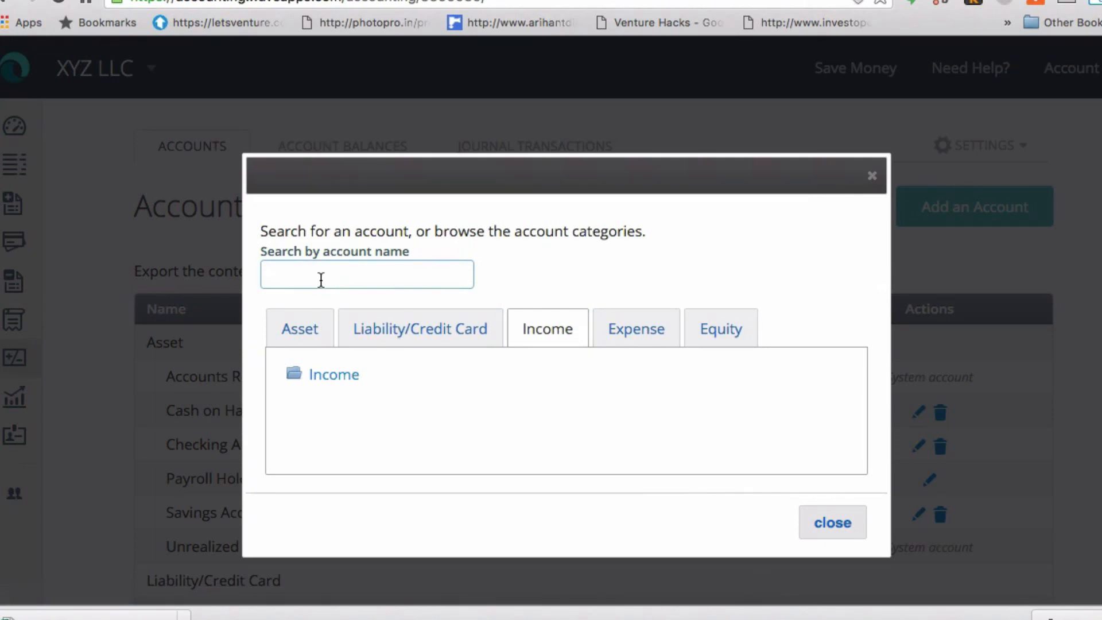
pyautogui.write('Service')
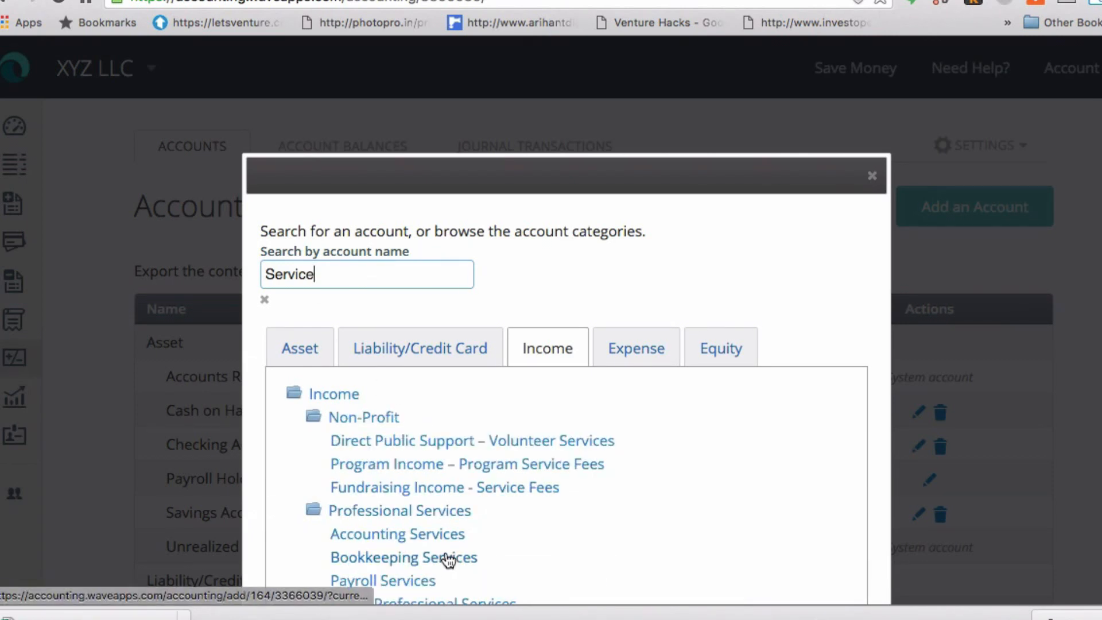
pyautogui.click(423, 536)
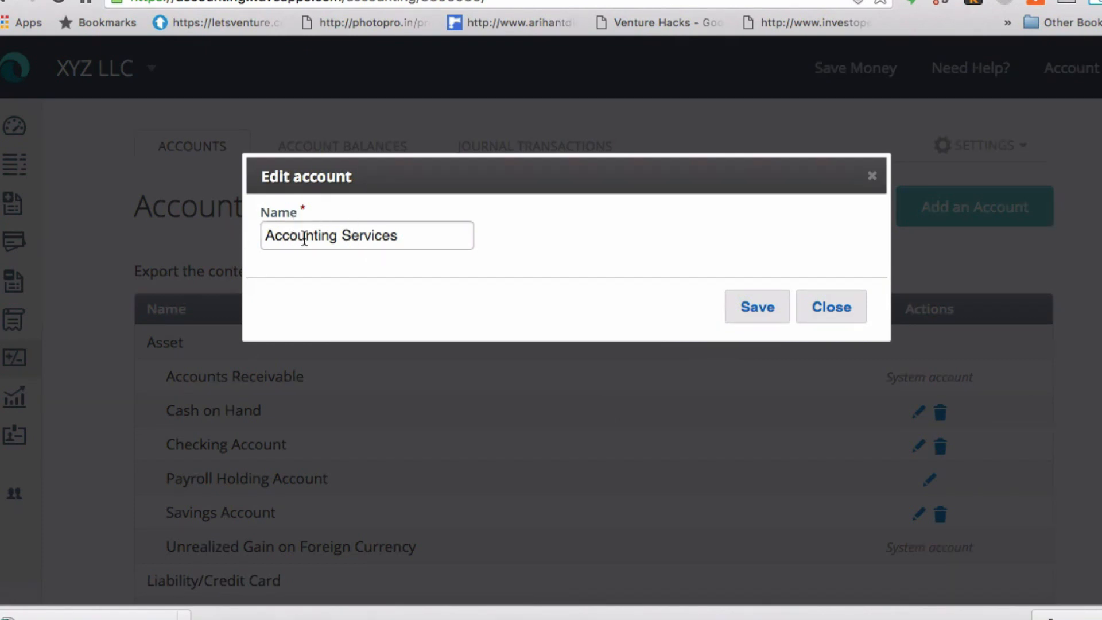
pyautogui.click(757, 308)
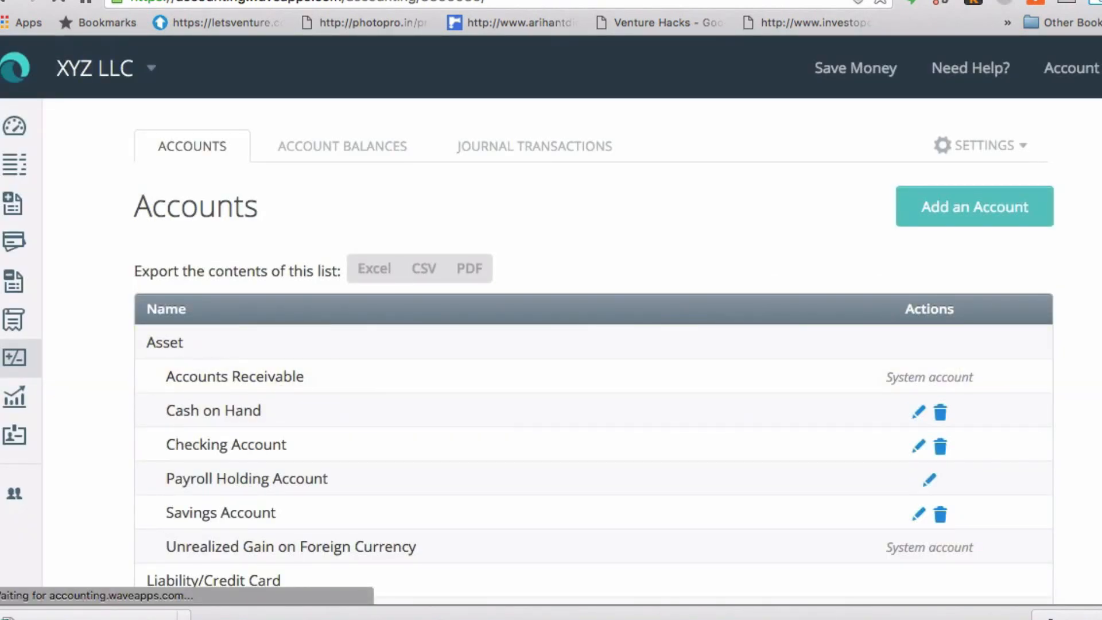
pyautogui.scroll(-1, 594, 350)
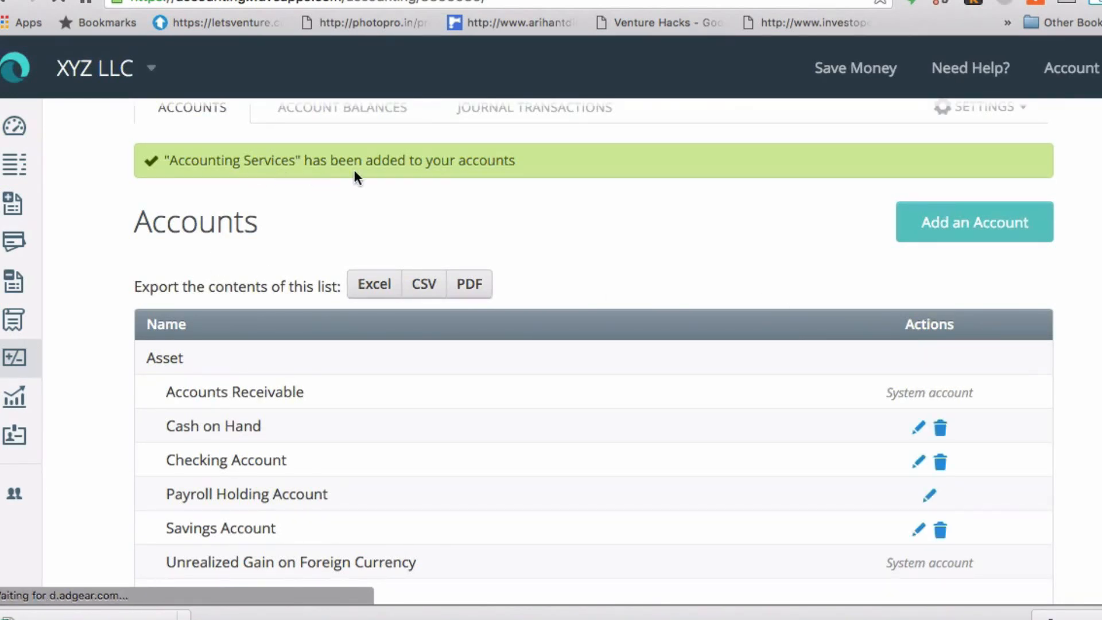
pyautogui.scroll(-10, 1038, 377)
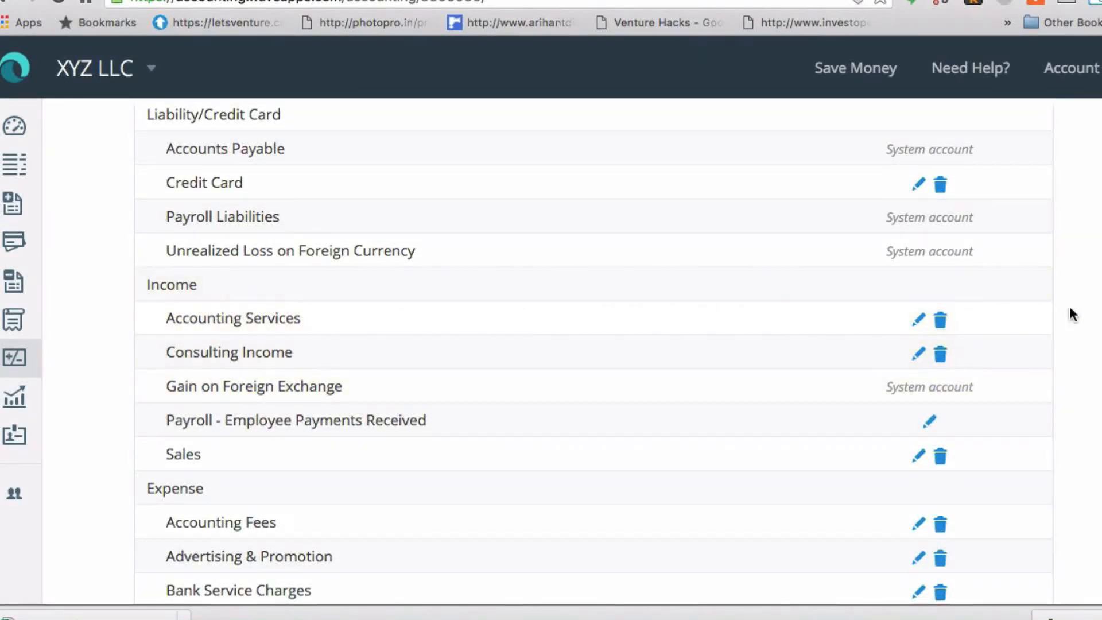
pyautogui.scroll(10, 1096, 324)
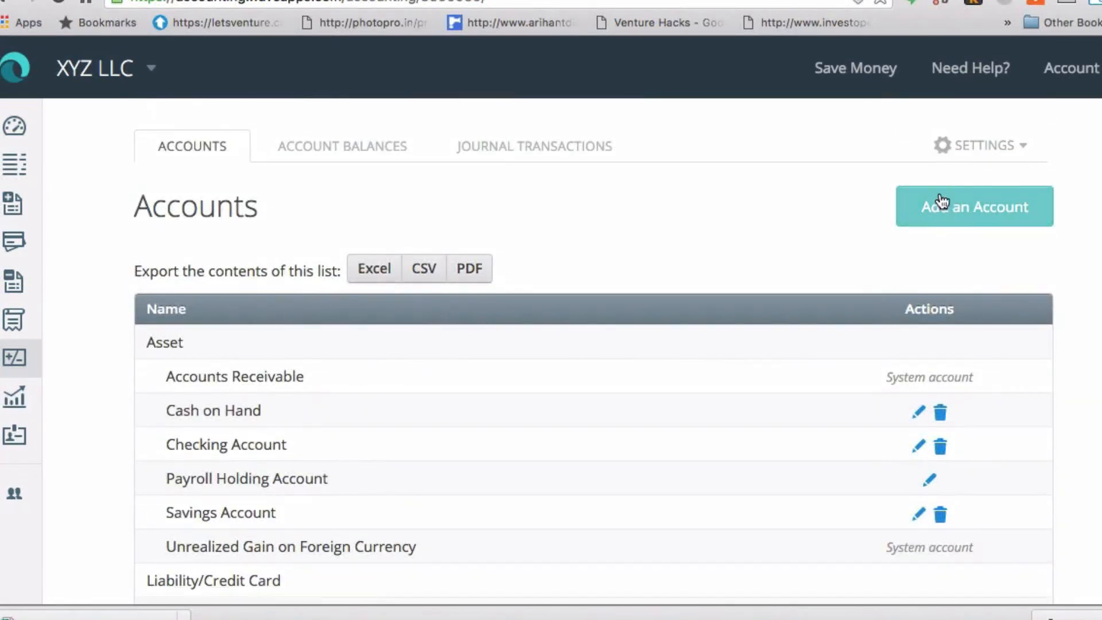
# Start adding an account and search the expense categories for "Electricity"
pyautogui.click(941, 207)
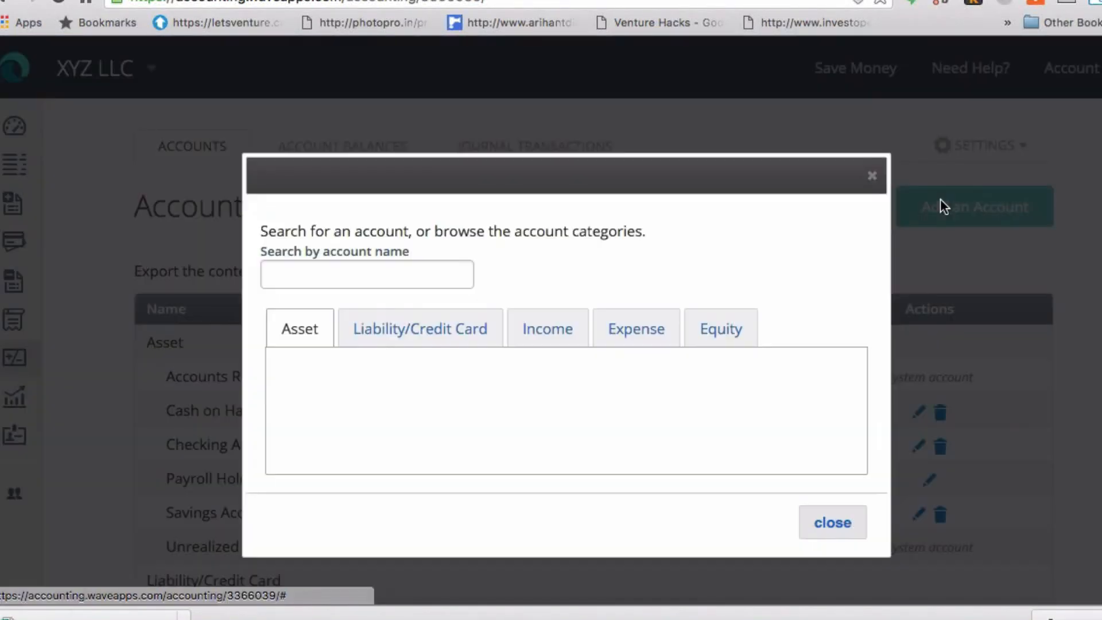
pyautogui.click(630, 330)
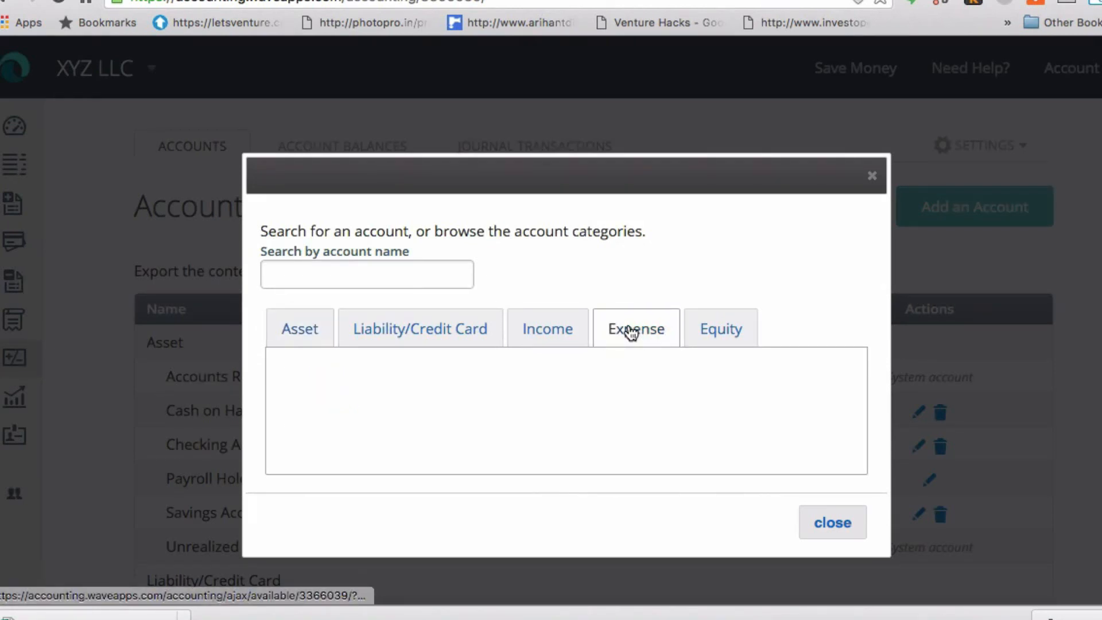
pyautogui.click(314, 279)
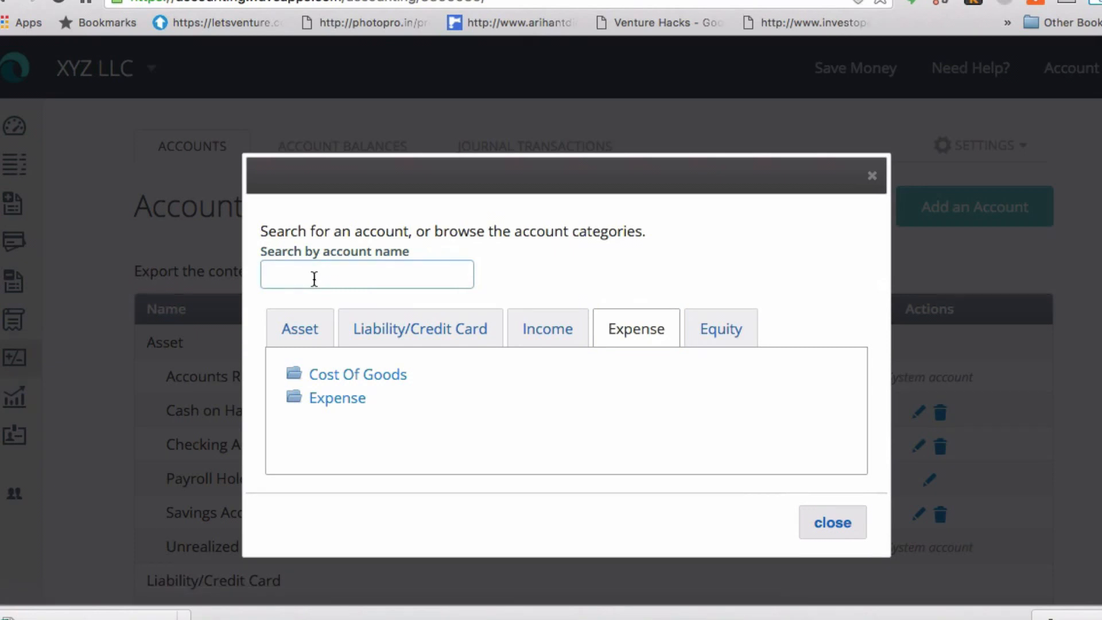
pyautogui.write('E')
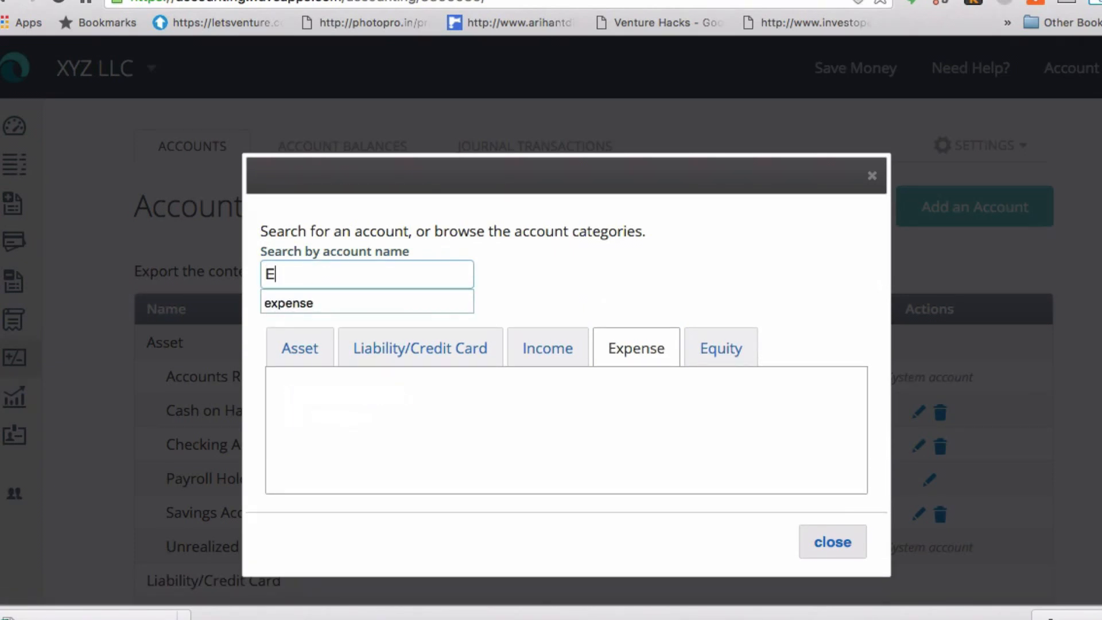
pyautogui.write('lectr')
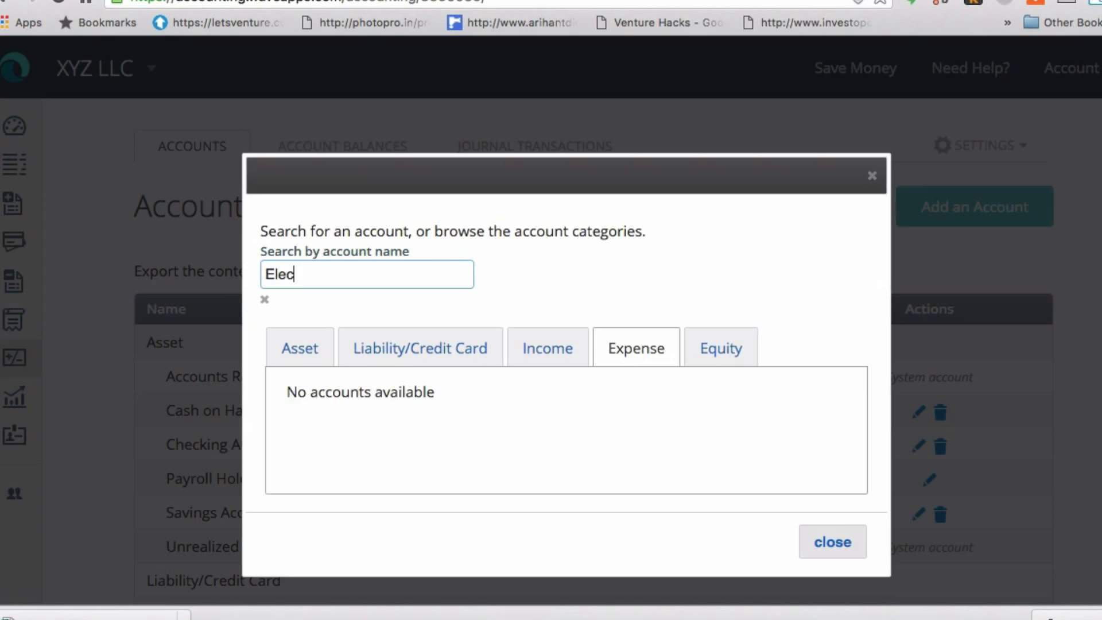
pyautogui.press('BackSpace')
pyautogui.press('BackSpace')
pyautogui.press('BackSpace')
pyautogui.press('BackSpace')
pyautogui.press('BackSpace')
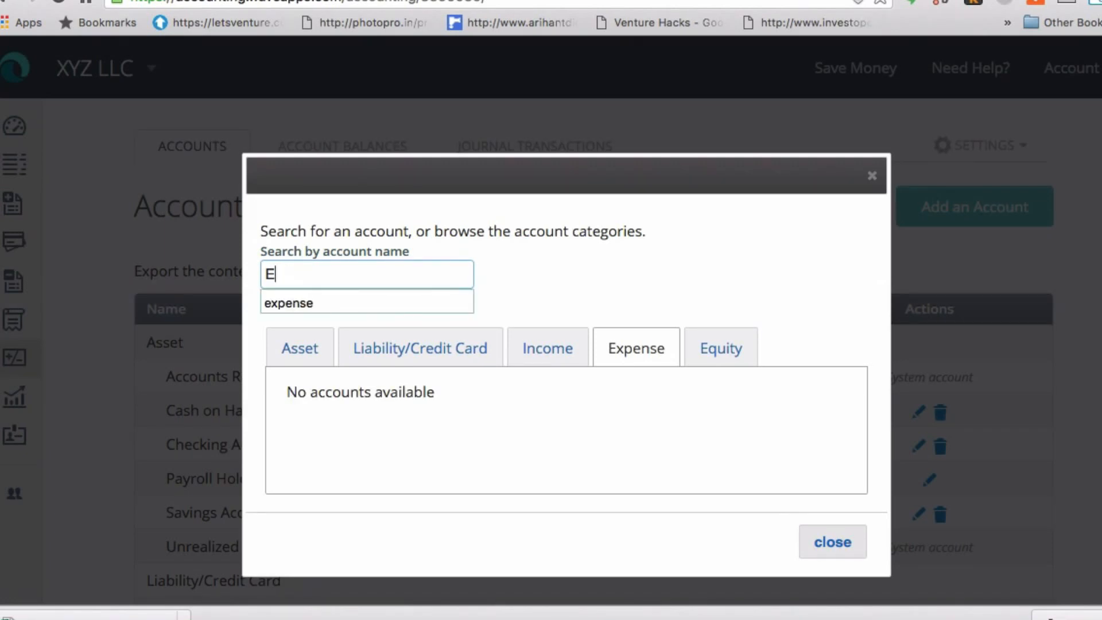
pyautogui.write('le')
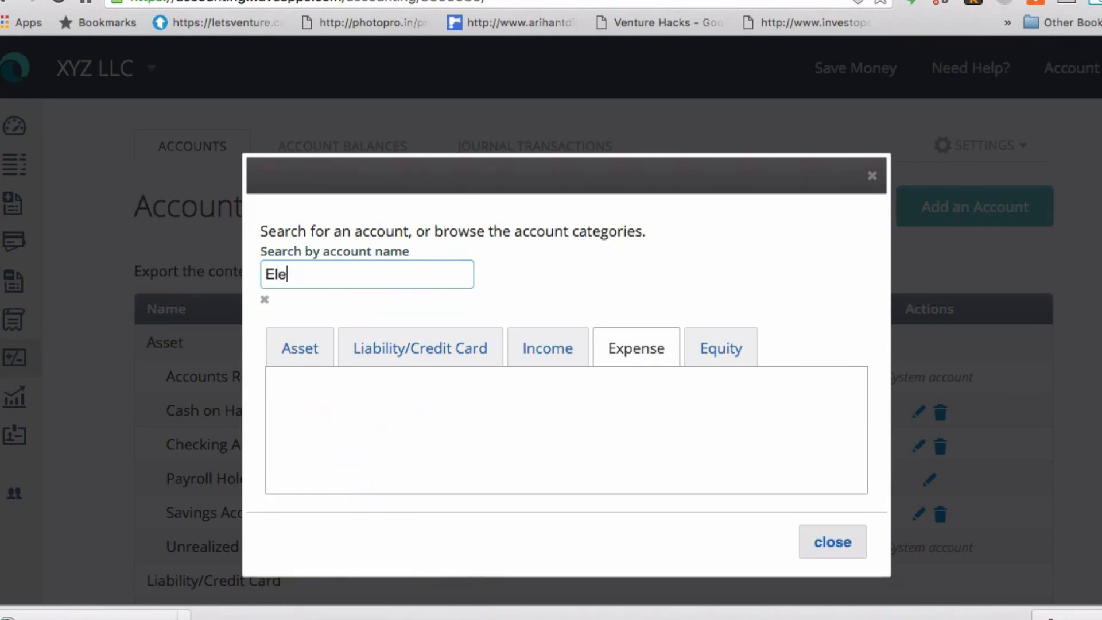
pyautogui.write('ctri')
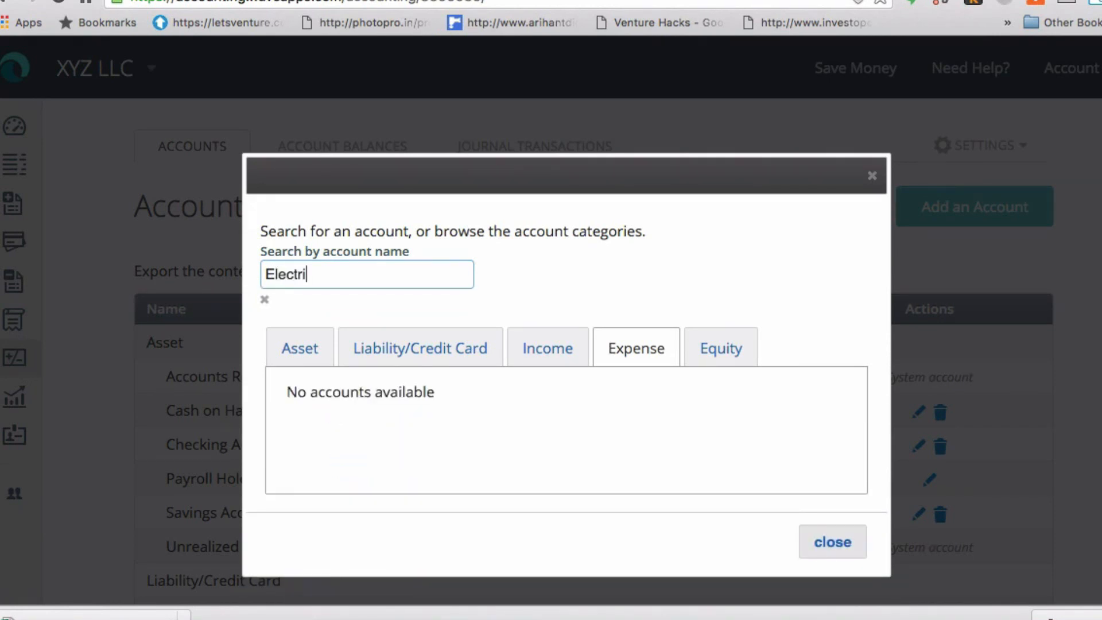
pyautogui.write('city')
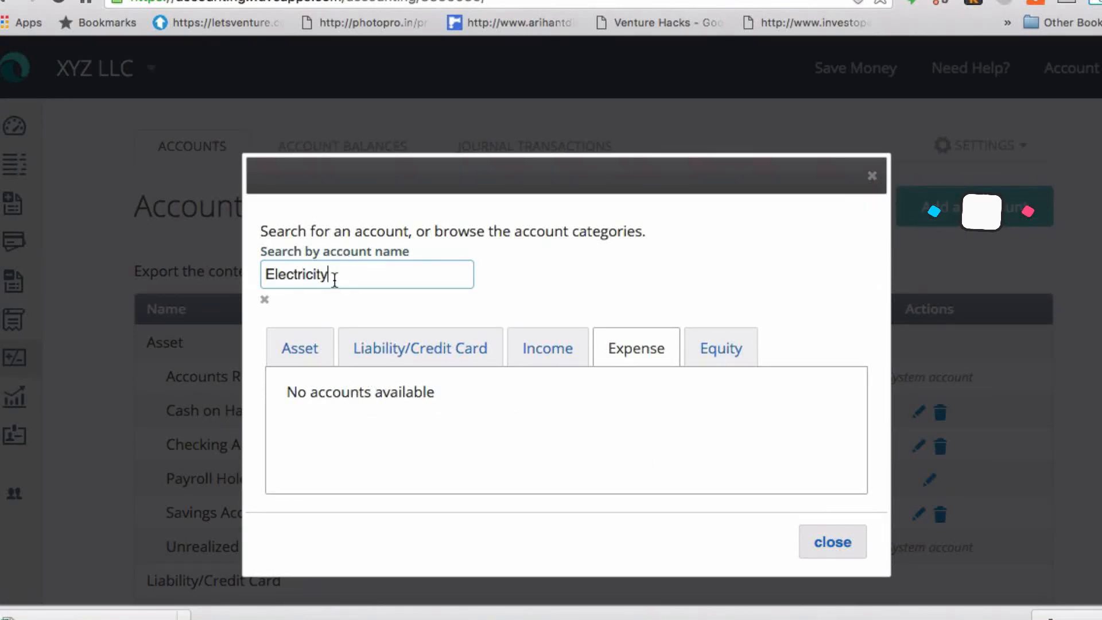
# Replace the expense account search with "Utility"
pyautogui.press('BackSpace')
pyautogui.press('BackSpace')
pyautogui.press('BackSpace')
pyautogui.press('BackSpace')
pyautogui.press('BackSpace')
pyautogui.press('BackSpace')
pyautogui.press('BackSpace')
pyautogui.press('BackSpace')
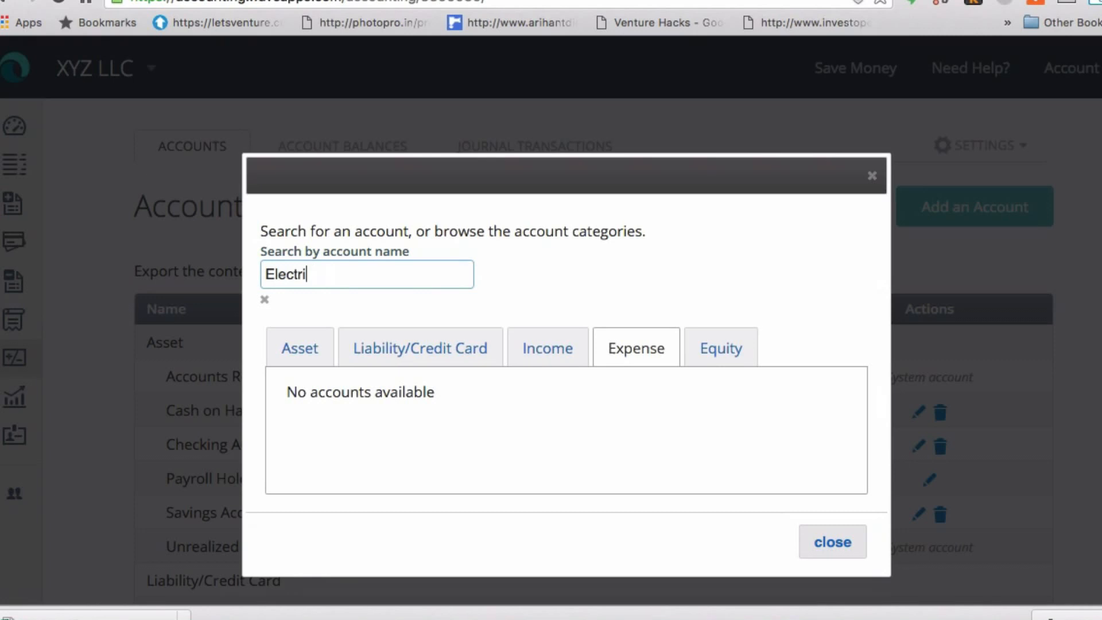
pyautogui.press('BackSpace')
pyautogui.press('BackSpace')
pyautogui.press('BackSpace')
pyautogui.write('U')
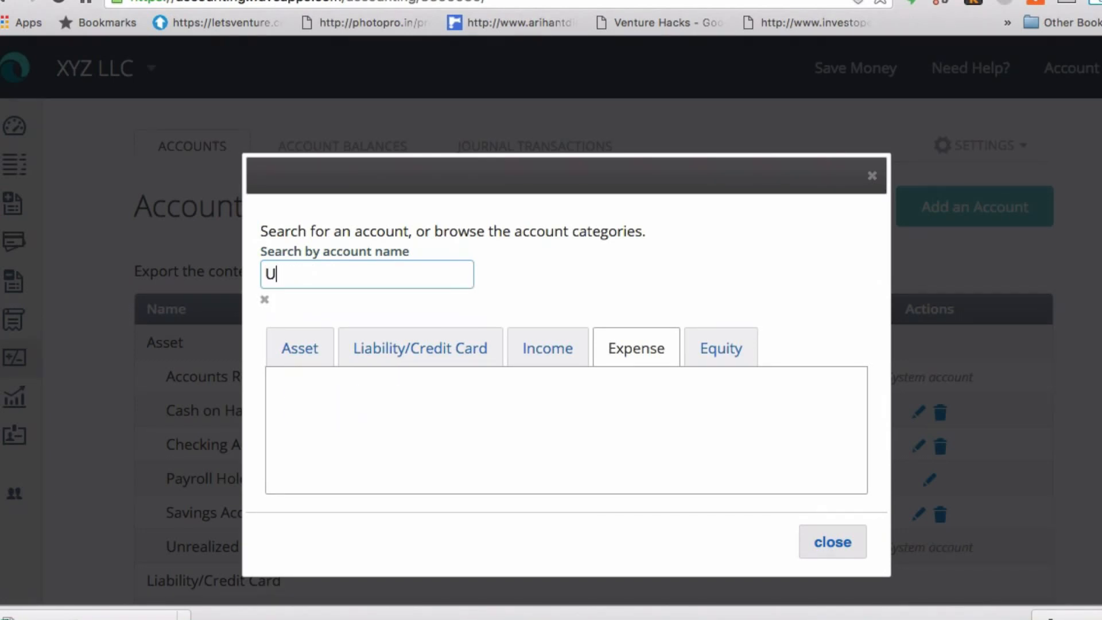
pyautogui.write('tili')
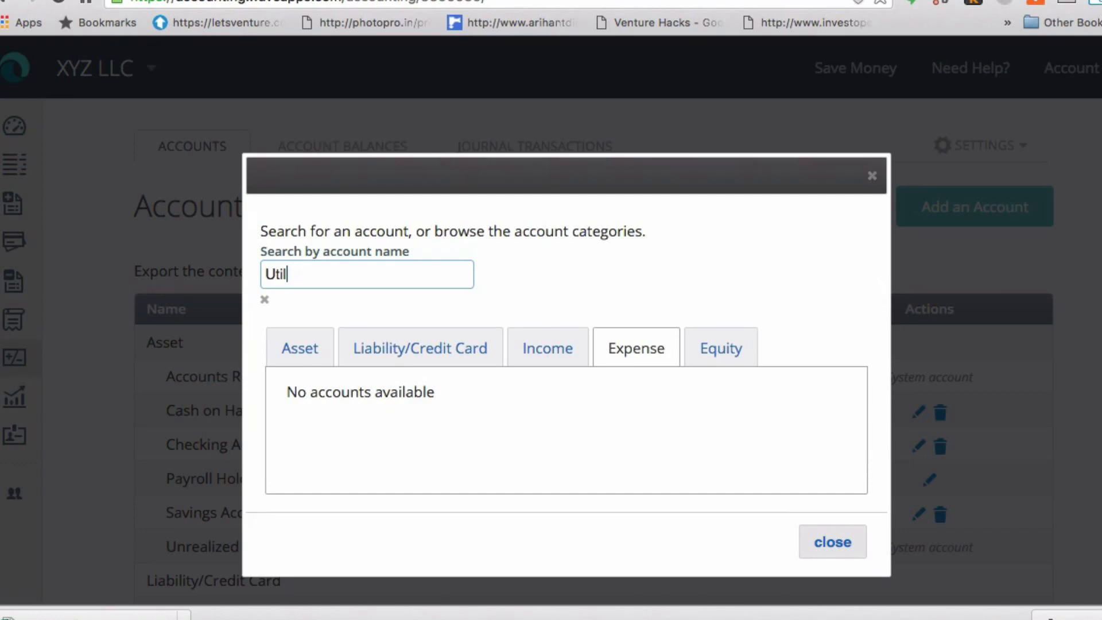
pyautogui.write('ity')
# Search the expense categories for "Rent" and add the Equipment Lease or Rental account from Buildings & Equipment
pyautogui.press('BackSpace')
pyautogui.press('BackSpace')
pyautogui.press('BackSpace')
pyautogui.press('BackSpace')
pyautogui.press('BackSpace')
pyautogui.press('BackSpace')
pyautogui.press('BackSpace')
pyautogui.write('R')
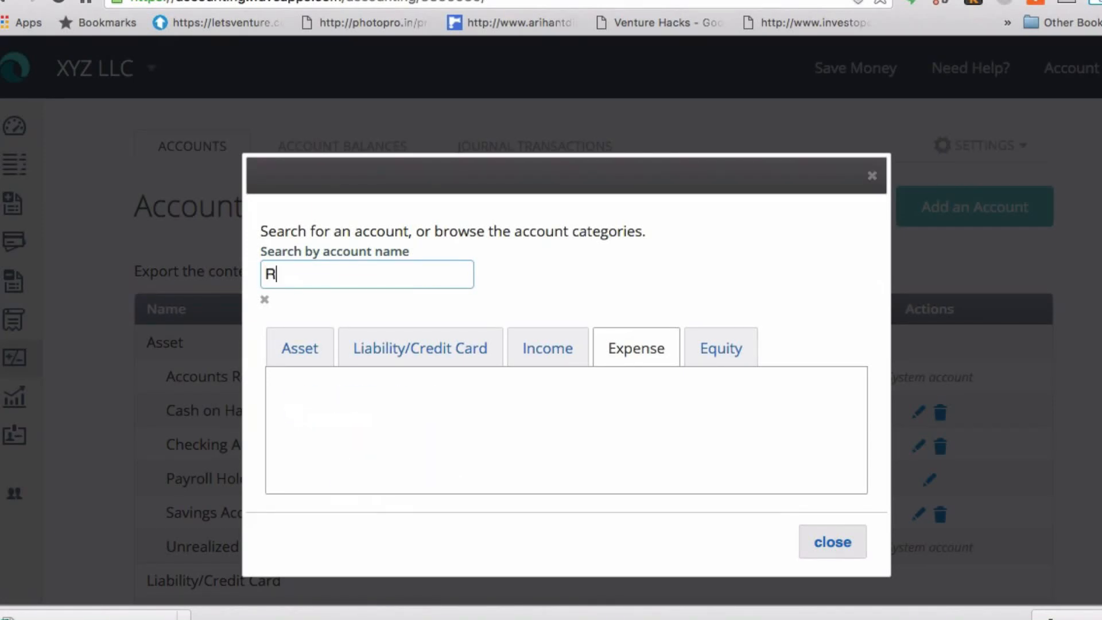
pyautogui.write('ent')
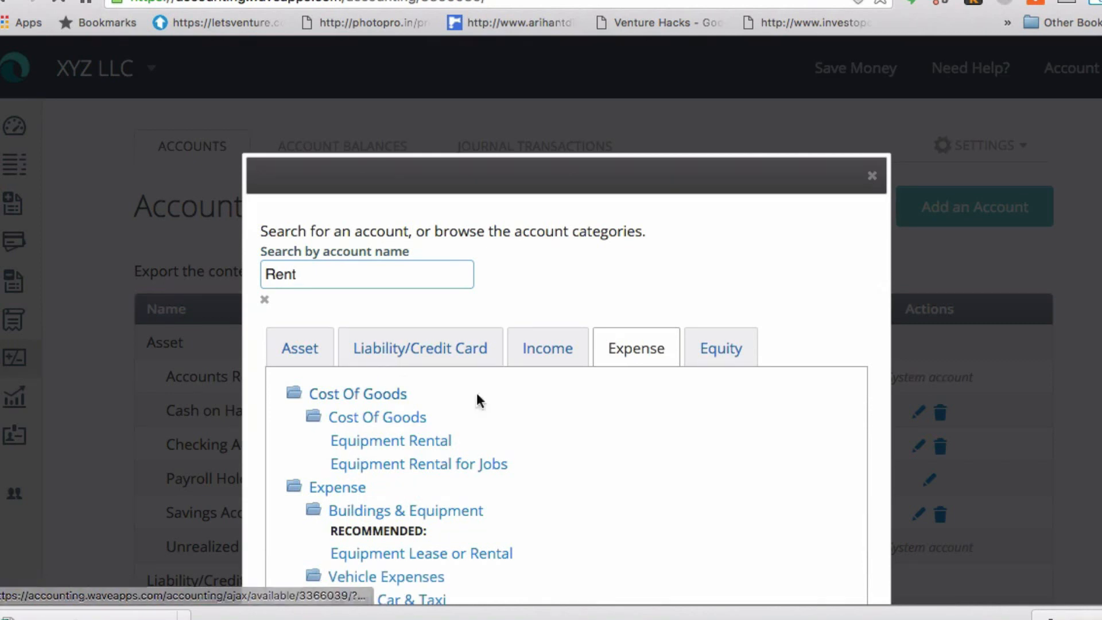
pyautogui.scroll(-3, 577, 409)
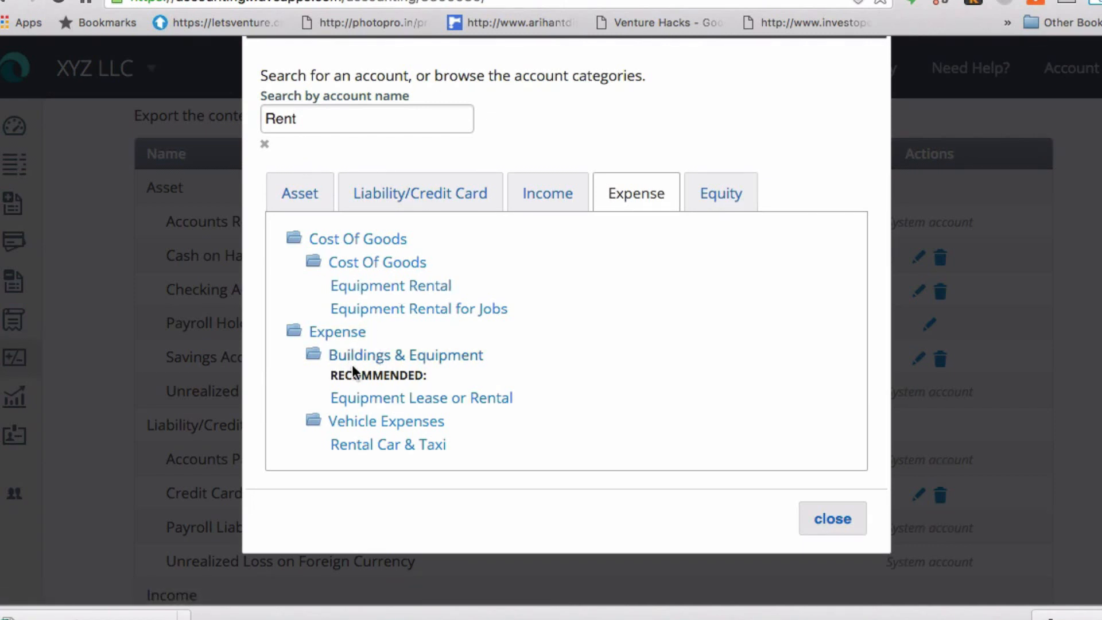
pyautogui.click(385, 402)
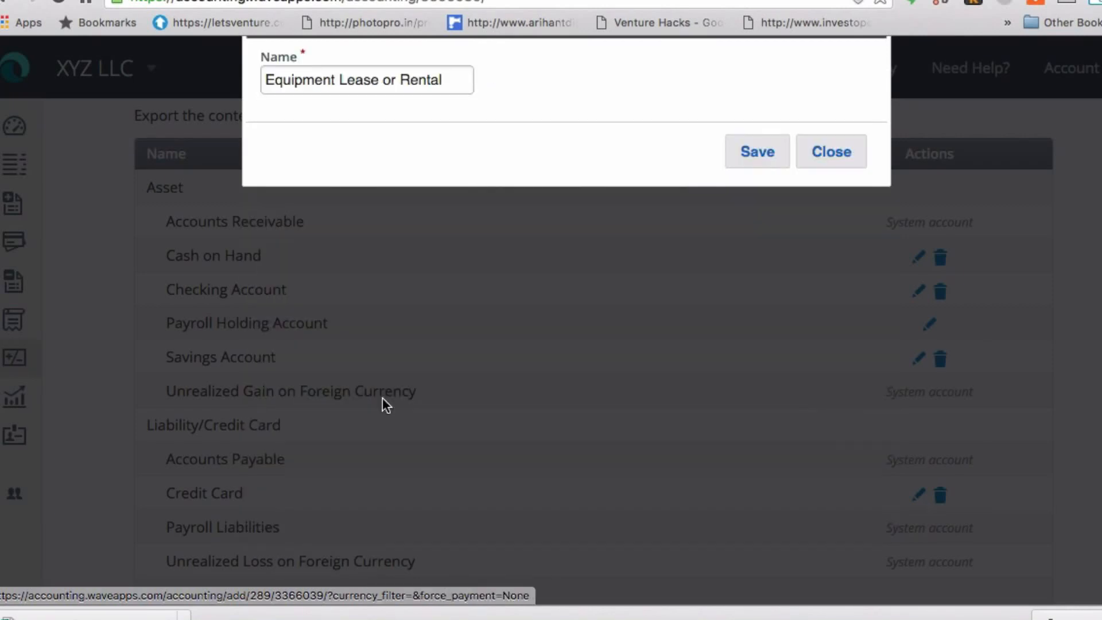
pyautogui.click(767, 160)
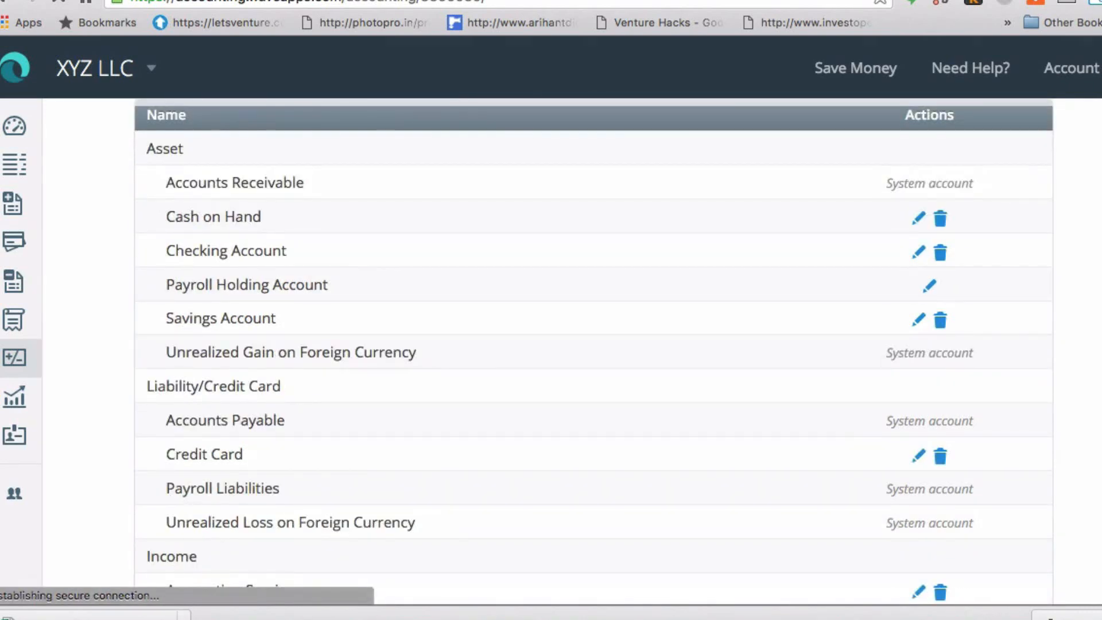
# Rename the Equipment Lease or Rental expense account as Rent and save it
pyautogui.scroll(-4, 593, 351)
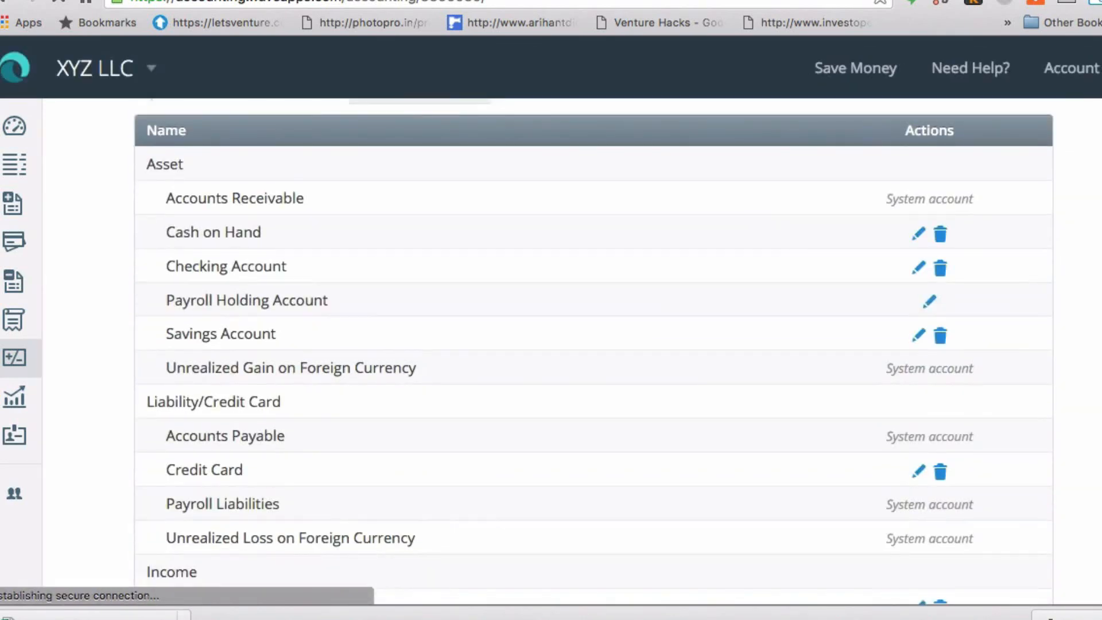
pyautogui.scroll(-8, 593, 351)
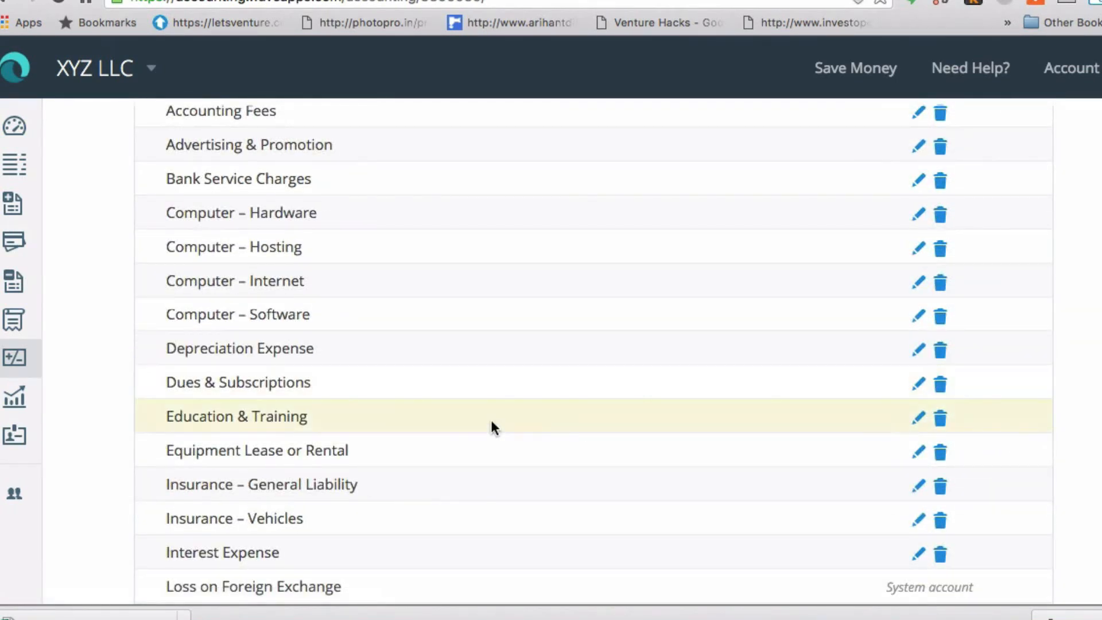
pyautogui.scroll(-1, 227, 451)
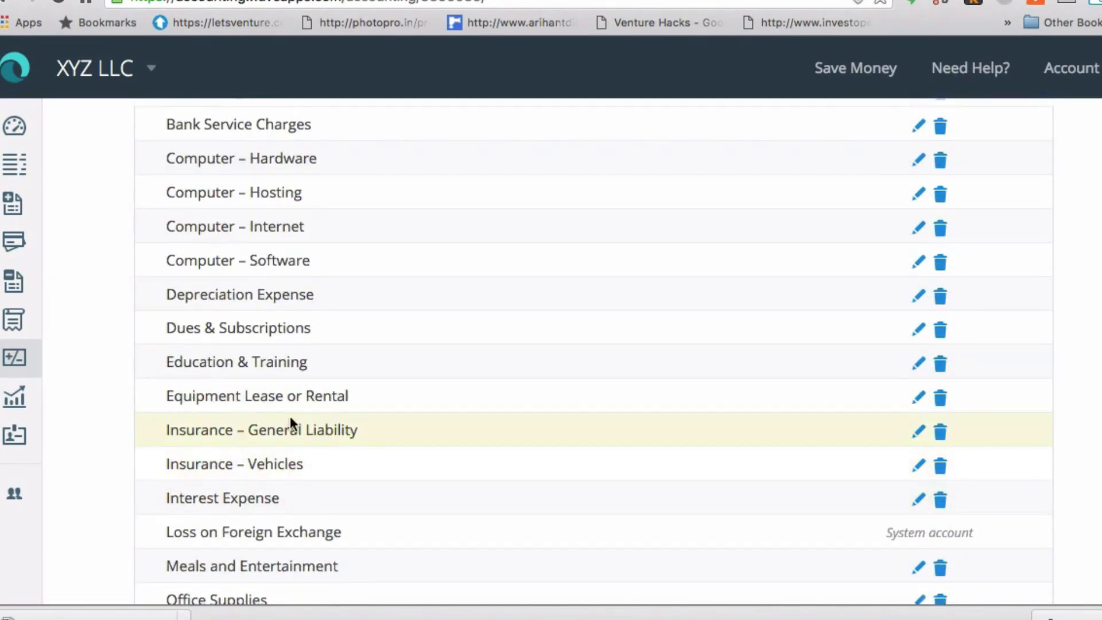
pyautogui.click(919, 398)
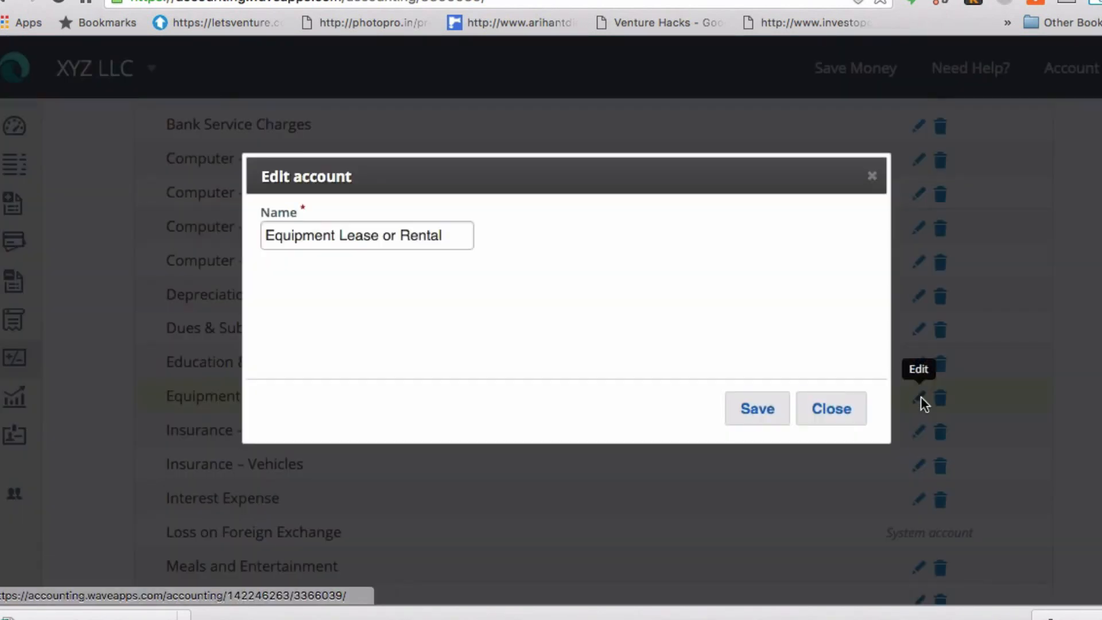
pyautogui.moveTo(457, 239); pyautogui.dragTo(263, 236)
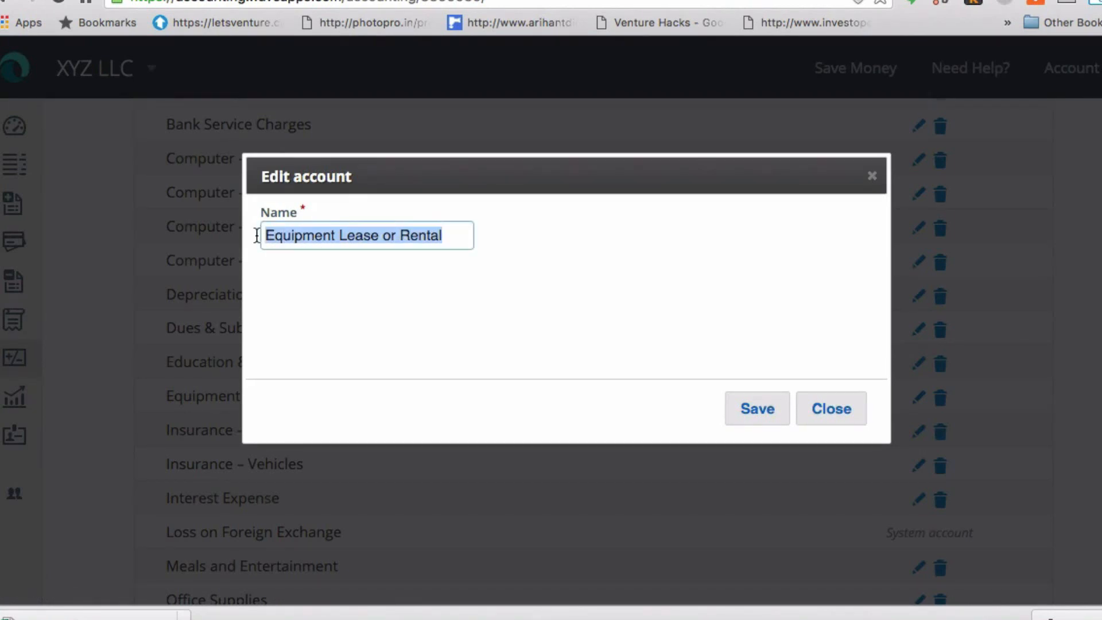
pyautogui.write('Elec')
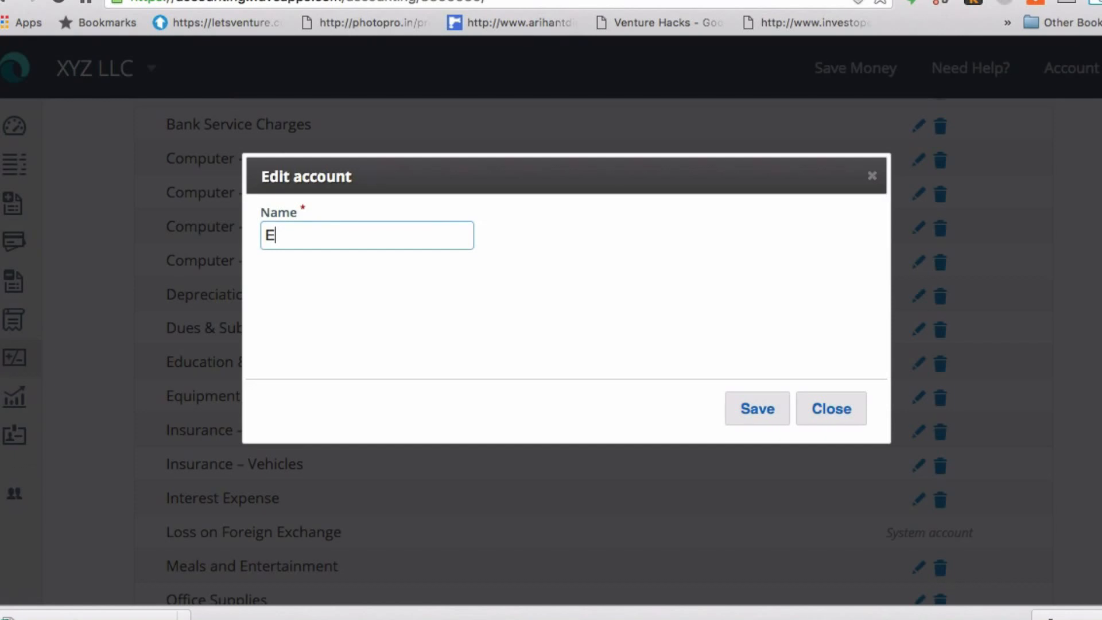
pyautogui.write('tric')
pyautogui.press('BackSpace')
pyautogui.press('BackSpace')
pyautogui.press('BackSpace')
pyautogui.press('BackSpace')
pyautogui.press('BackSpace')
pyautogui.press('BackSpace')
pyautogui.press('BackSpace')
pyautogui.press('BackSpace')
pyautogui.write('Rent')
pyautogui.click(762, 410)
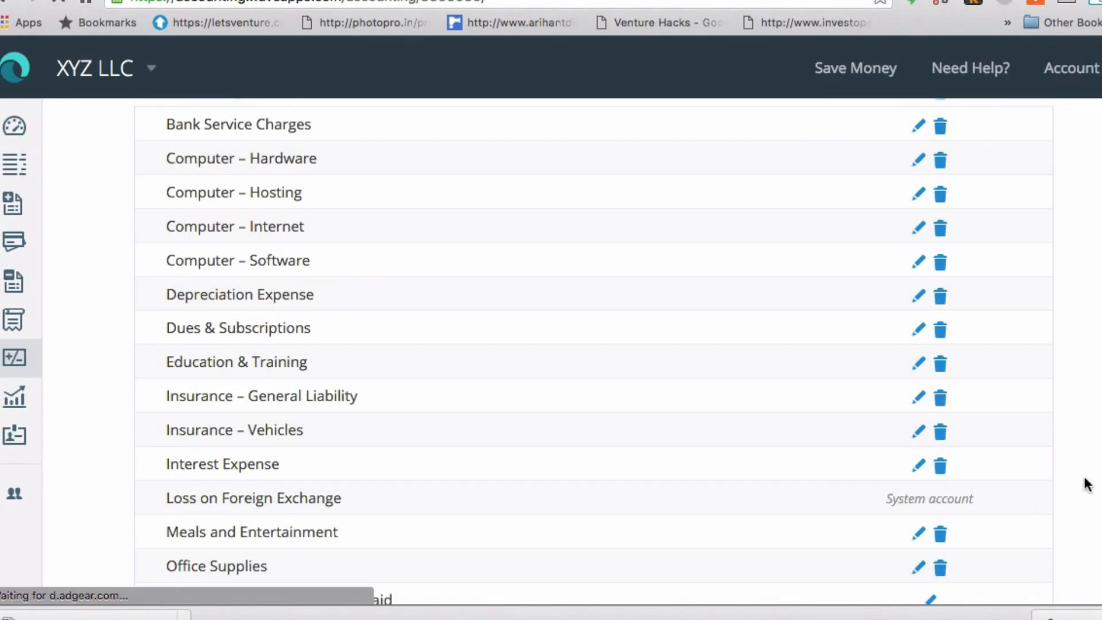
# Search the equity categories for "Equity" and add the Other Equity account
pyautogui.scroll(-8, 1086, 484)
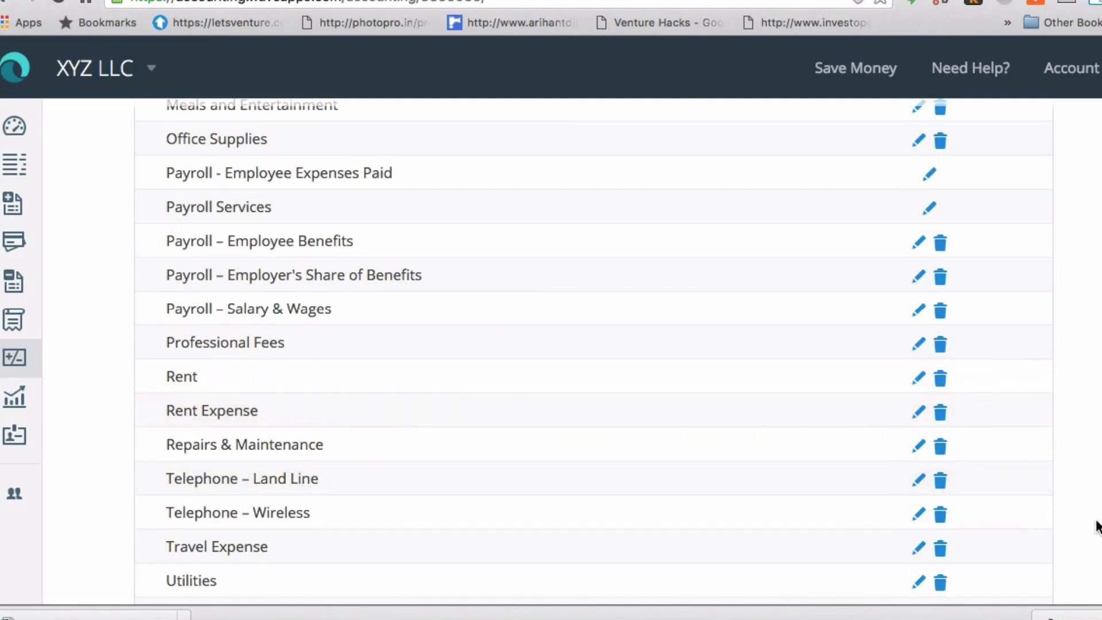
pyautogui.scroll(-3, 1097, 525)
pyautogui.scroll(2, 1097, 525)
pyautogui.scroll(14, 593, 350)
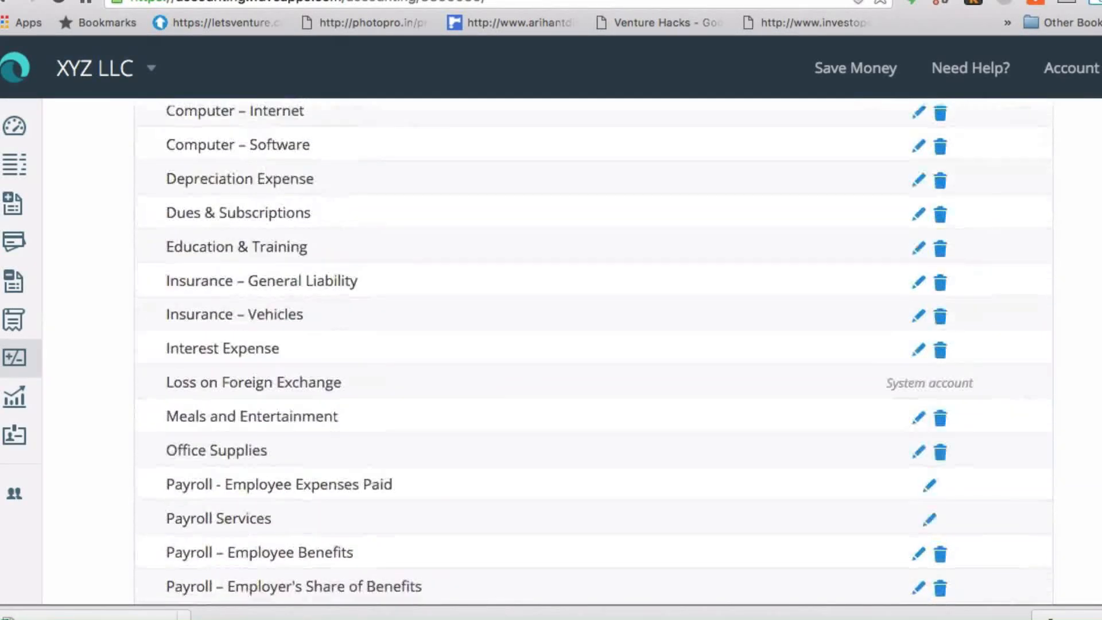
pyautogui.scroll(10, 593, 350)
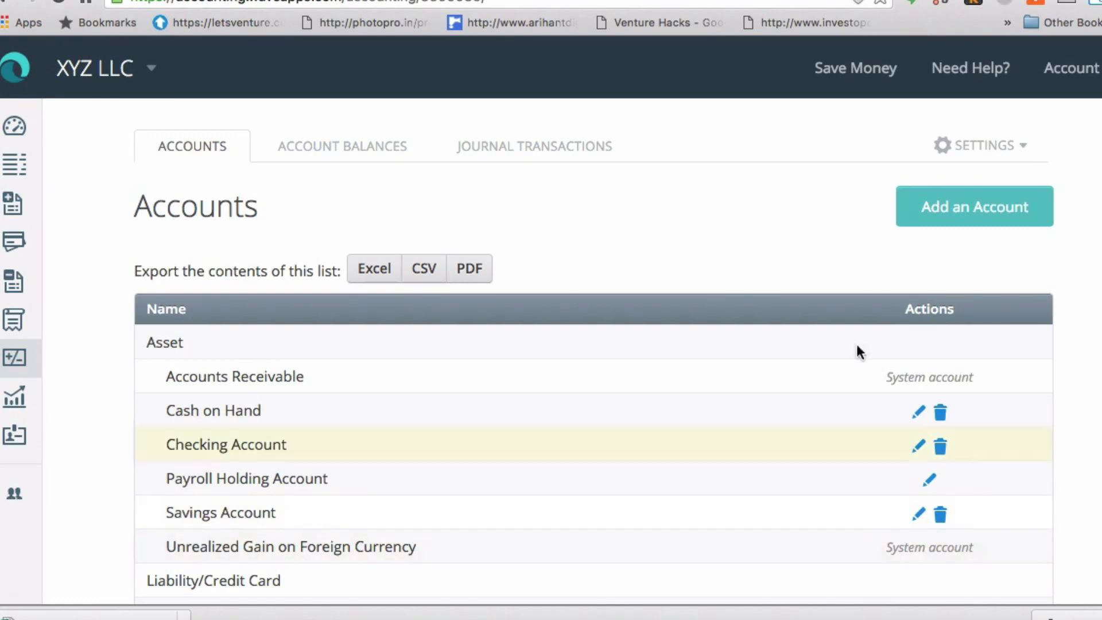
pyautogui.click(964, 211)
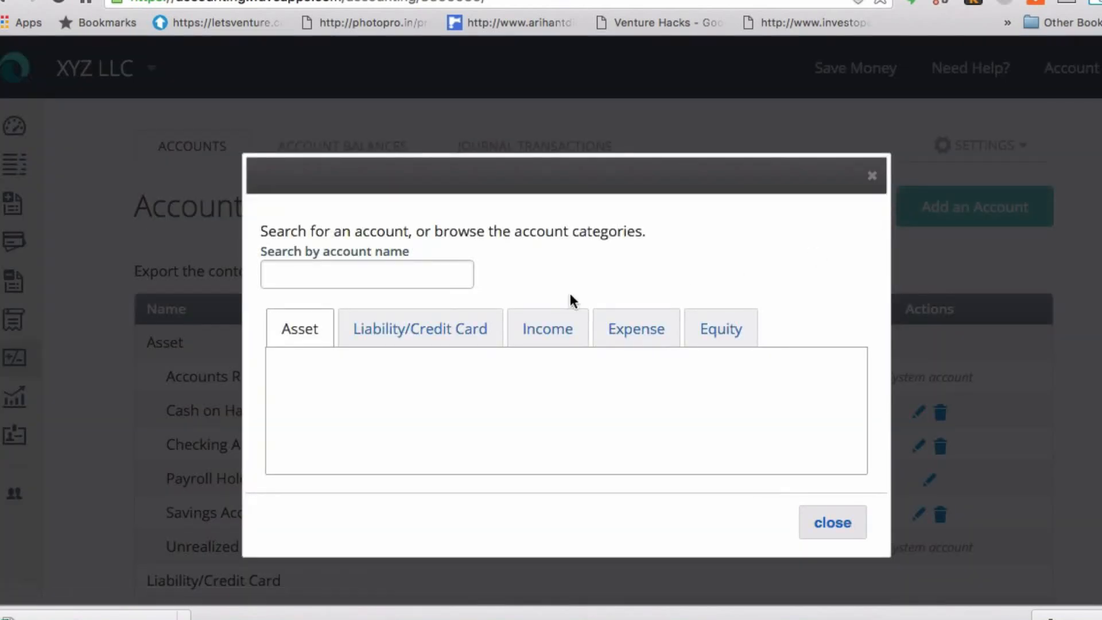
pyautogui.click(696, 328)
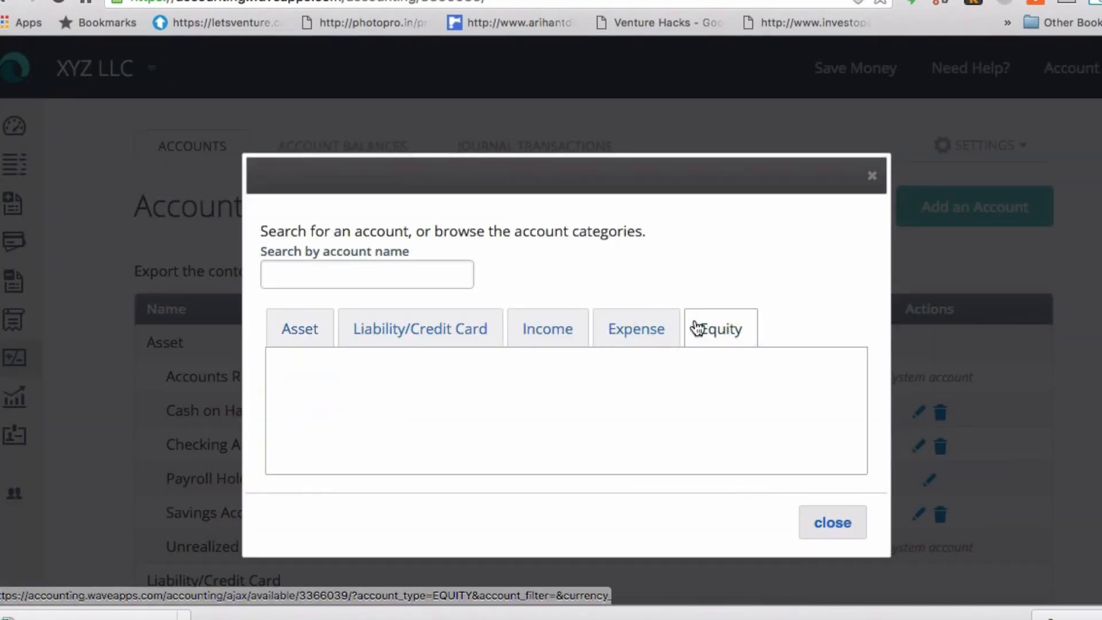
pyautogui.click(379, 275)
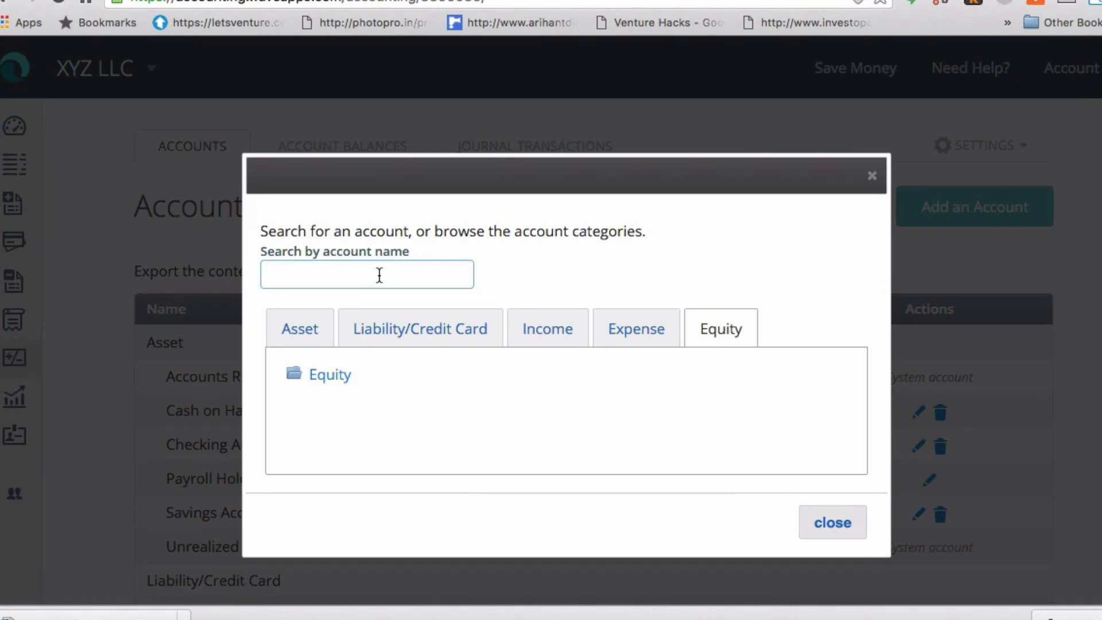
pyautogui.write('Eq')
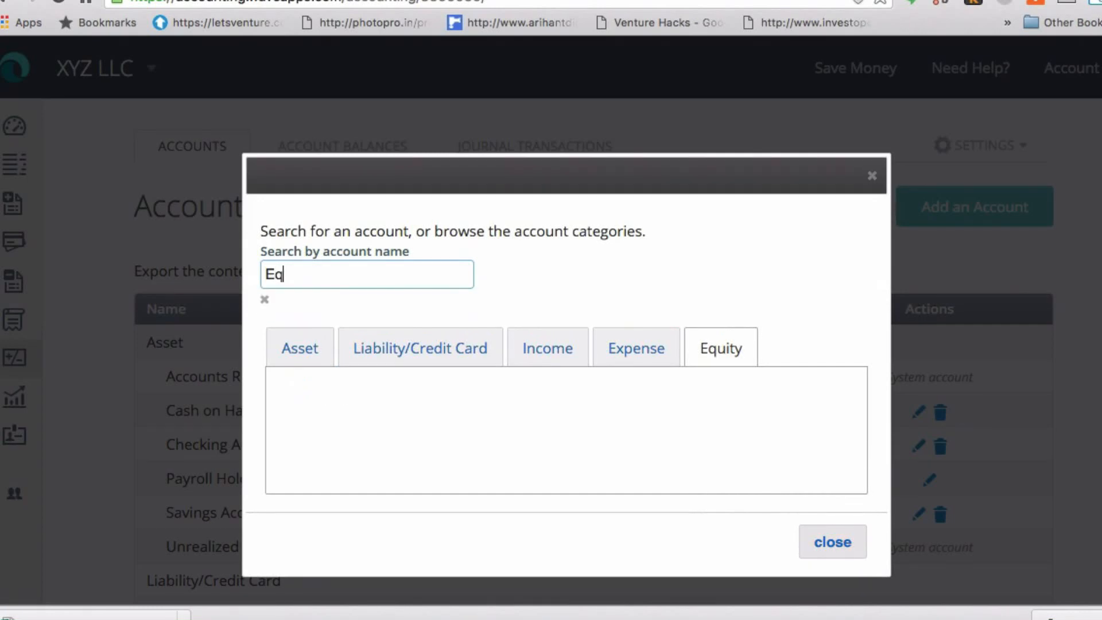
pyautogui.write('uity s')
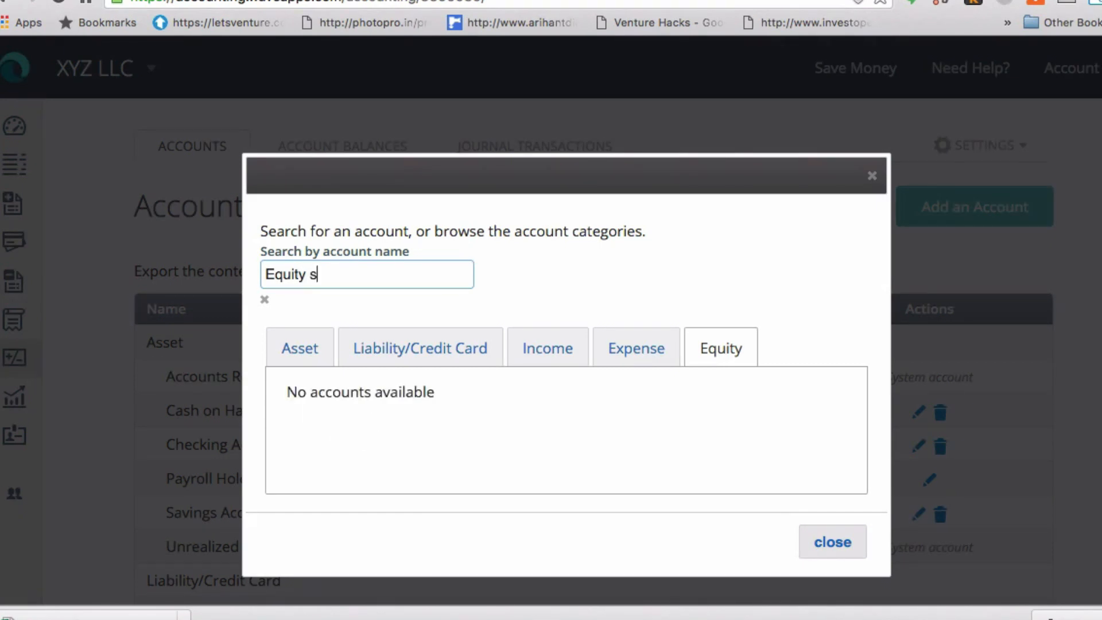
pyautogui.press('BackSpace')
pyautogui.press('BackSpace')
pyautogui.press('BackSpace')
pyautogui.write('y')
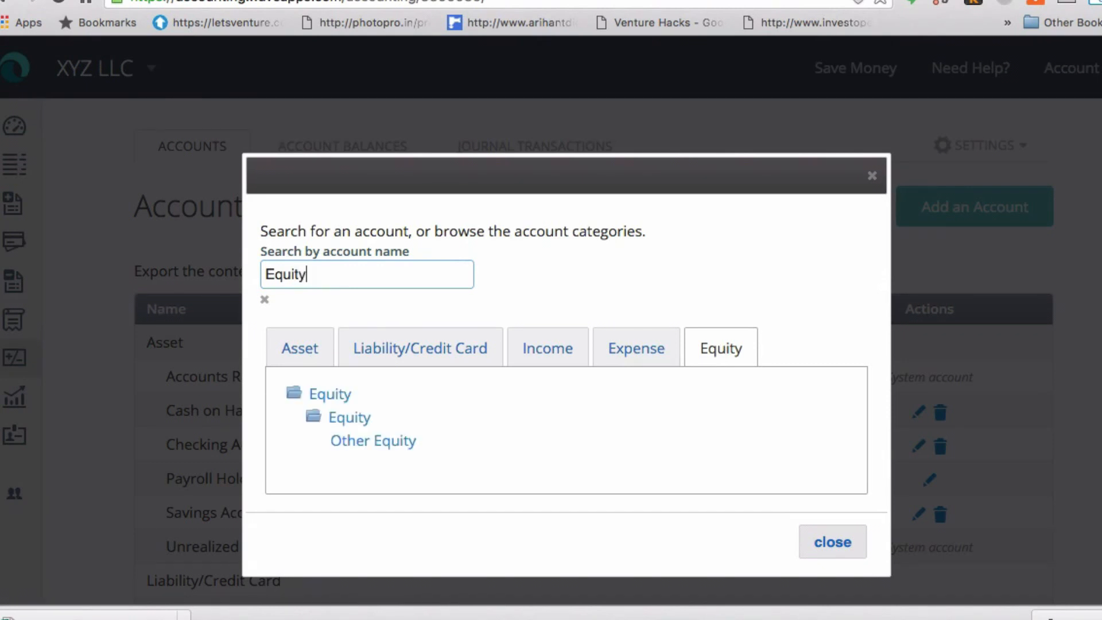
pyautogui.click(360, 443)
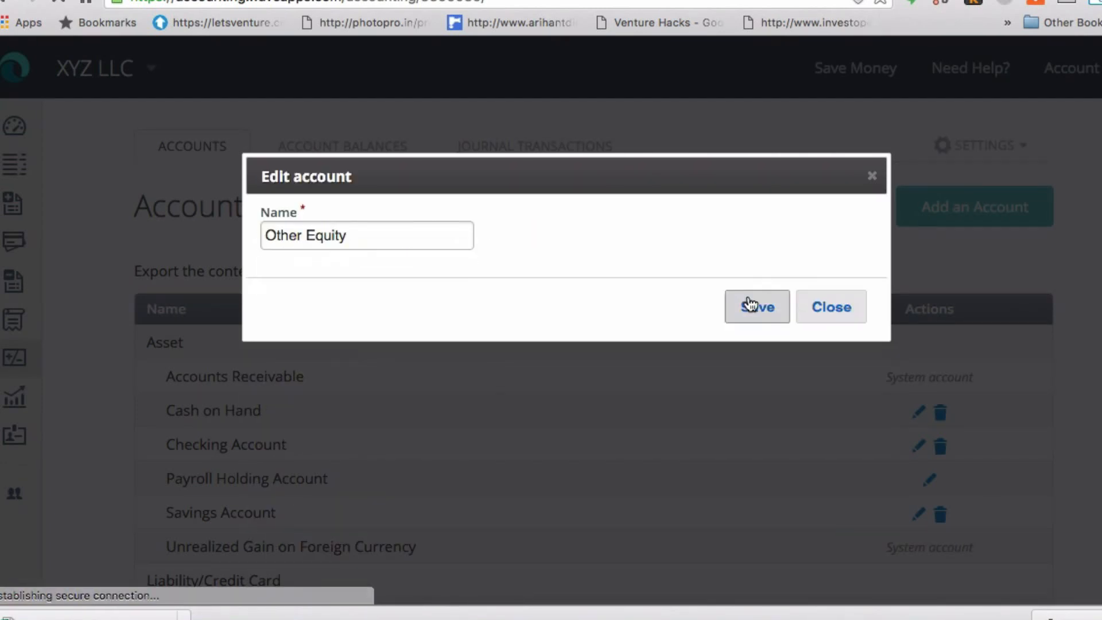
pyautogui.click(759, 319)
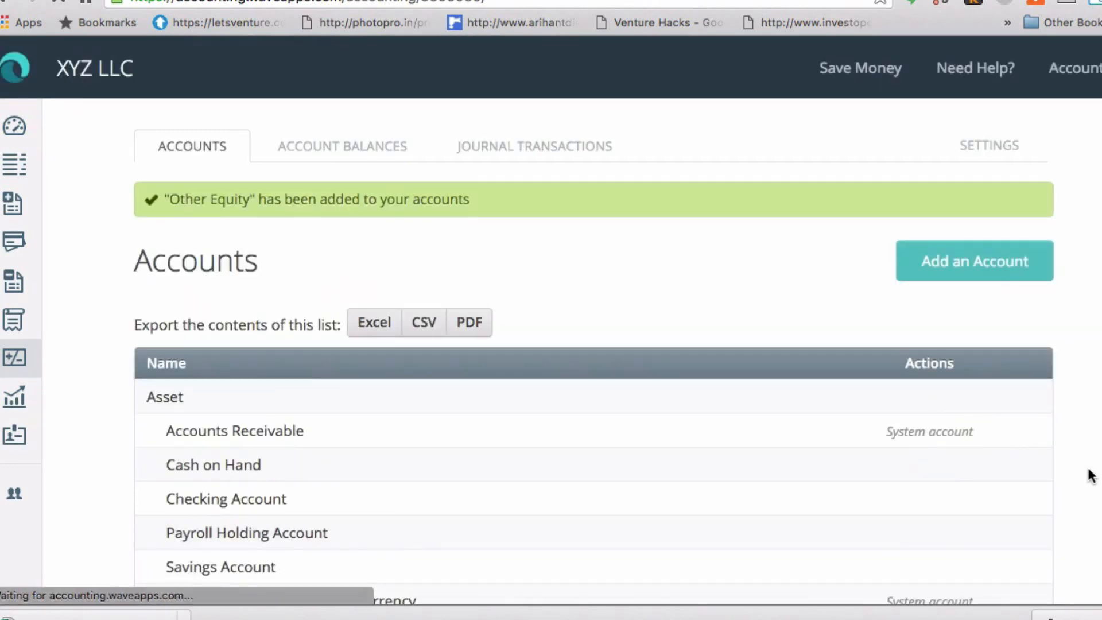
# Rename the Other Equity account as "Equity shareholder" and save it
pyautogui.scroll(-12, 1090, 475)
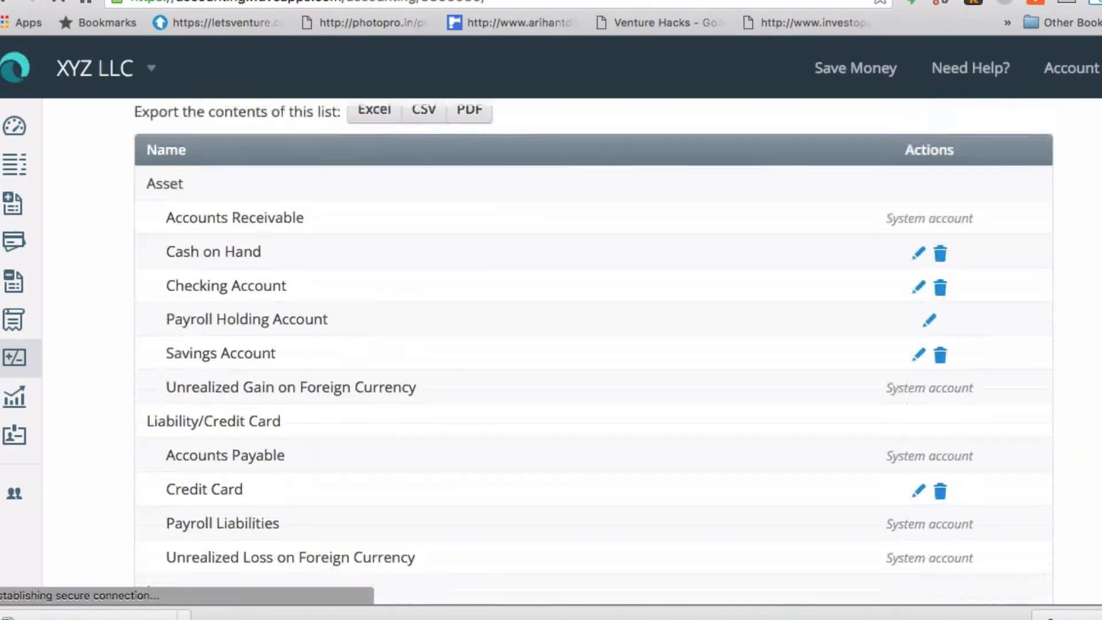
pyautogui.scroll(-15, 593, 350)
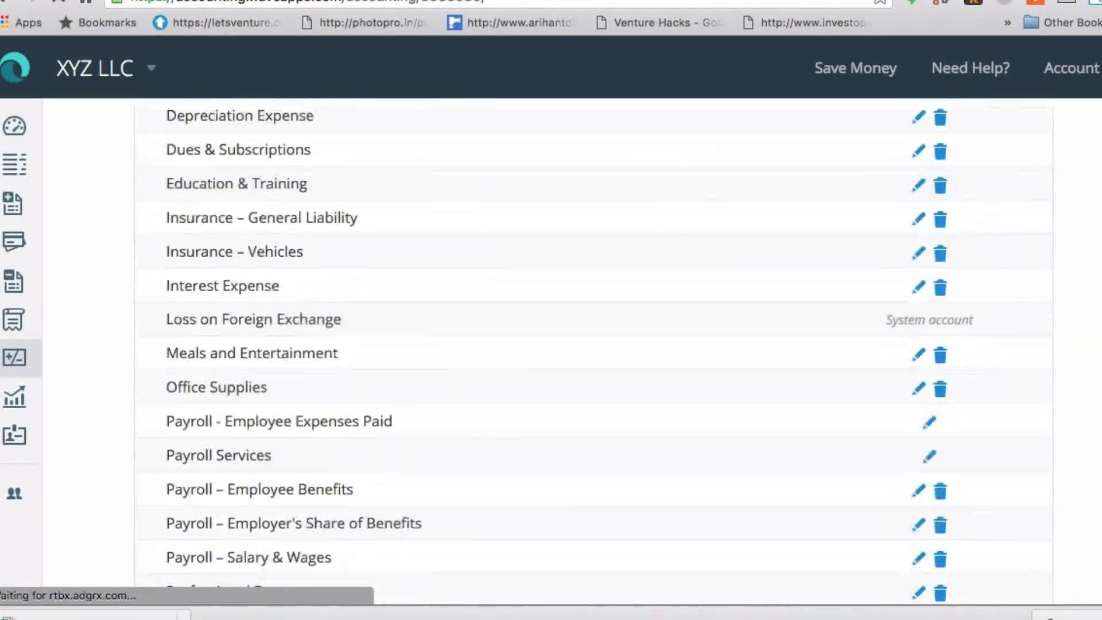
pyautogui.scroll(-3, 594, 349)
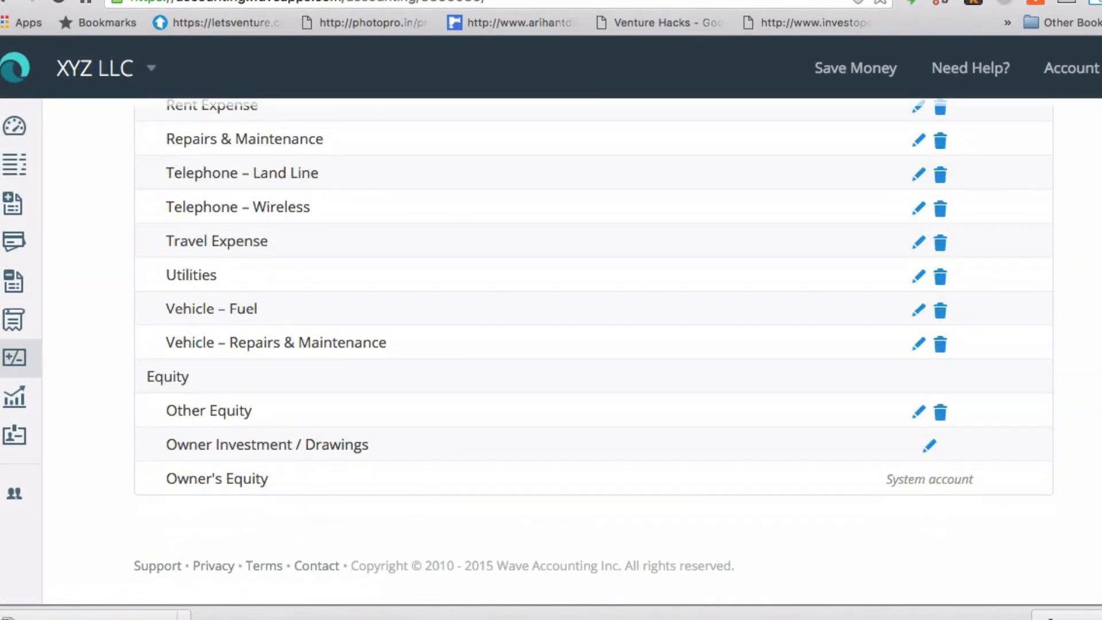
pyautogui.click(919, 413)
pyautogui.click(350, 235)
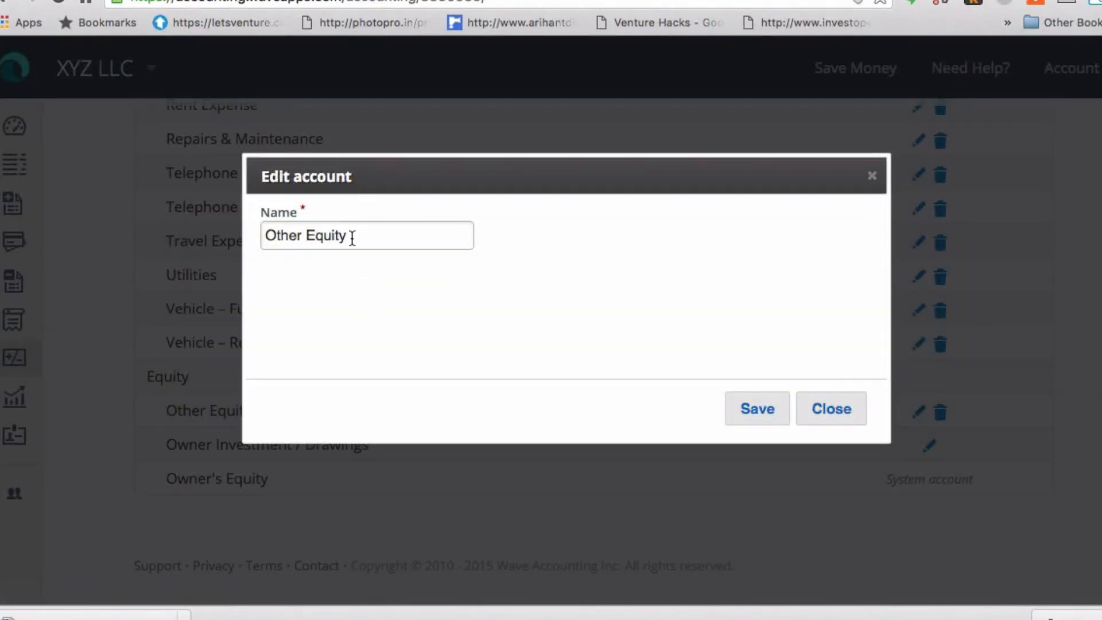
pyautogui.moveTo(326, 239); pyautogui.dragTo(233, 239)
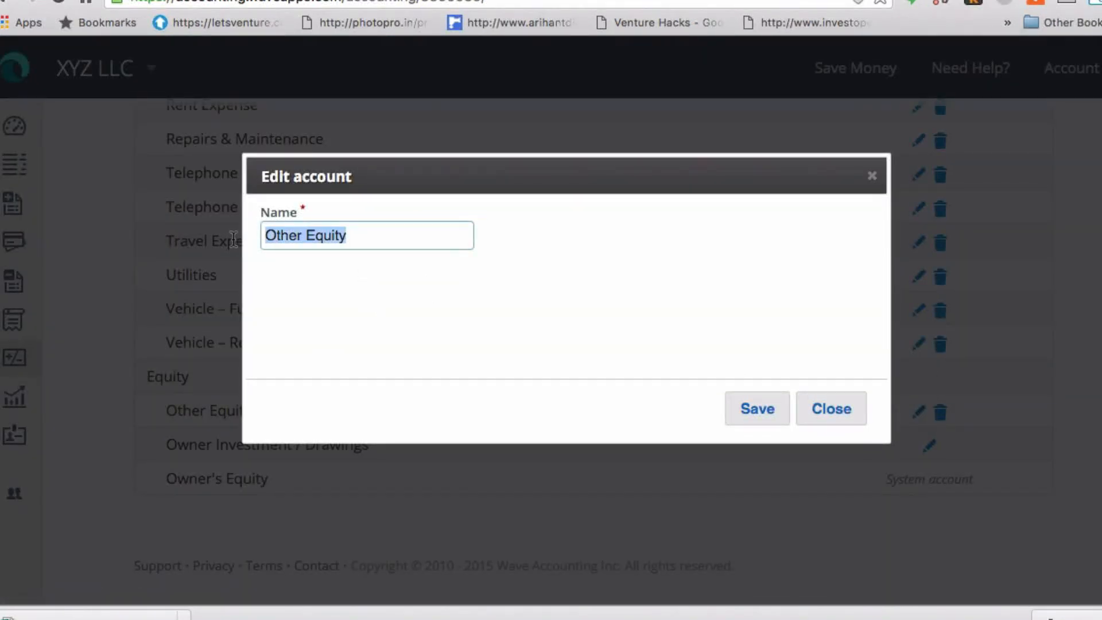
pyautogui.write('Equi')
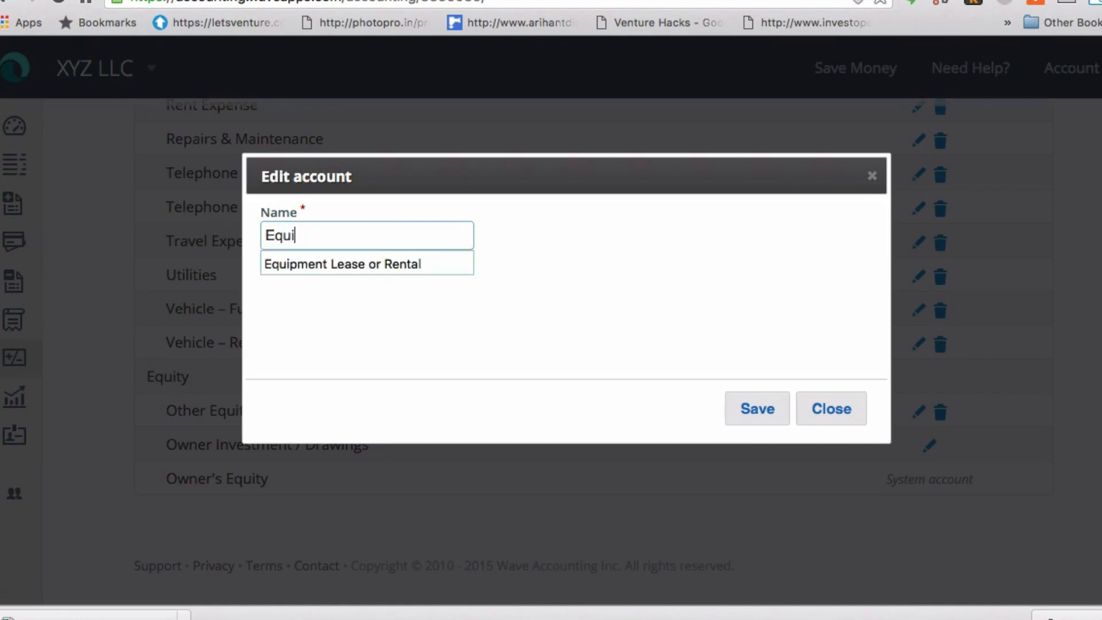
pyautogui.write('ty s')
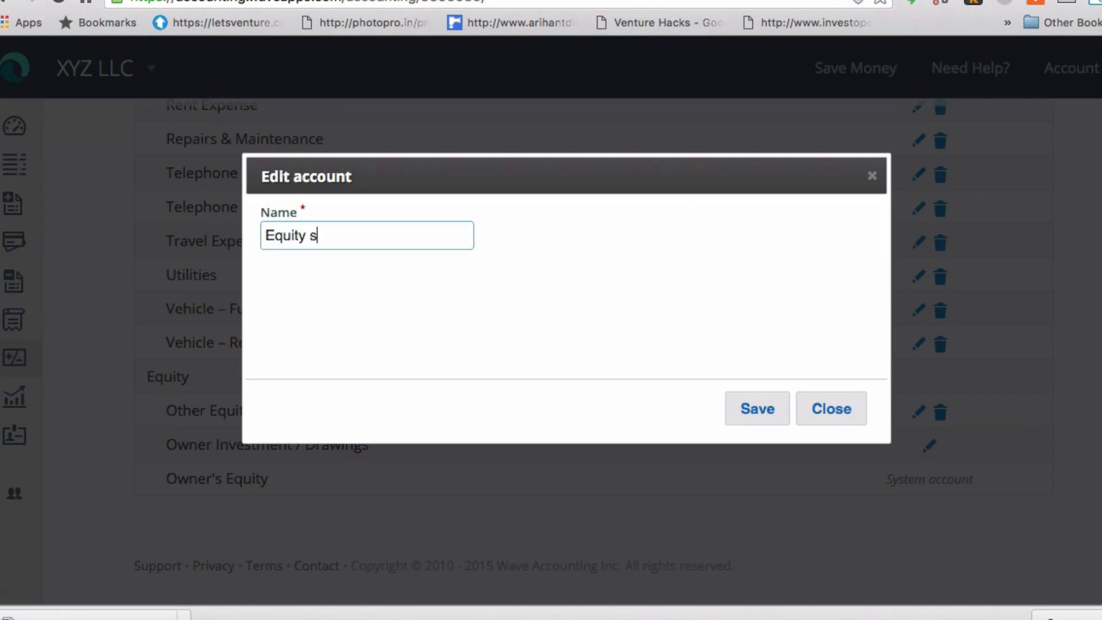
pyautogui.write('hareholder')
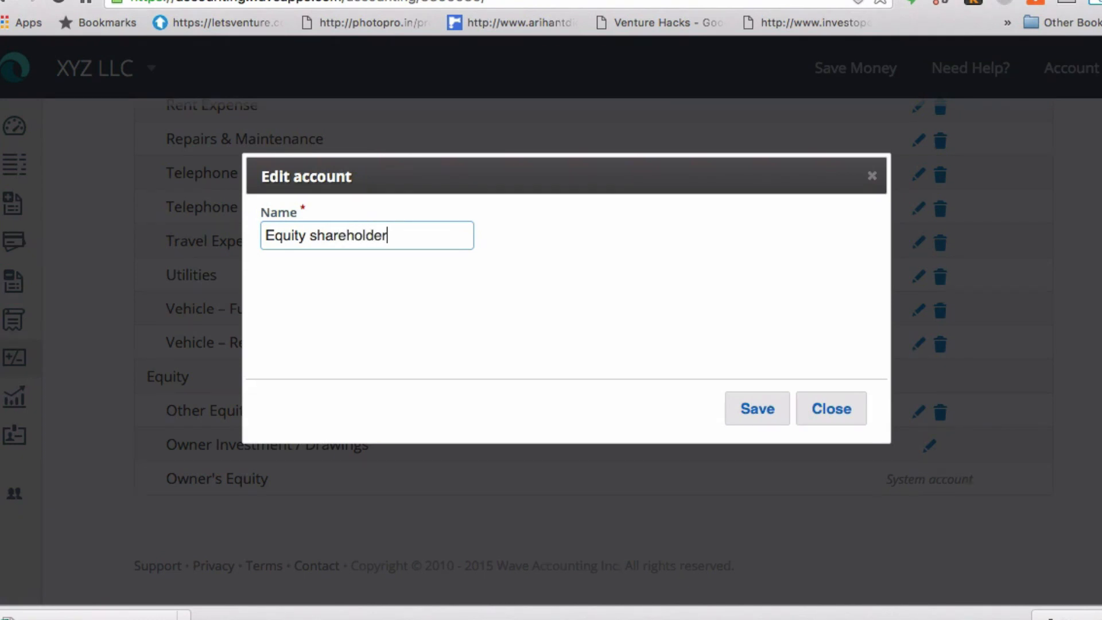
pyautogui.click(757, 405)
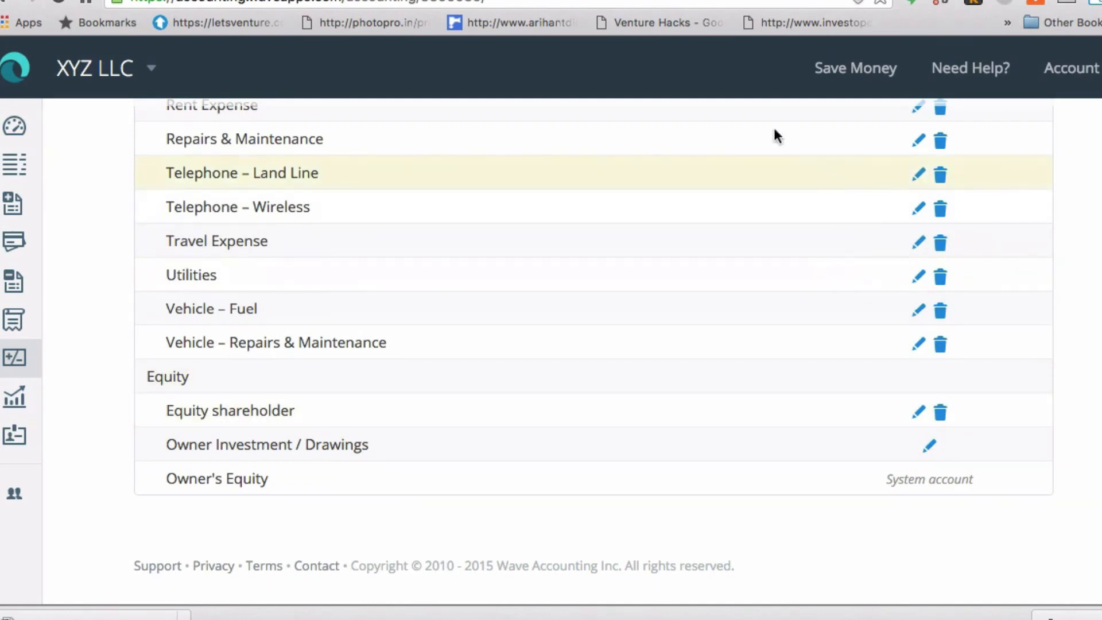
# Go to the Transactions page of XYZ LLC and open the bank statement upload form
pyautogui.click(701, 0)
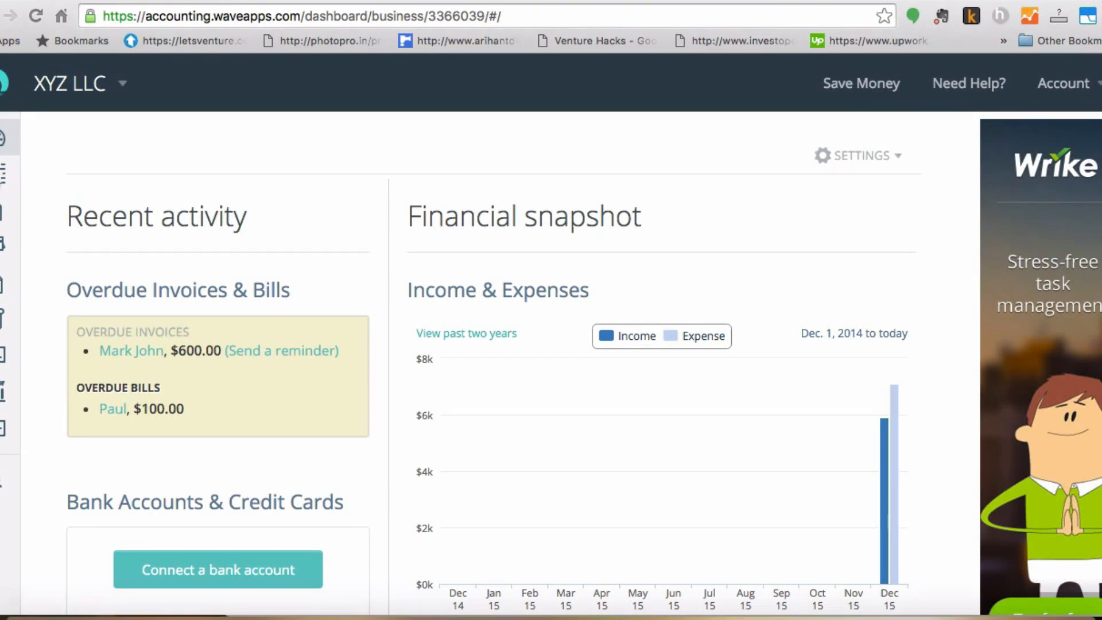
pyautogui.click(2, 176)
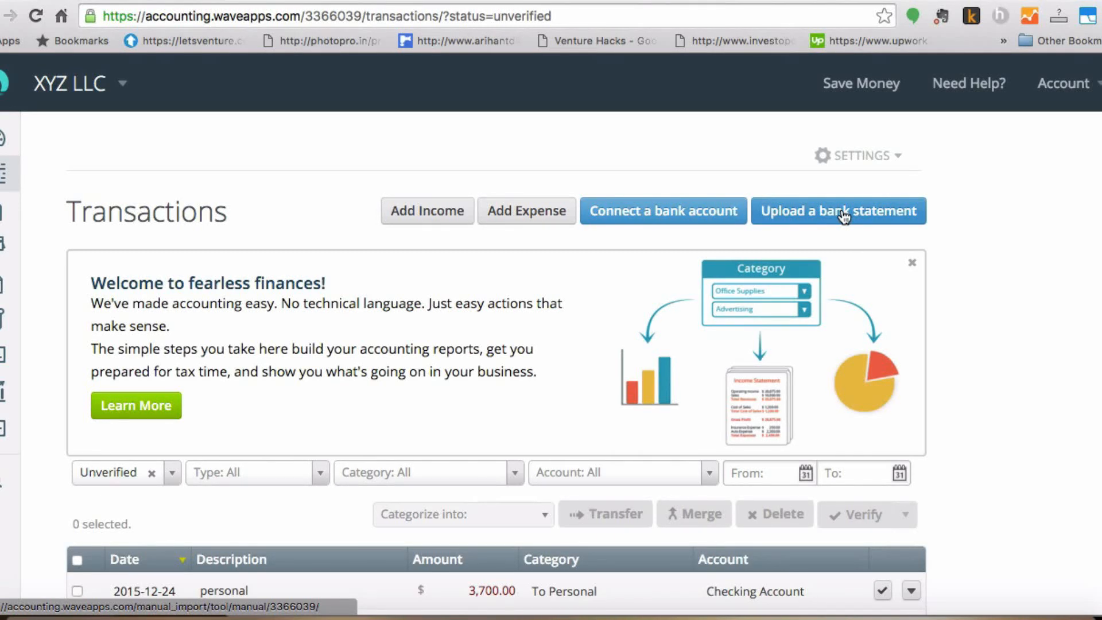
pyautogui.click(844, 214)
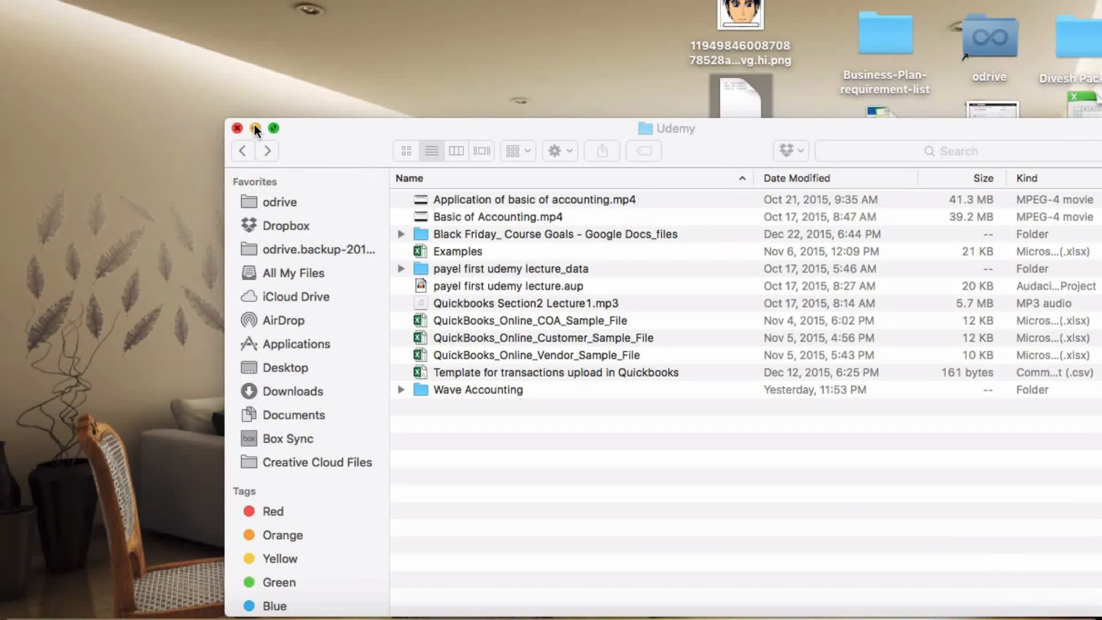
# Open the "Wave - bank transaction upload format" CSV file from the desktop in Excel and check its date entries
pyautogui.click(256, 128)
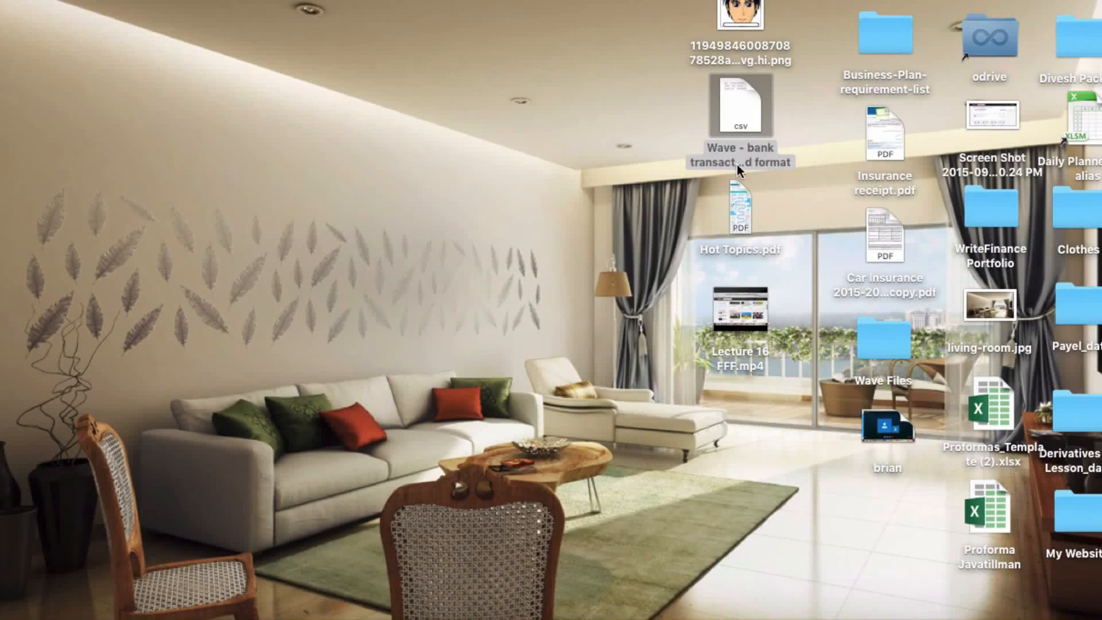
pyautogui.doubleClick(733, 113)
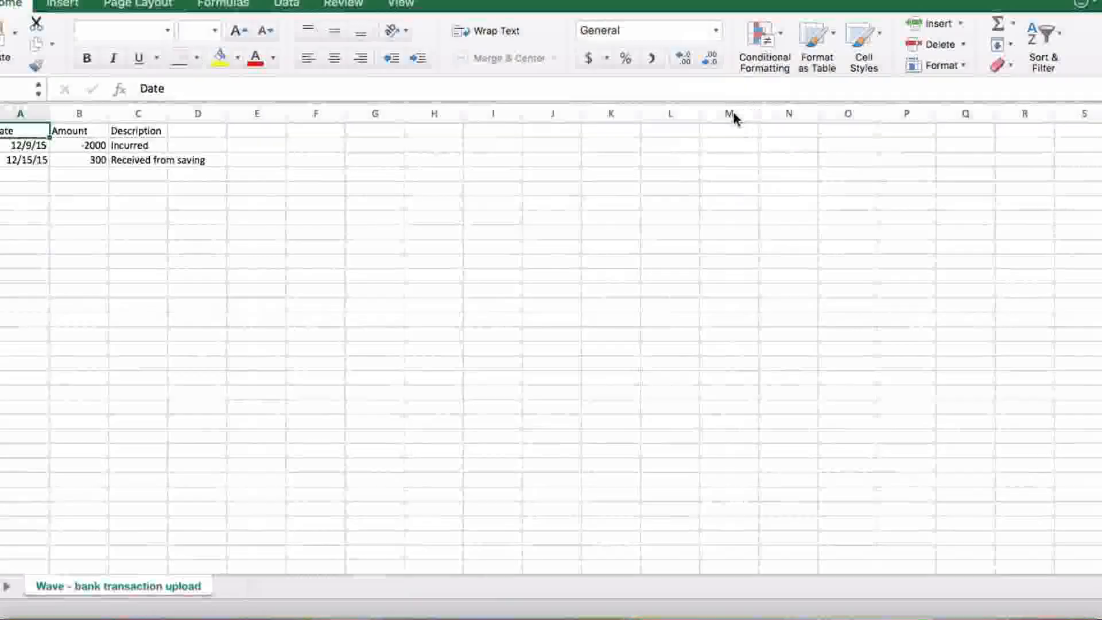
pyautogui.click(76, 163)
pyautogui.click(29, 147)
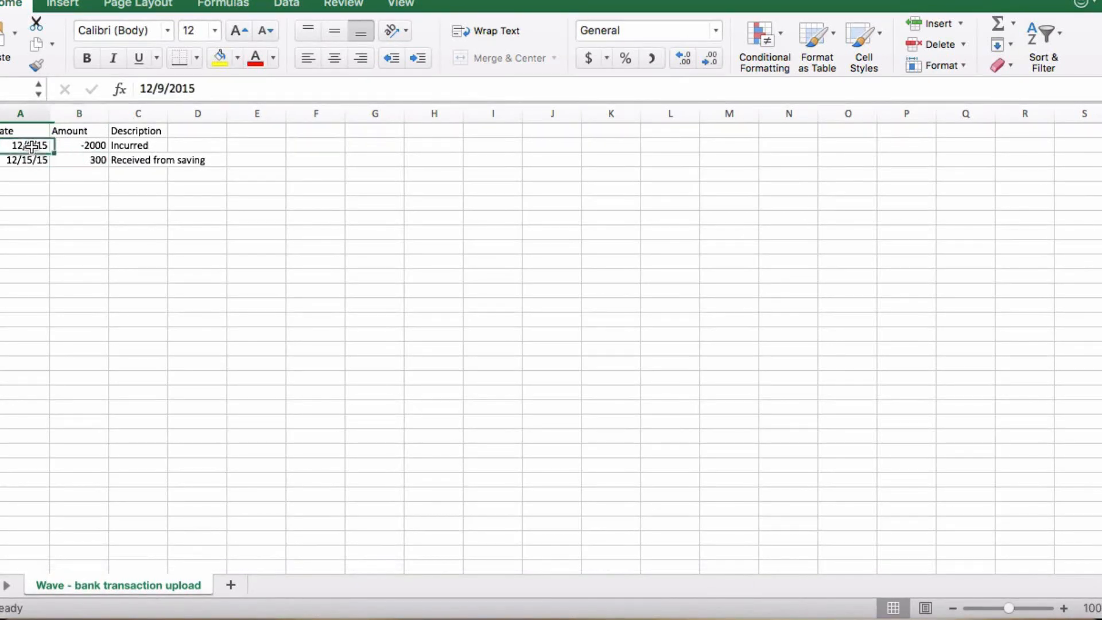
pyautogui.click(30, 160)
pyautogui.click(27, 142)
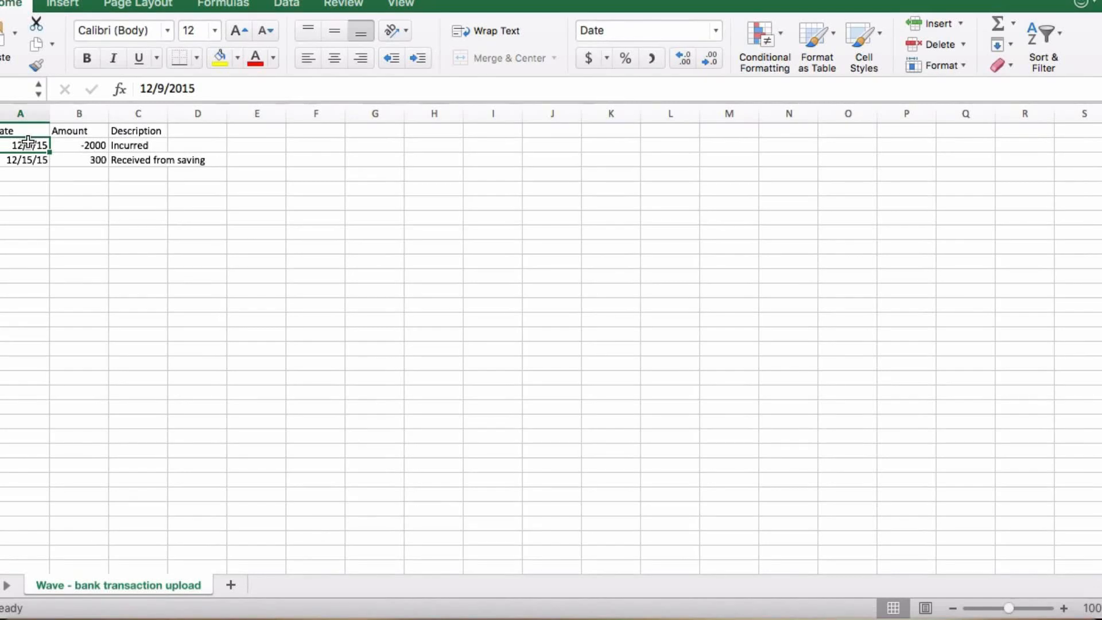
pyautogui.click(22, 131)
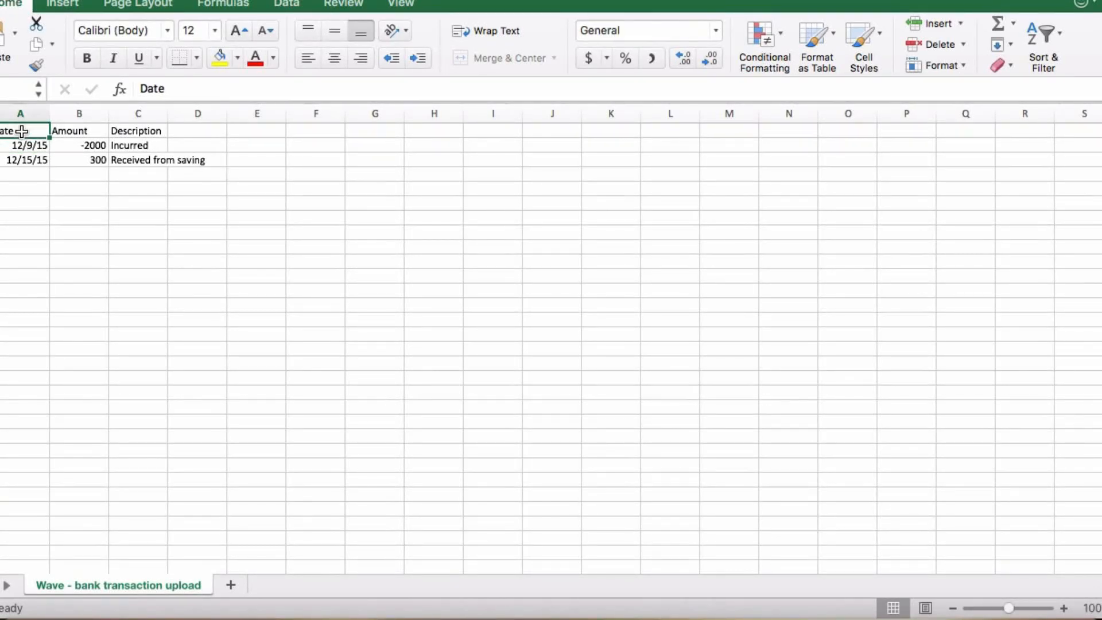
# Examine the column headers and the amount and description of both transactions in the CSV, and close the file
pyautogui.press('Right')
pyautogui.press('Right')
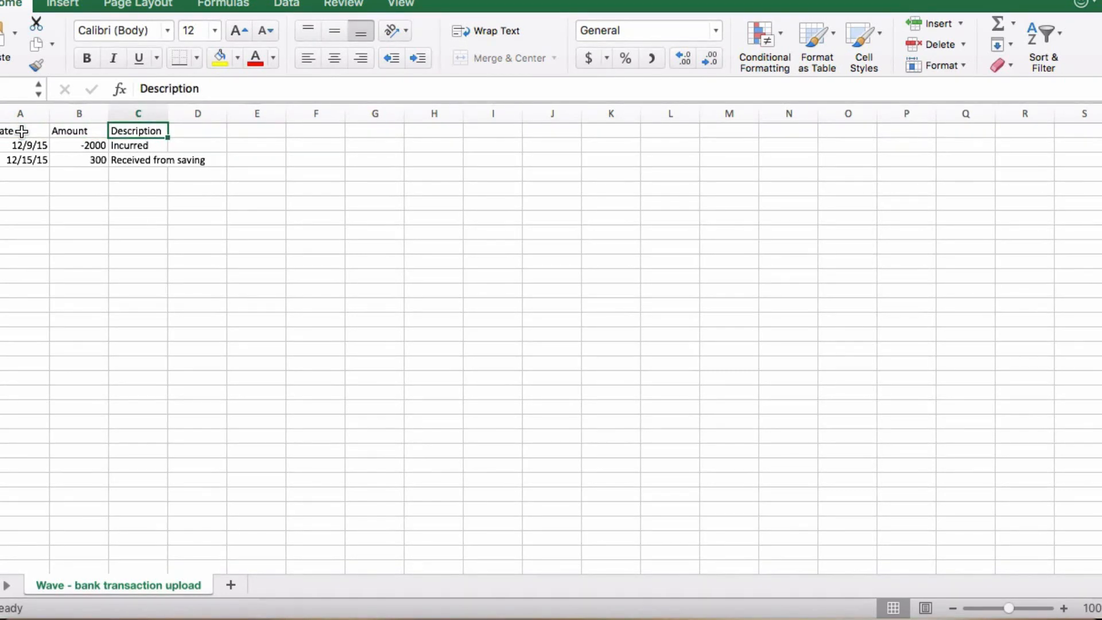
pyautogui.press('Down')
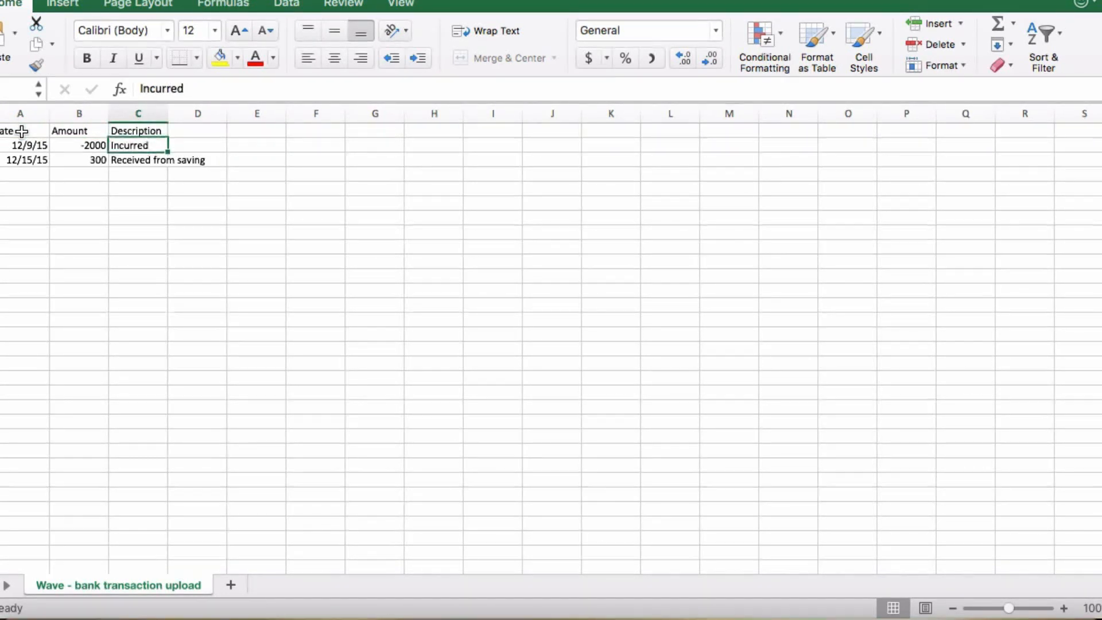
pyautogui.press('Left')
pyautogui.press('Left')
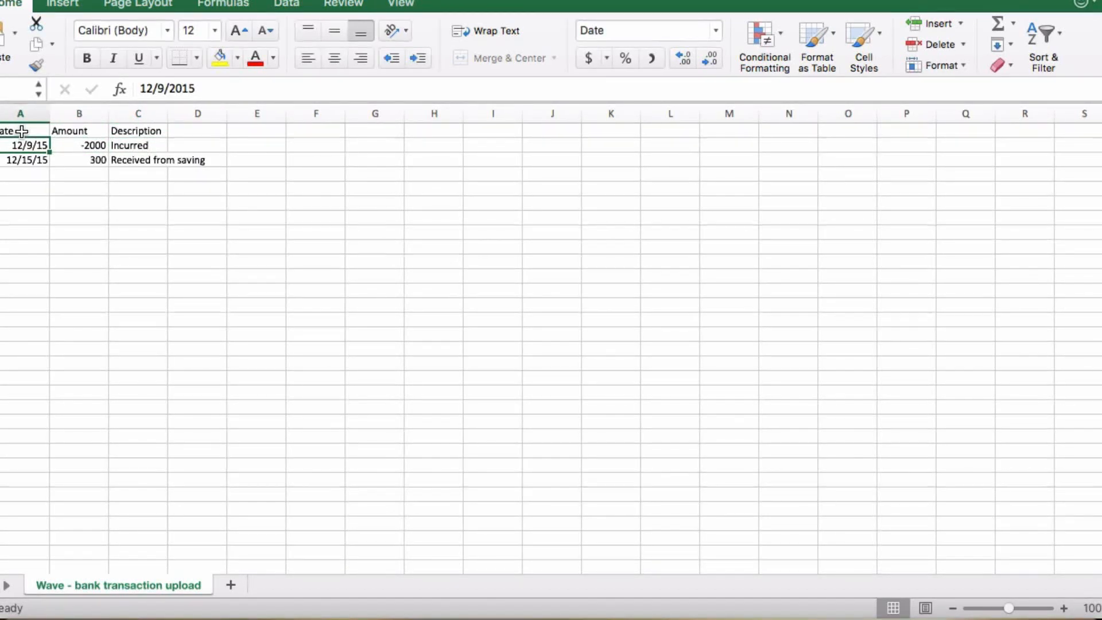
pyautogui.press('Right')
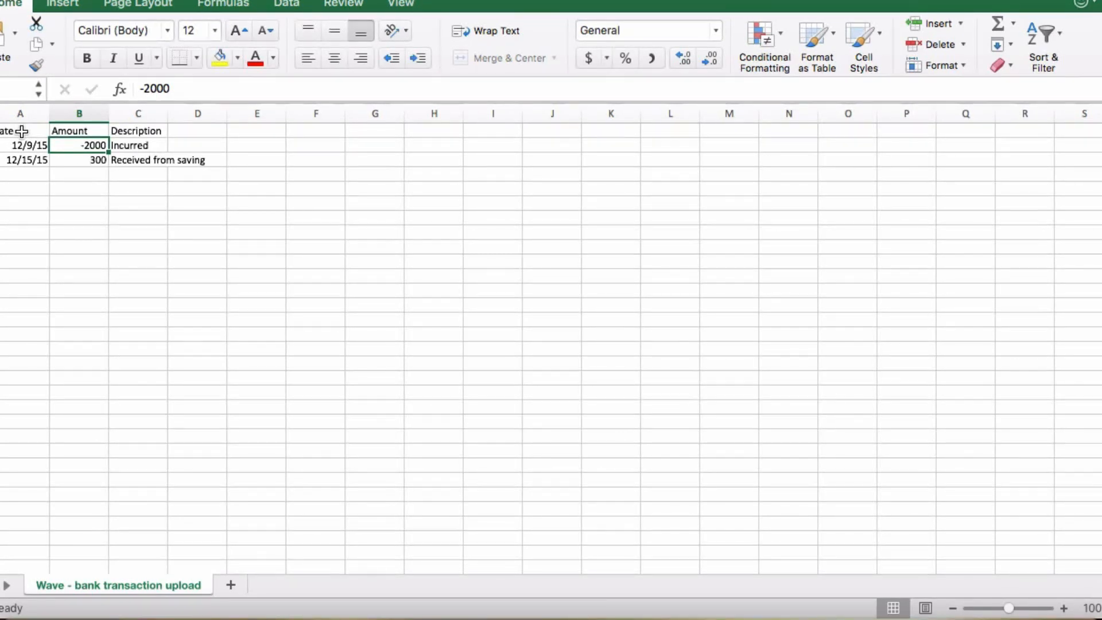
pyautogui.press('Right')
pyautogui.press('Down')
pyautogui.press('Up')
pyautogui.press('Down')
pyautogui.press('Left')
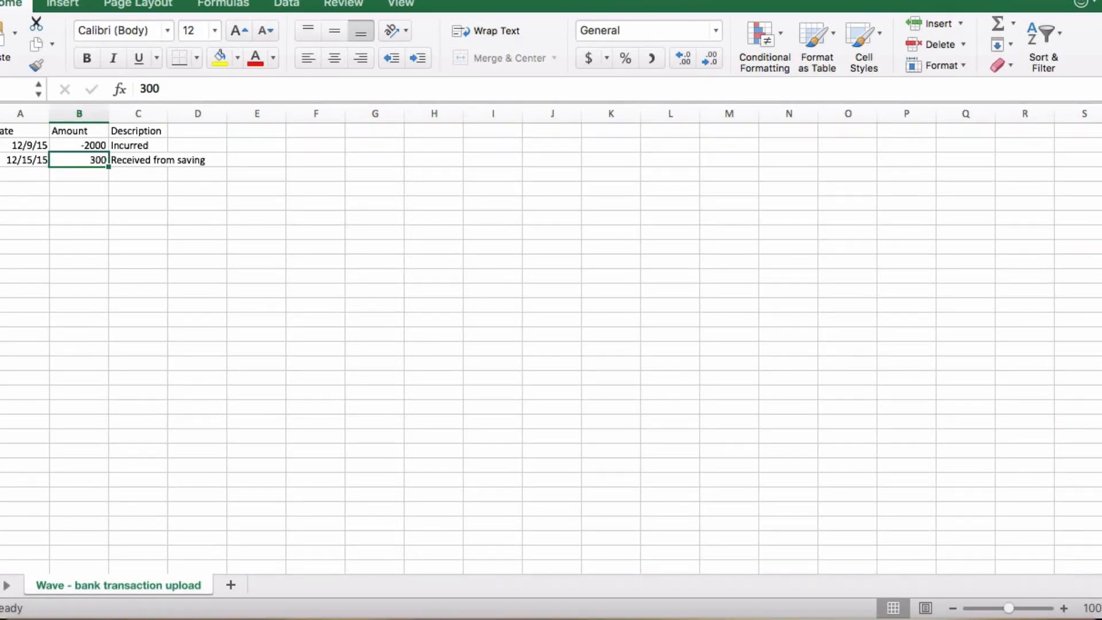
pyautogui.press('super+w')
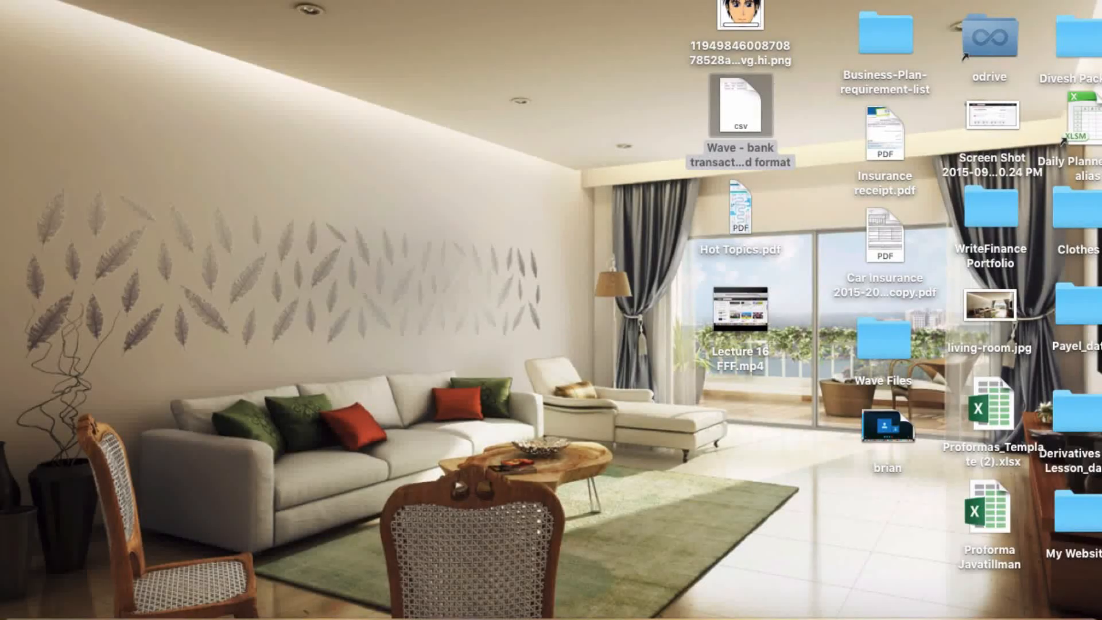
# Switch back to Chrome and choose the "Wave - bank transaction upload format" CSV file as the statement
pyautogui.click(163, 611)
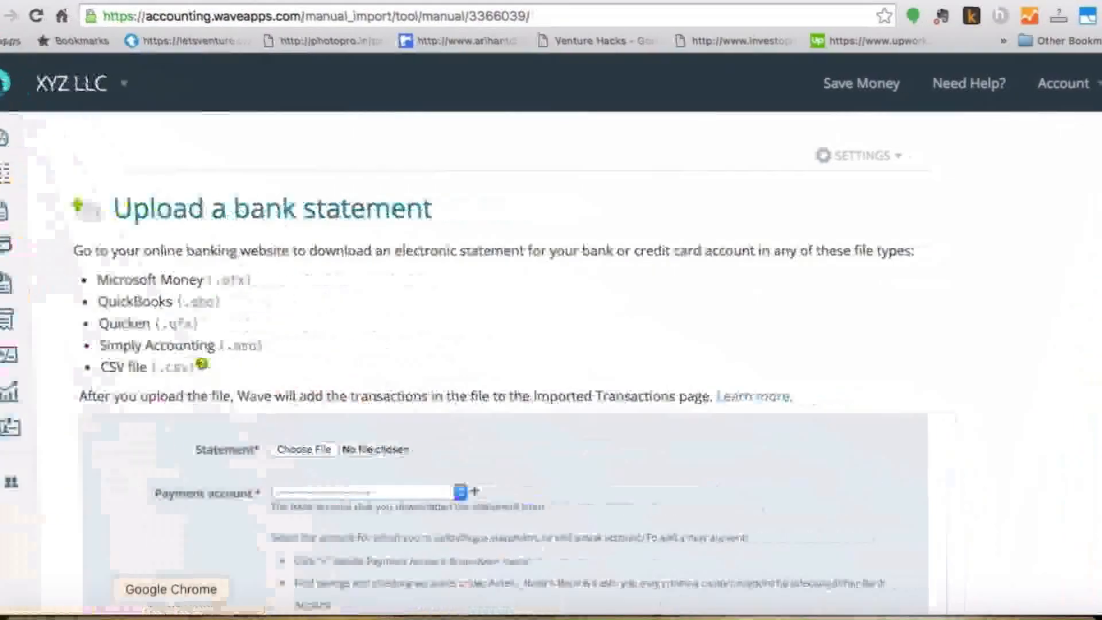
pyautogui.click(305, 445)
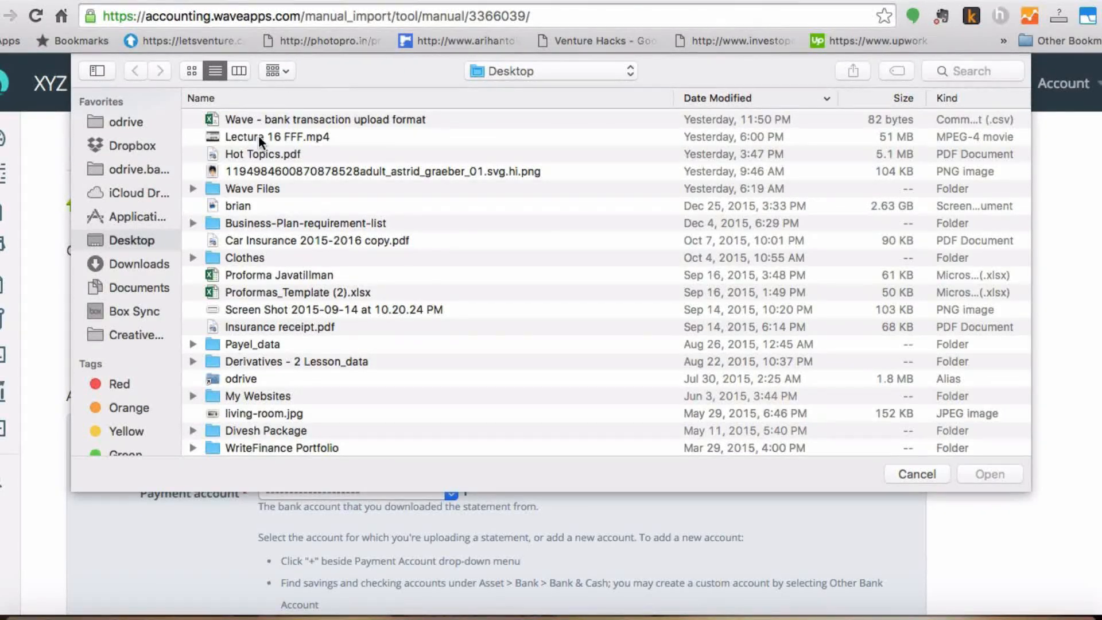
pyautogui.doubleClick(272, 119)
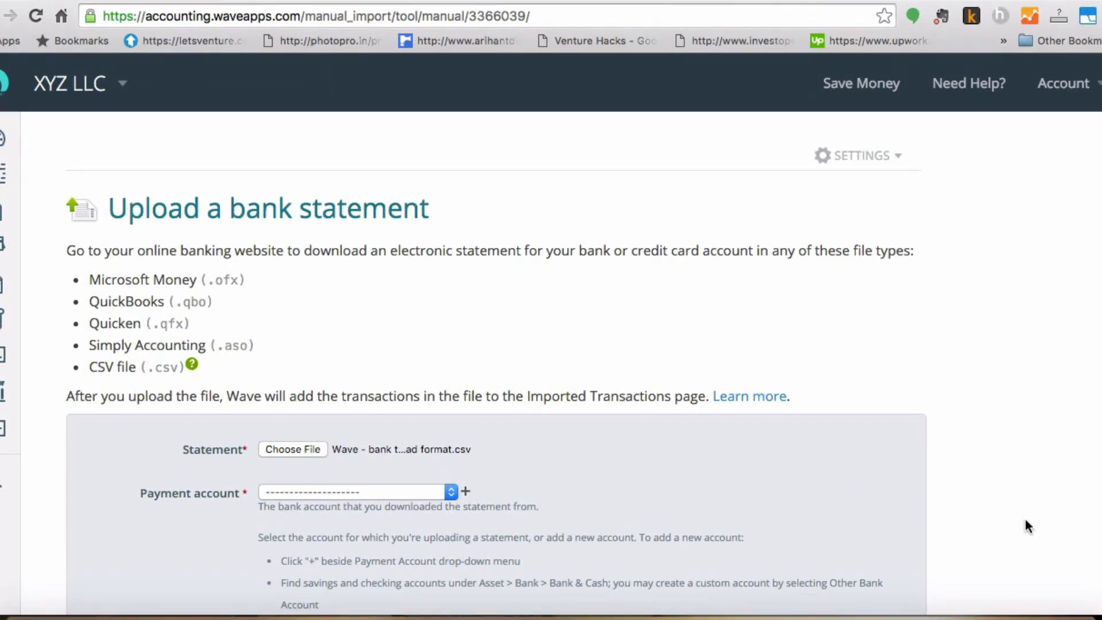
# Look through the payment accounts available for the statement upload without choosing one
pyautogui.scroll(-3, 1025, 527)
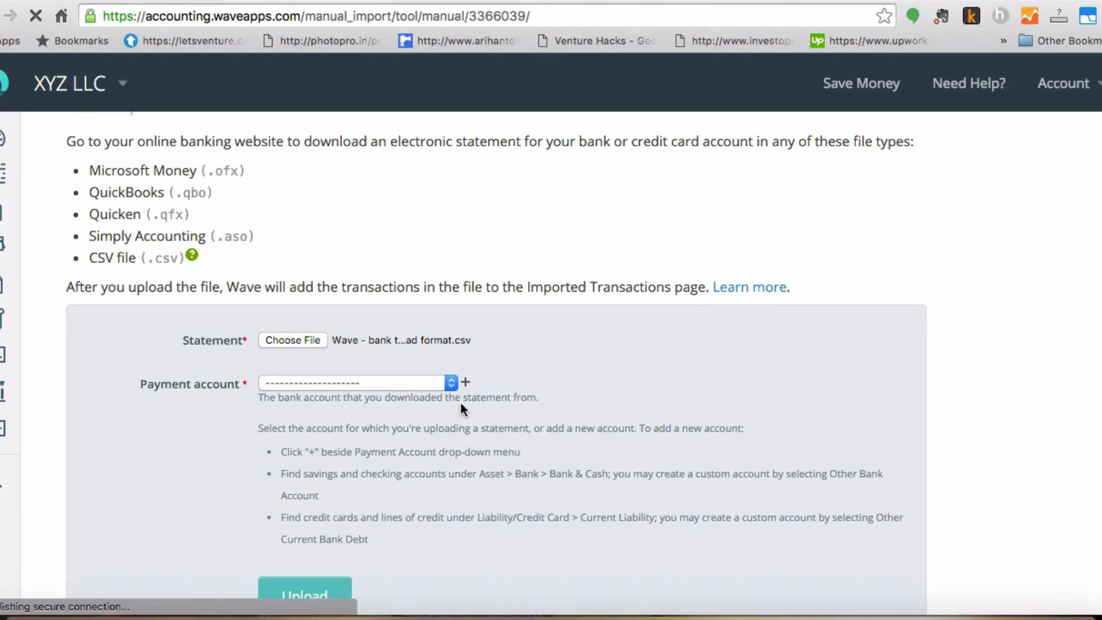
pyautogui.click(451, 381)
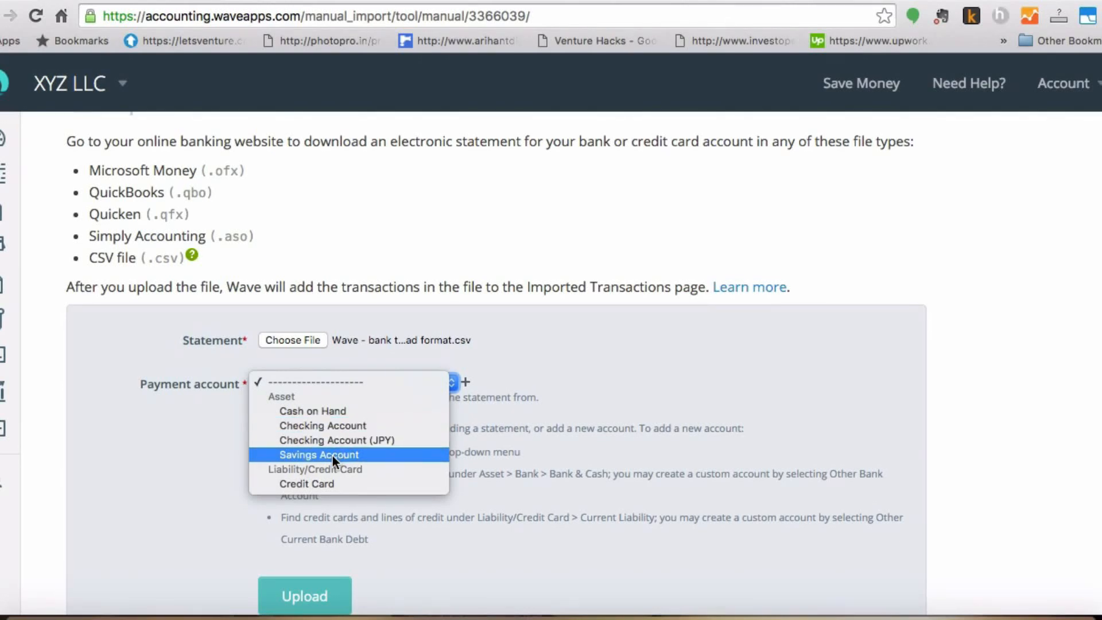
pyautogui.click(628, 382)
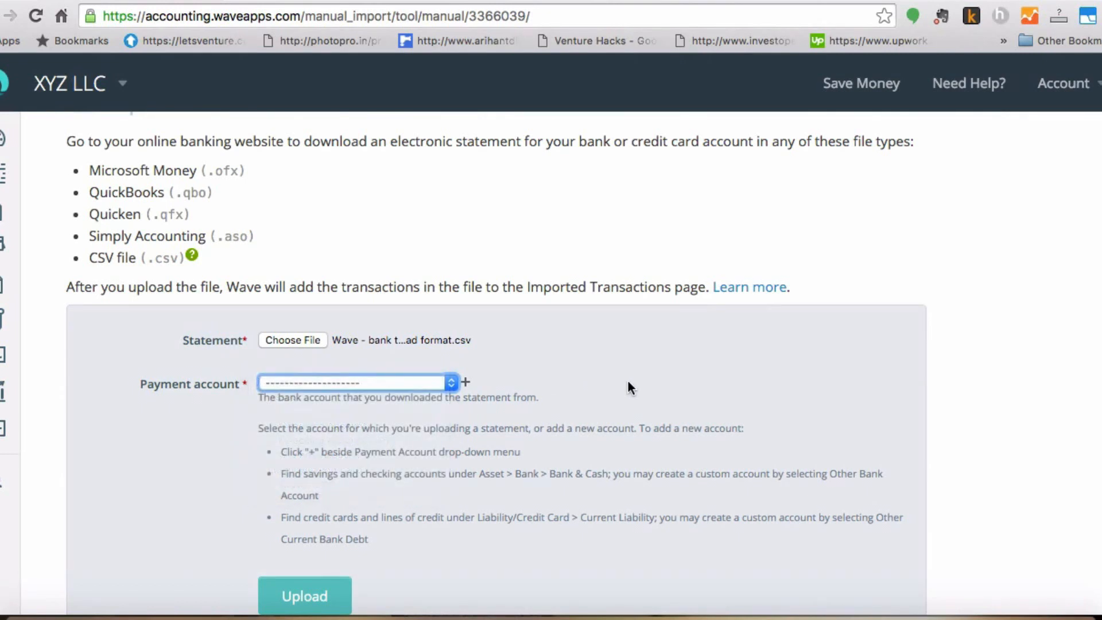
# Start a new payment account by searching for "checking" and choosing the Checking Account type under Bank & Cash
pyautogui.click(467, 384)
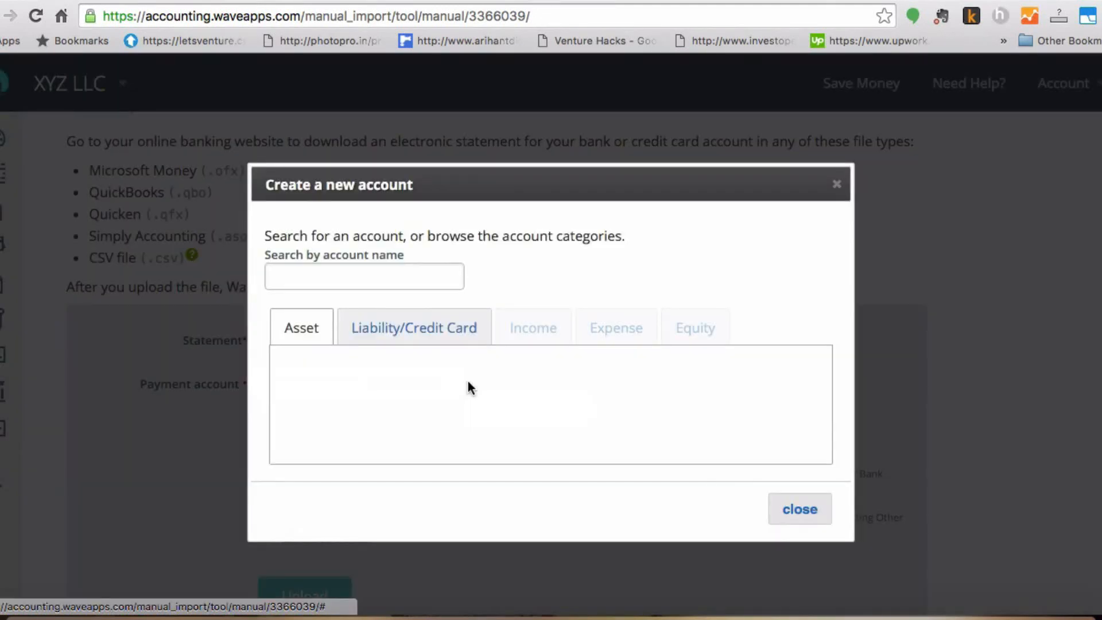
pyautogui.click(376, 281)
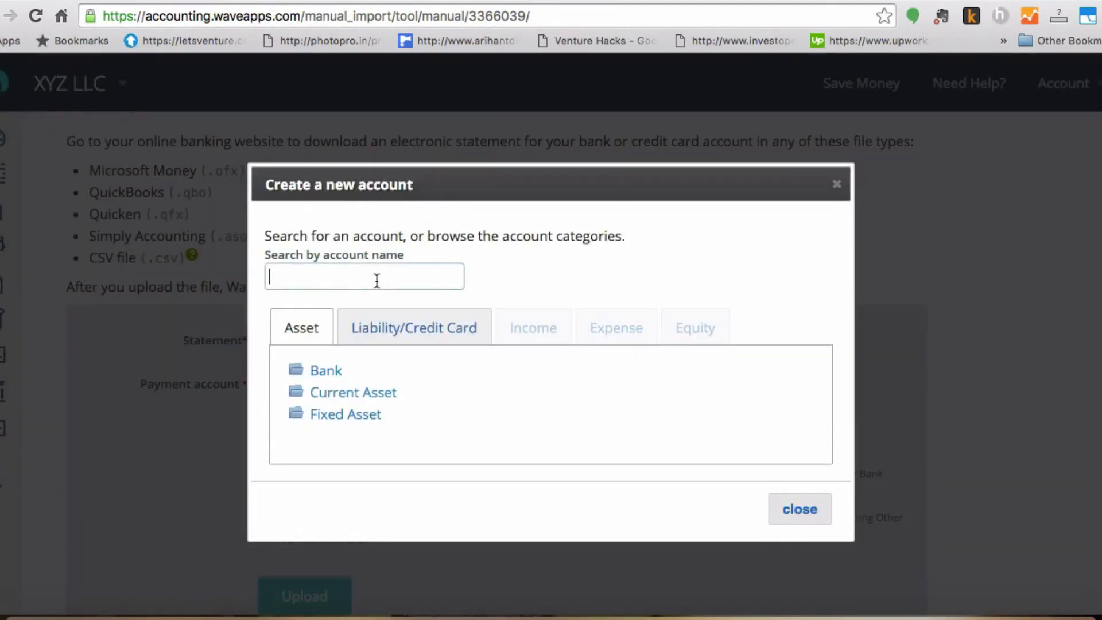
pyautogui.write('chec')
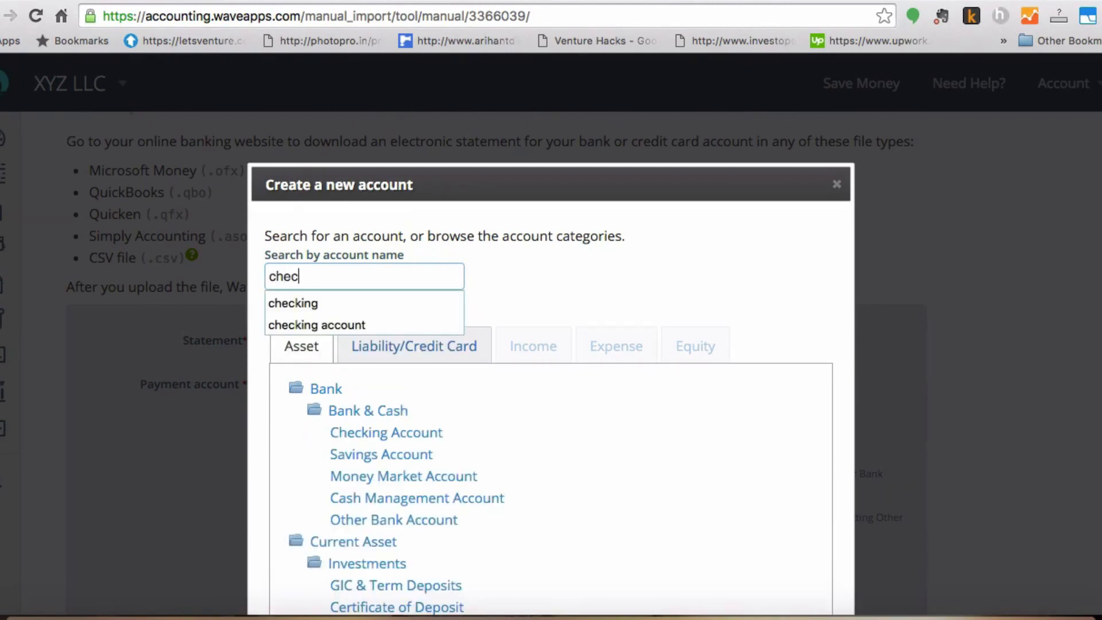
pyautogui.write('king')
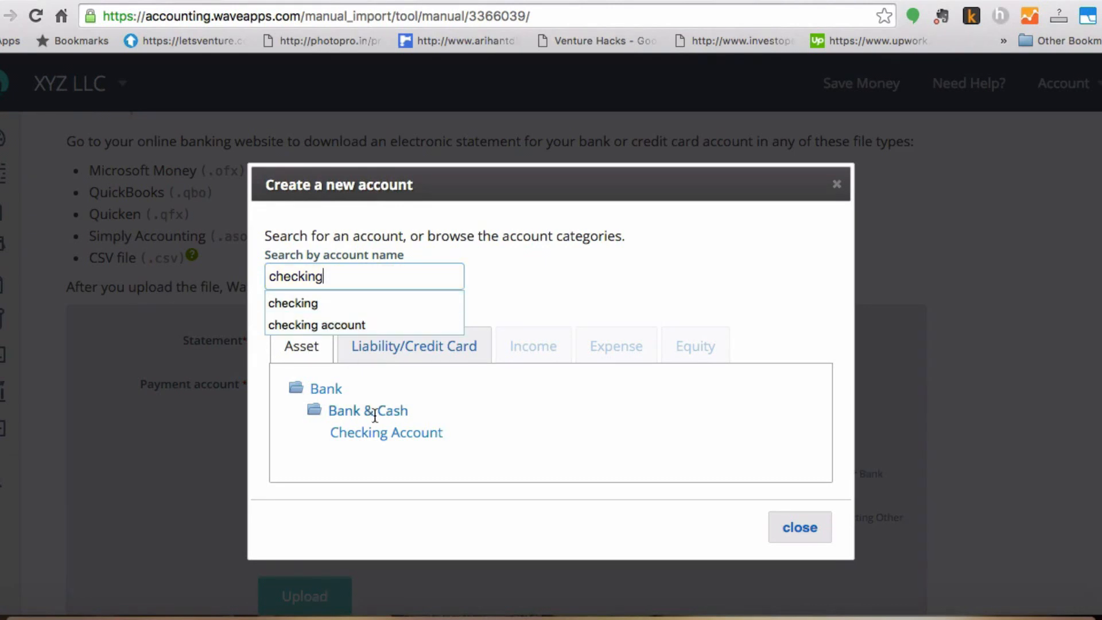
pyautogui.click(377, 437)
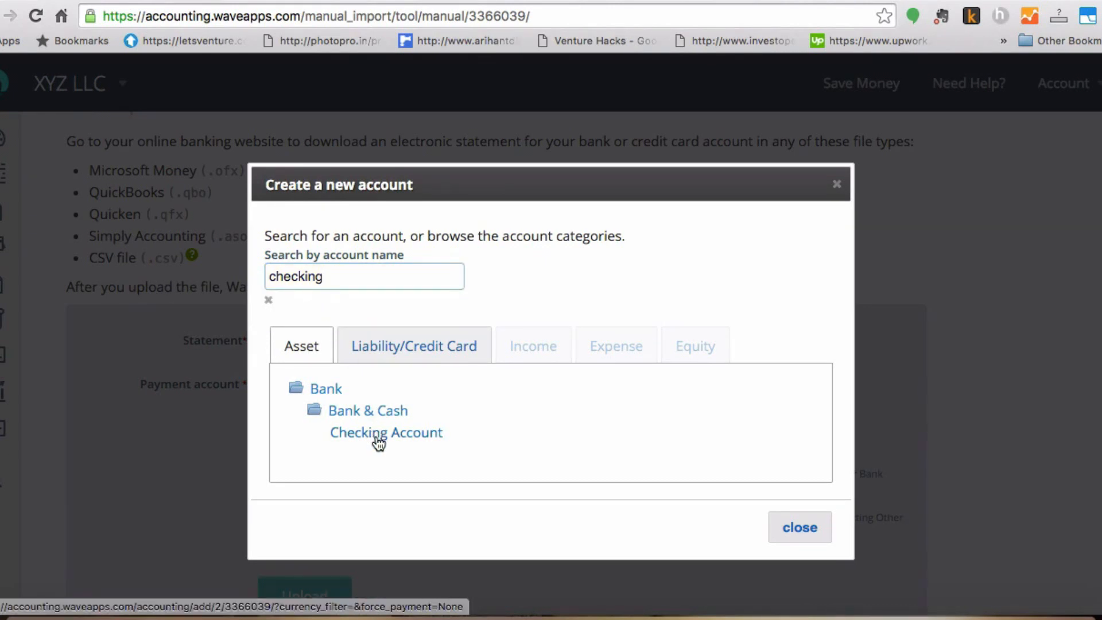
pyautogui.click(377, 437)
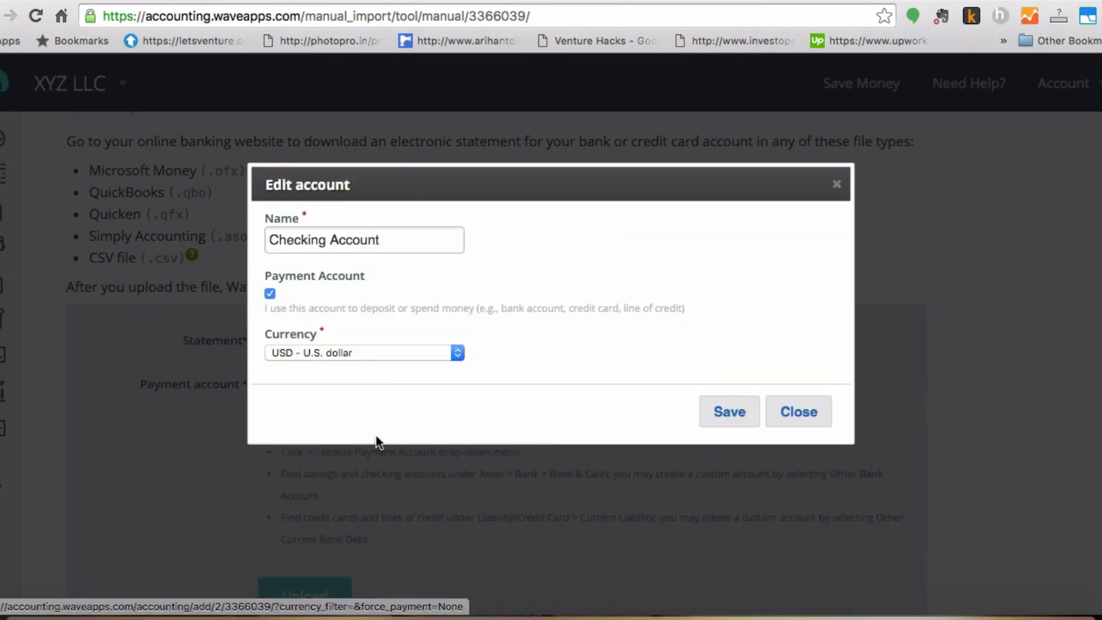
# Set the new Checking Account's currency to INR - Indian rupee and save the account
pyautogui.click(457, 353)
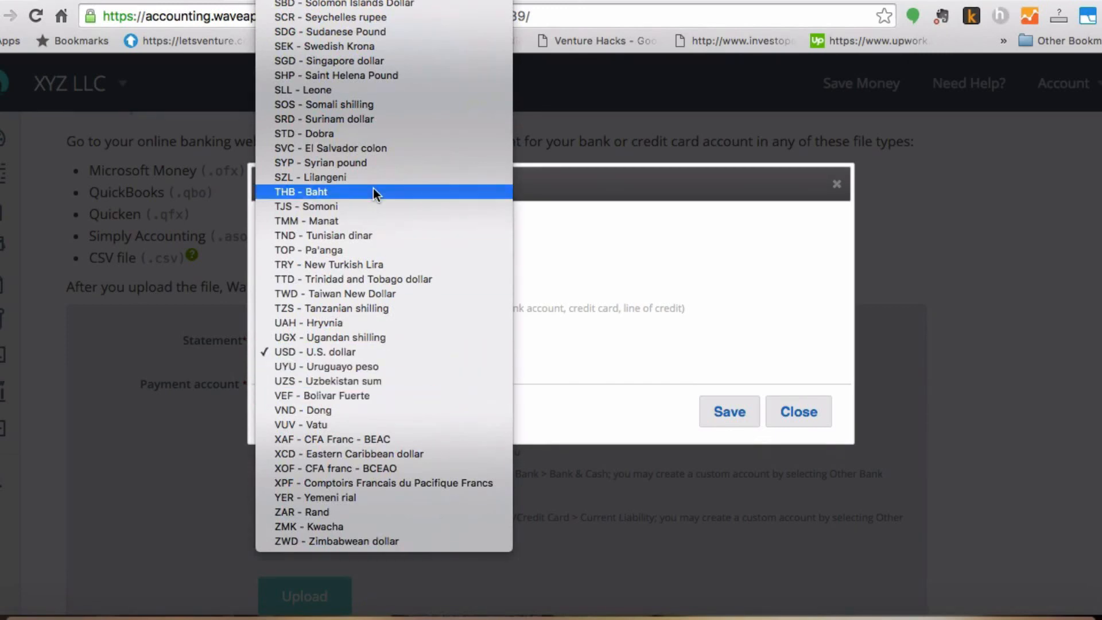
pyautogui.scroll(5, 383, 275)
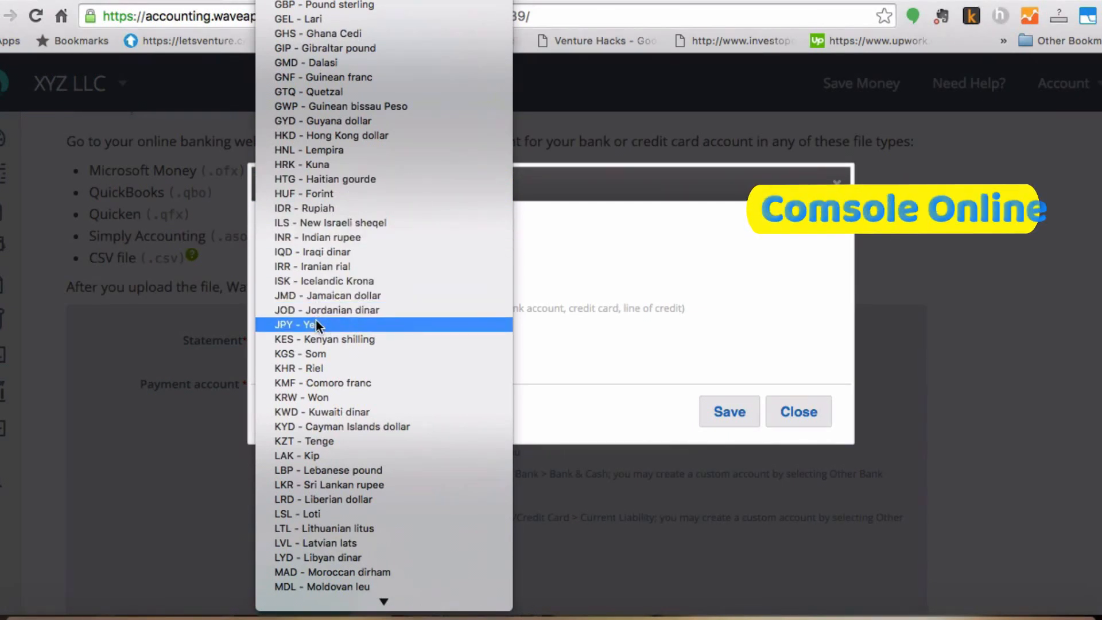
pyautogui.click(319, 238)
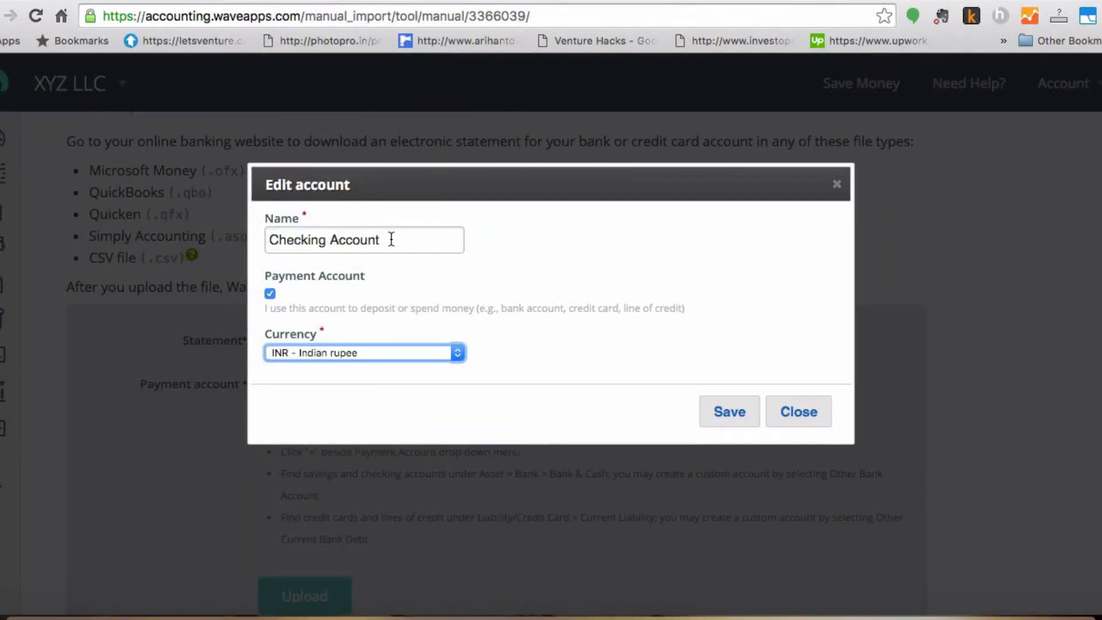
pyautogui.click(729, 413)
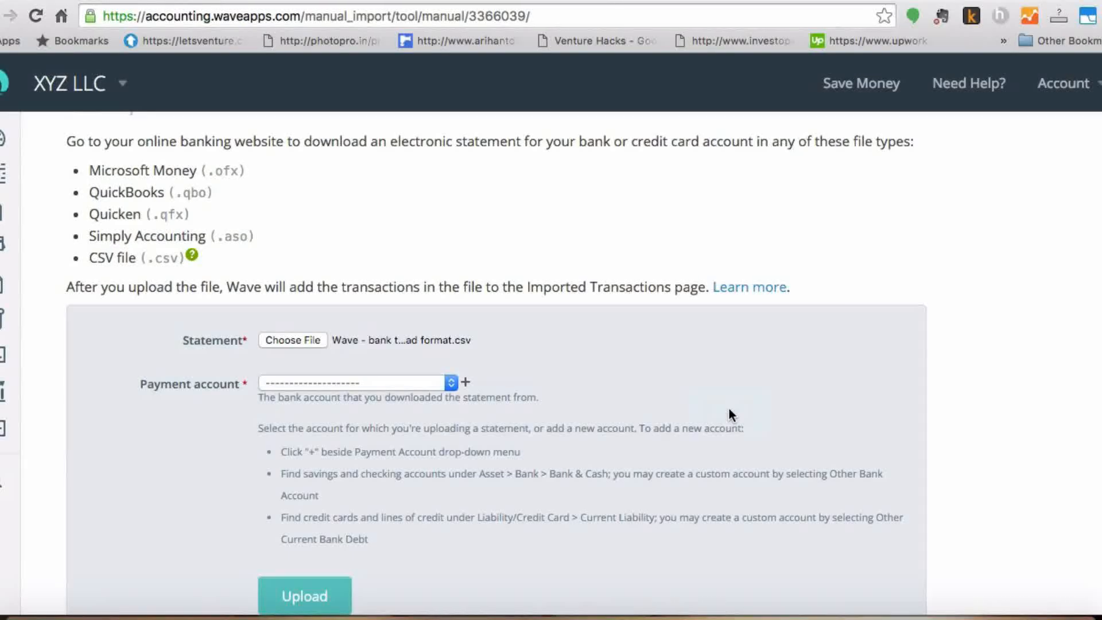
# Choose the plain Checking Account as the statement's payment account and upload the CSV file
pyautogui.click(456, 380)
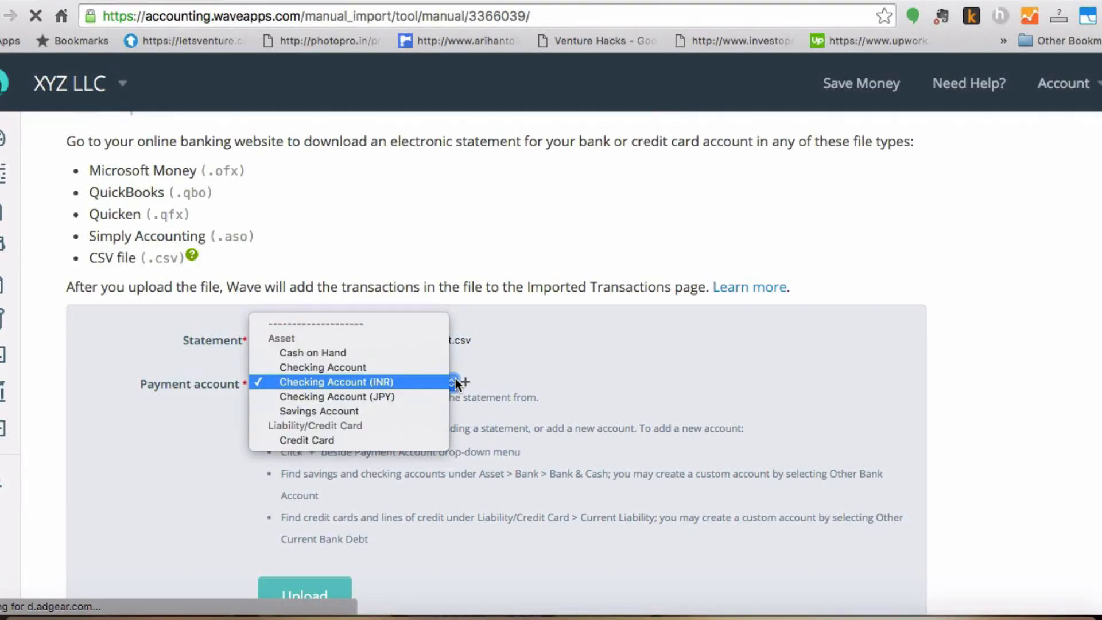
pyautogui.click(374, 367)
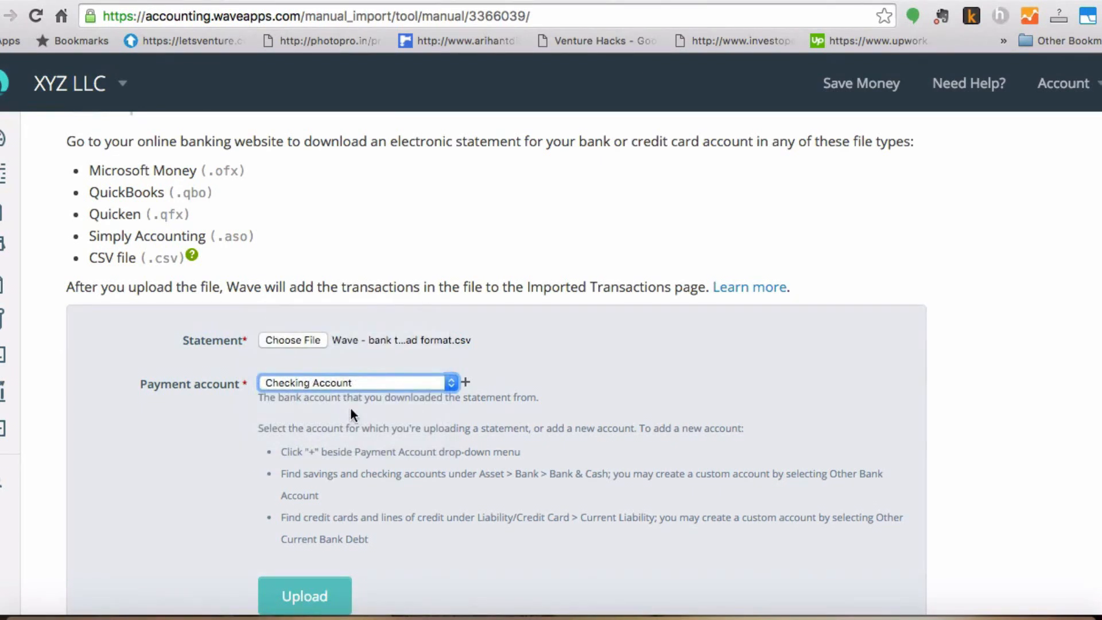
pyautogui.click(325, 597)
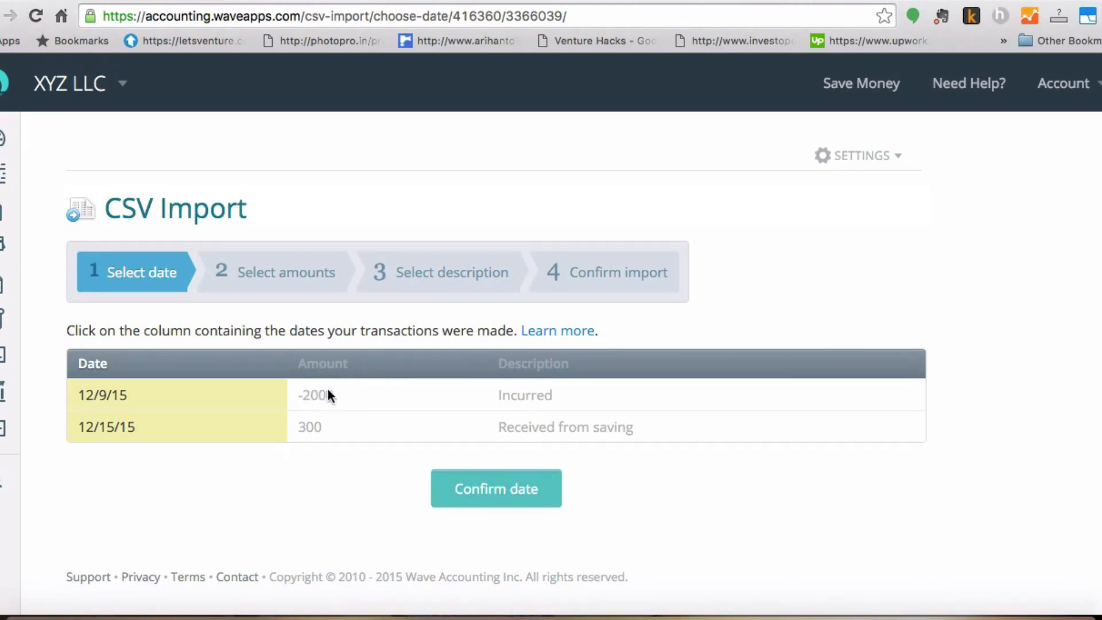
# Confirm the Date, Amount and Description columns of the CSV import and upload the statement
pyautogui.click(519, 500)
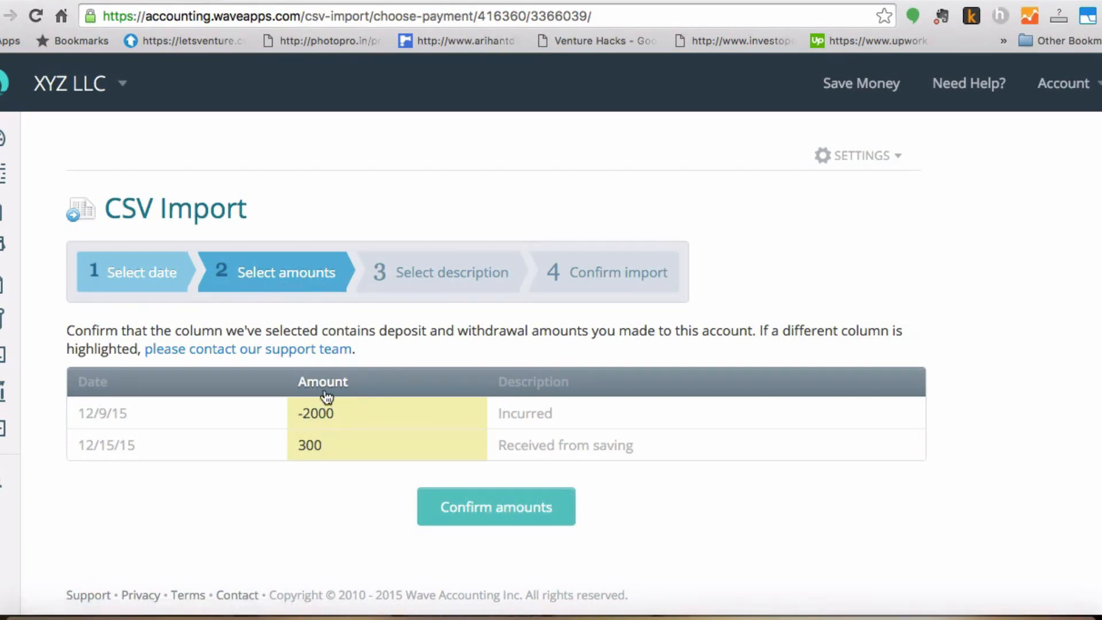
pyautogui.click(512, 510)
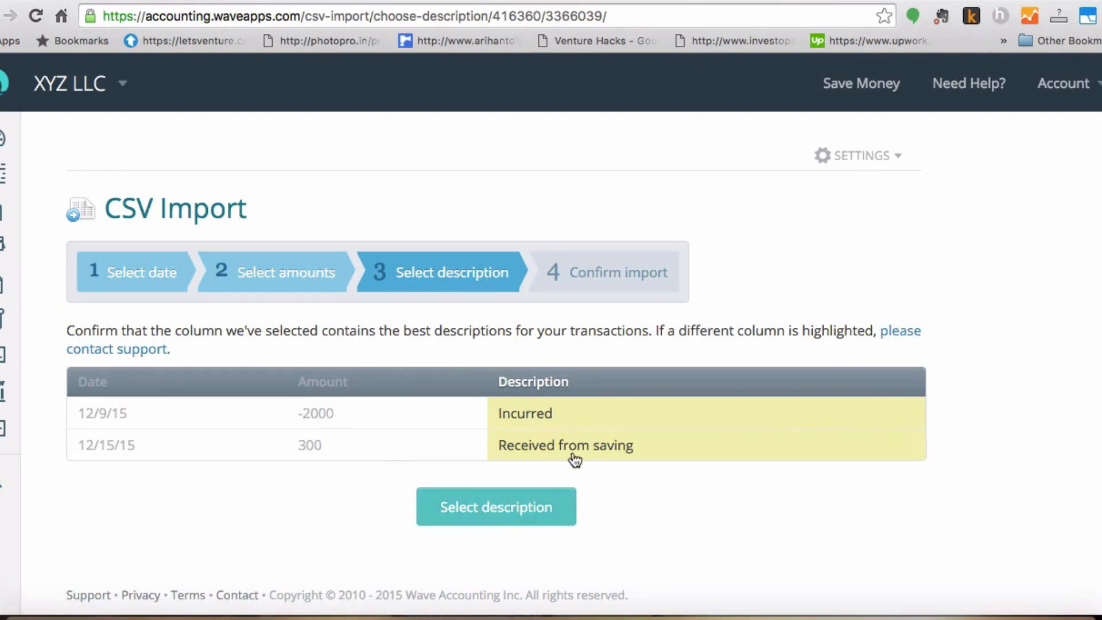
pyautogui.click(504, 508)
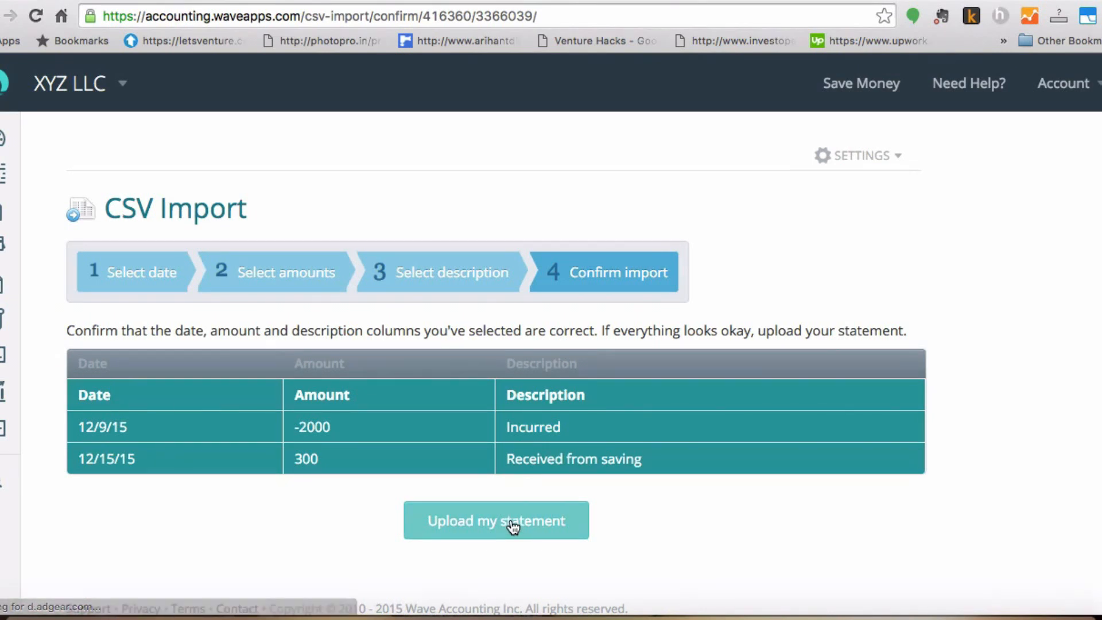
pyautogui.click(512, 527)
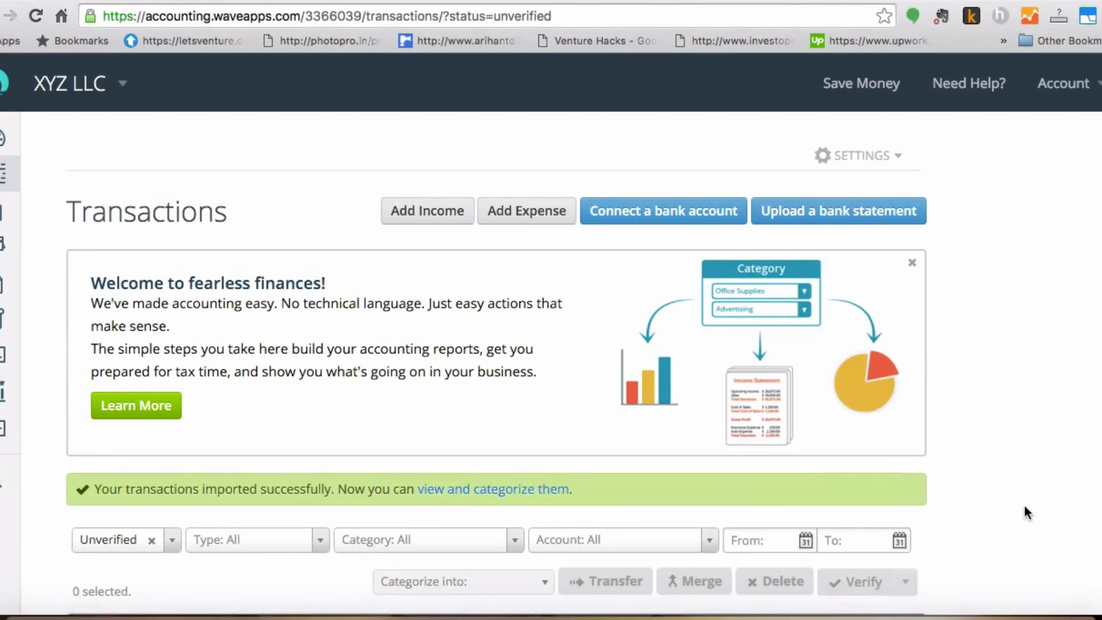
# Examine the dates, amounts, categories and accounts of the unverified transactions throughout the list
pyautogui.scroll(-3, 1023, 503)
pyautogui.scroll(-10, 1023, 502)
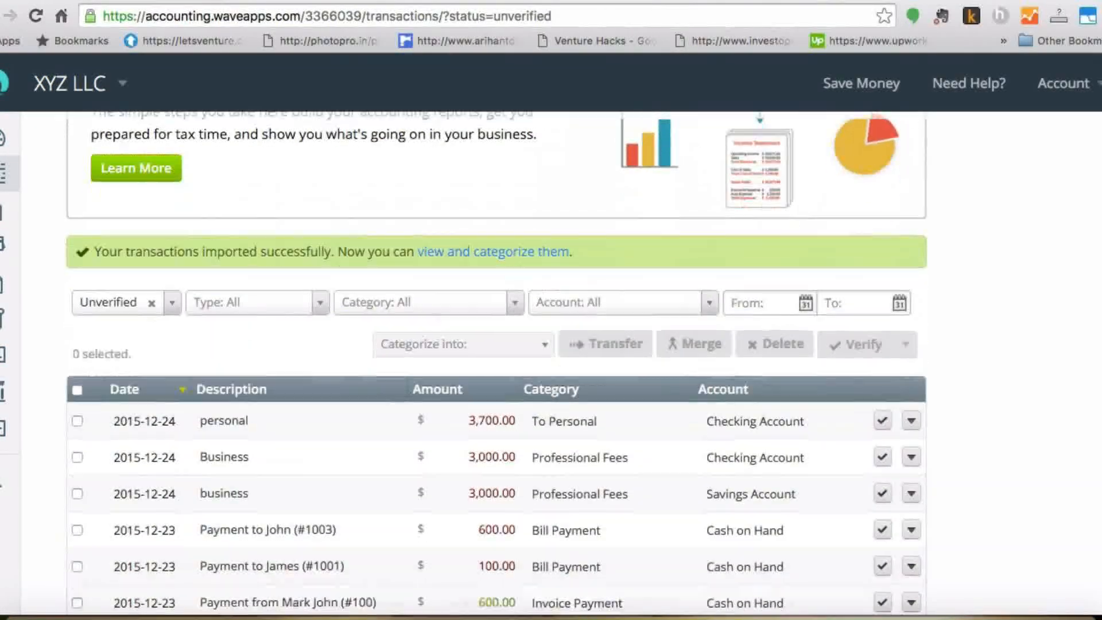
pyautogui.scroll(-3, 496, 364)
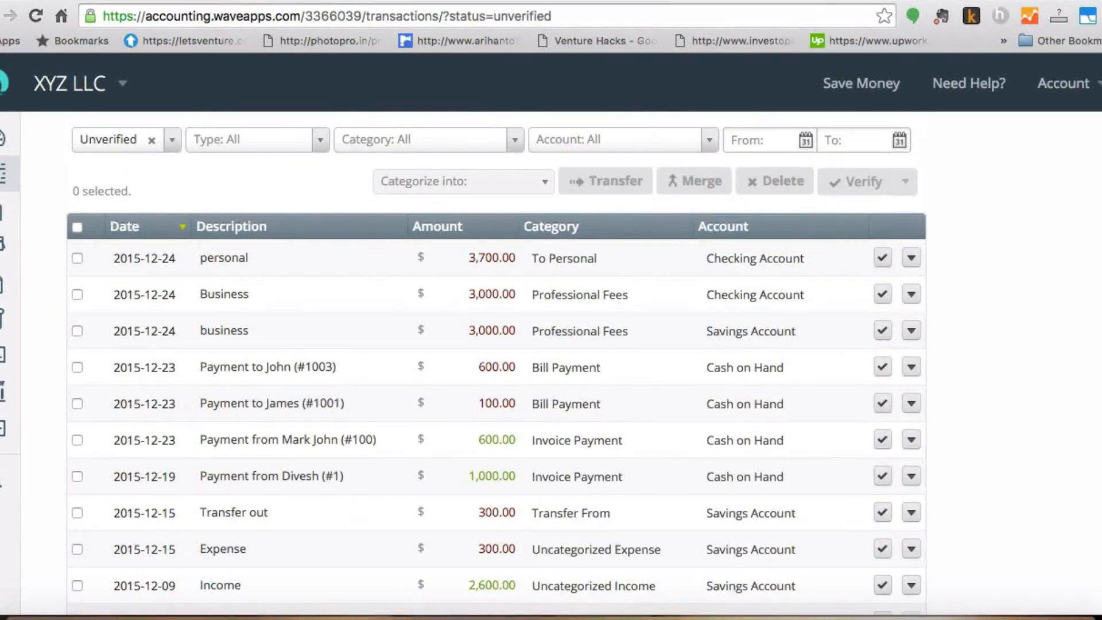
pyautogui.scroll(-4, 261, 410)
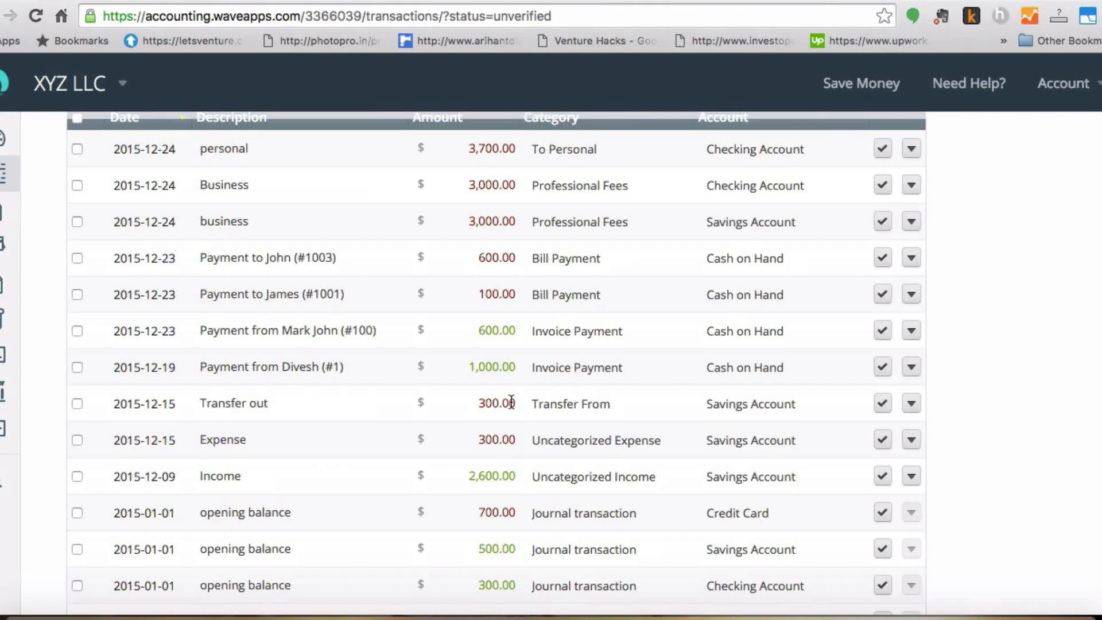
pyautogui.scroll(-1, 497, 362)
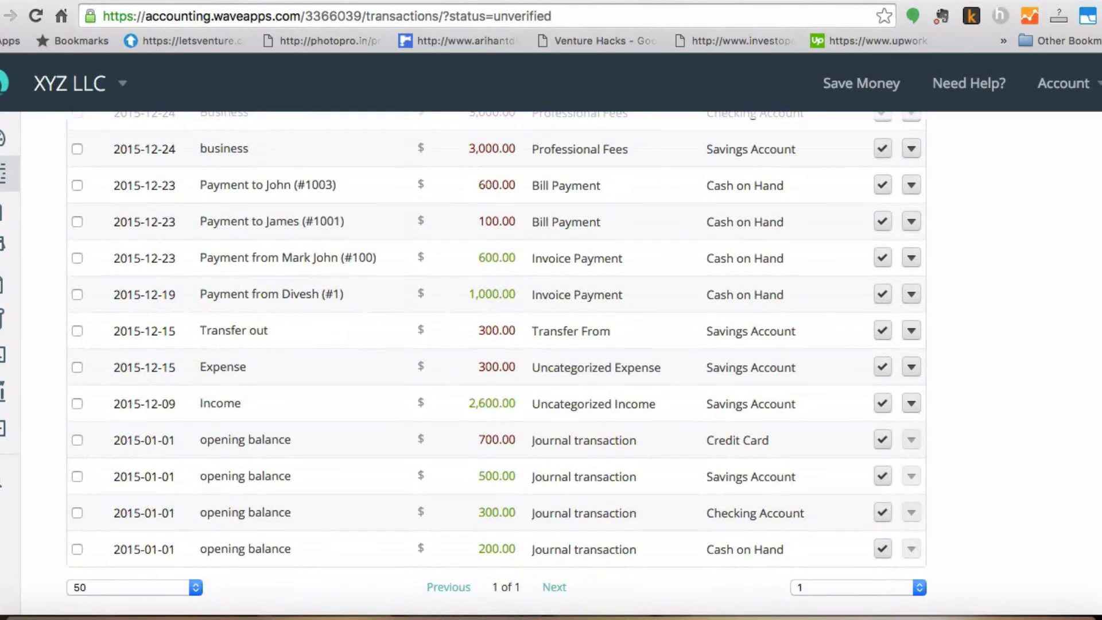
pyautogui.scroll(3, 505, 447)
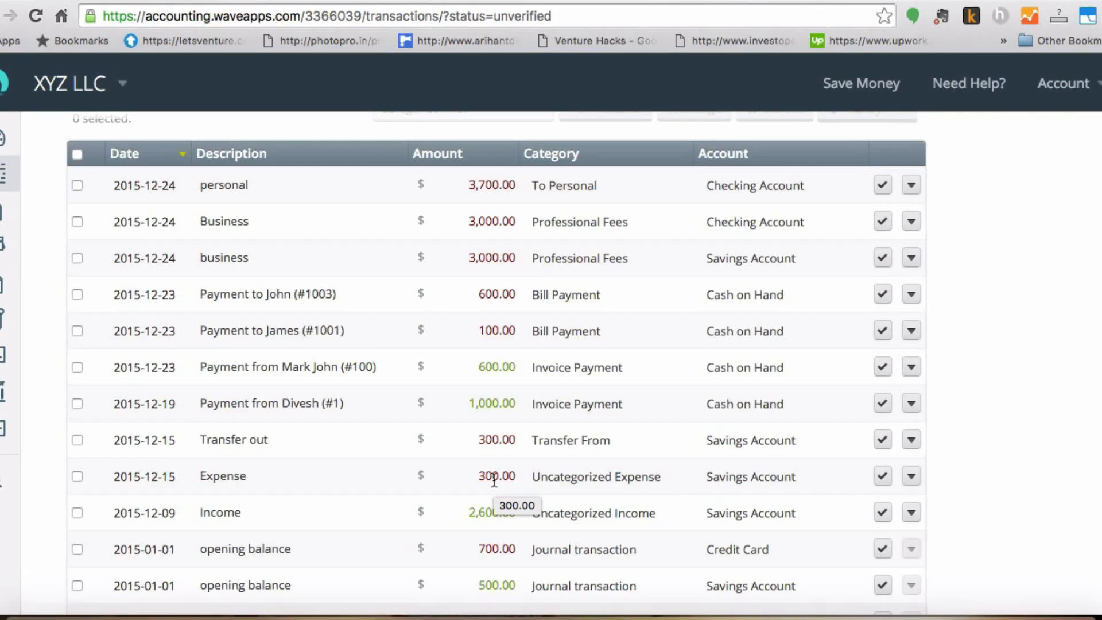
pyautogui.scroll(2, 1056, 291)
pyautogui.scroll(-2, 497, 364)
pyautogui.scroll(4, 497, 363)
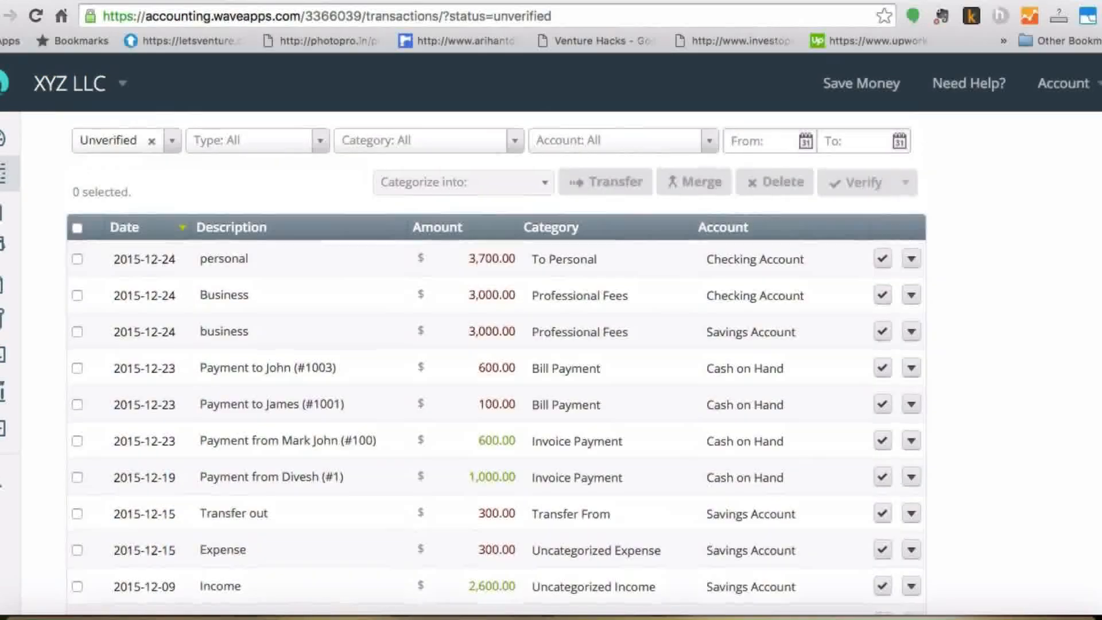
pyautogui.scroll(-2, 496, 363)
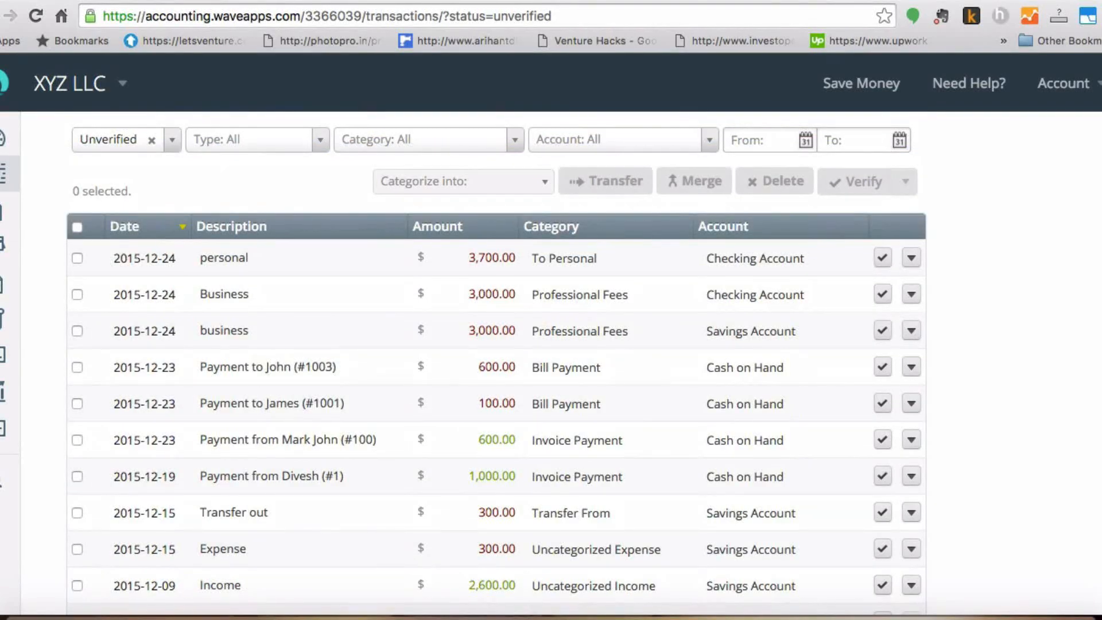
pyautogui.scroll(-7, 496, 363)
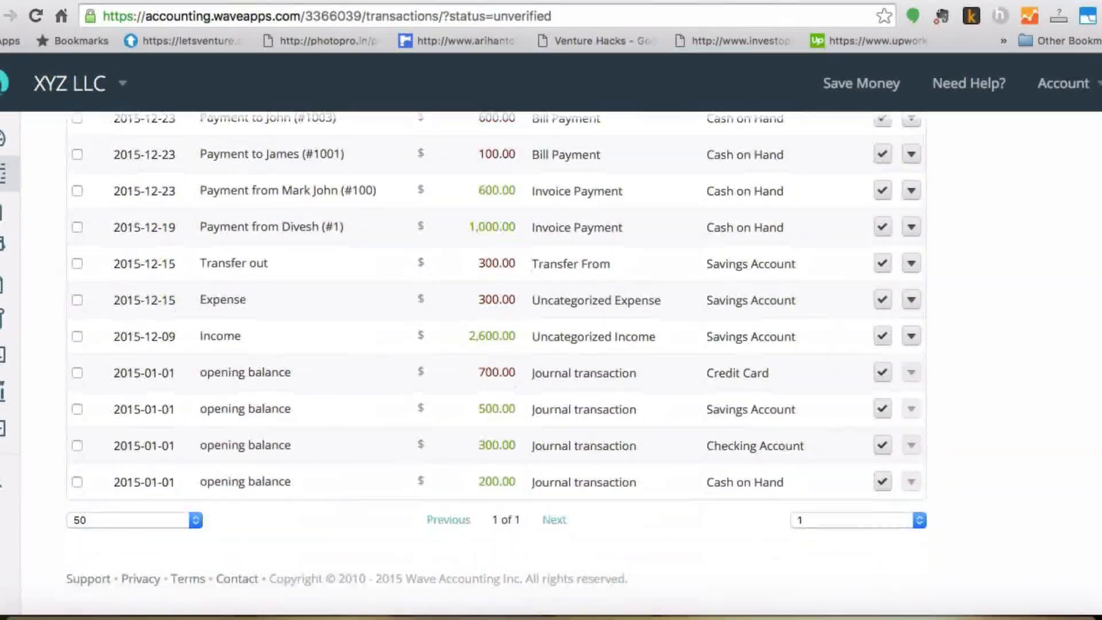
pyautogui.scroll(7, 496, 363)
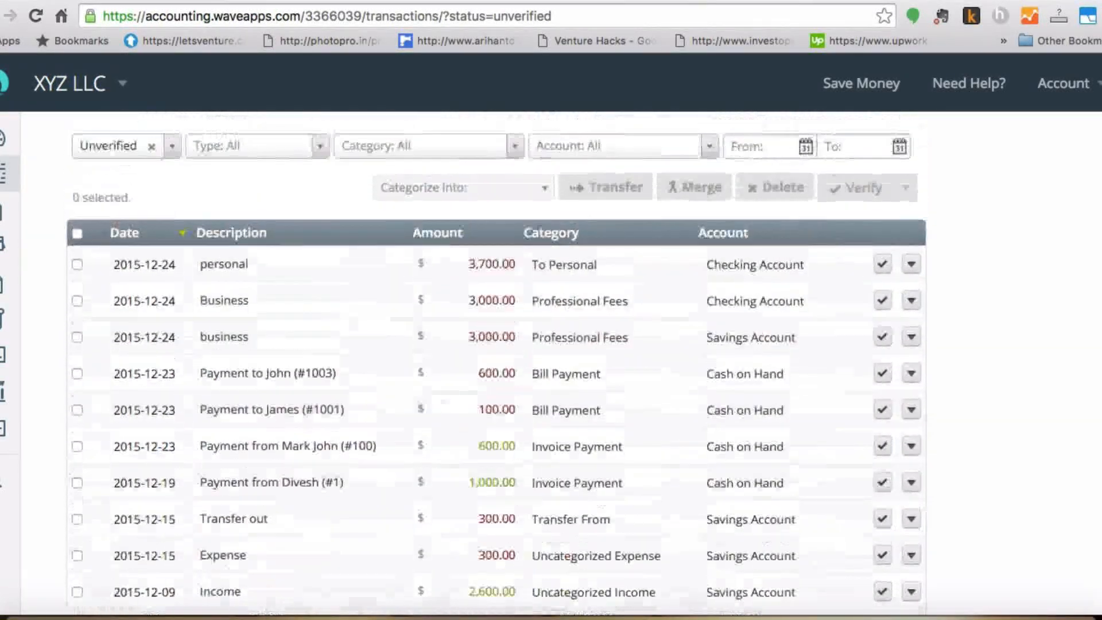
pyautogui.scroll(10, 496, 363)
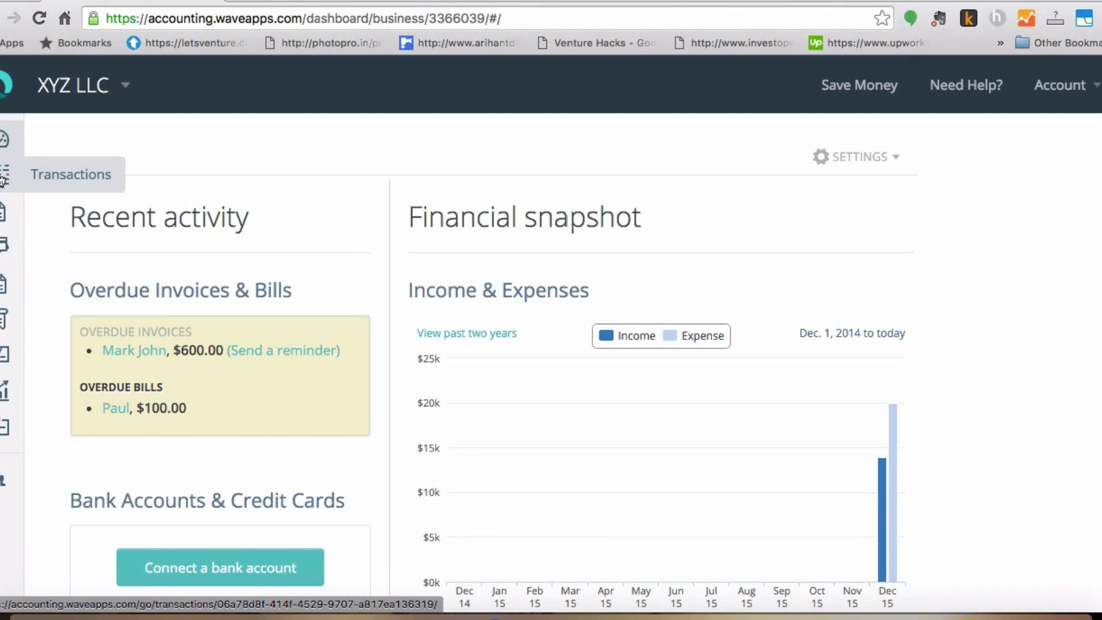
# On the Transactions page, mark the 5,600.00 entries of 2015-12-26 (Checking Account) and 2015-12-25 (Savings Account) as a transfer
pyautogui.click(5, 174)
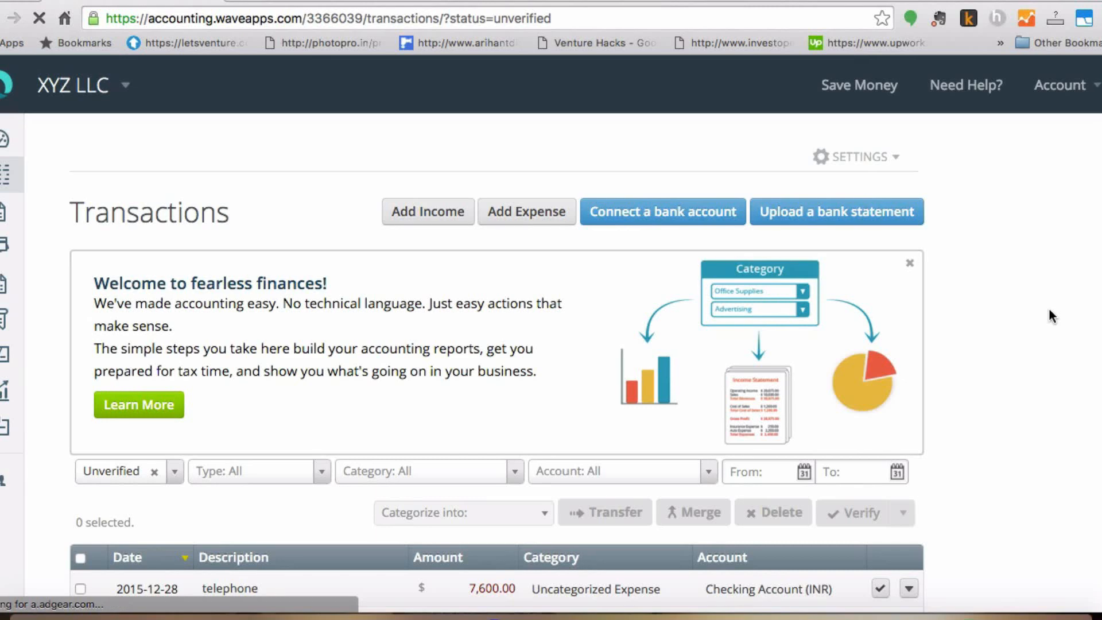
pyautogui.scroll(-3, 1048, 308)
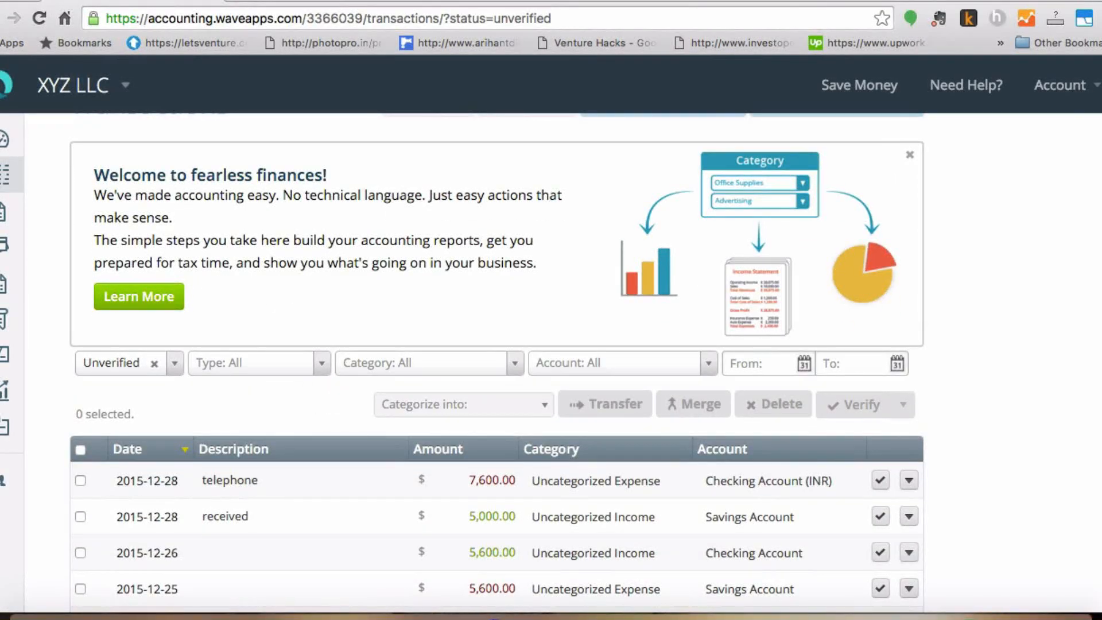
pyautogui.scroll(-3, 497, 362)
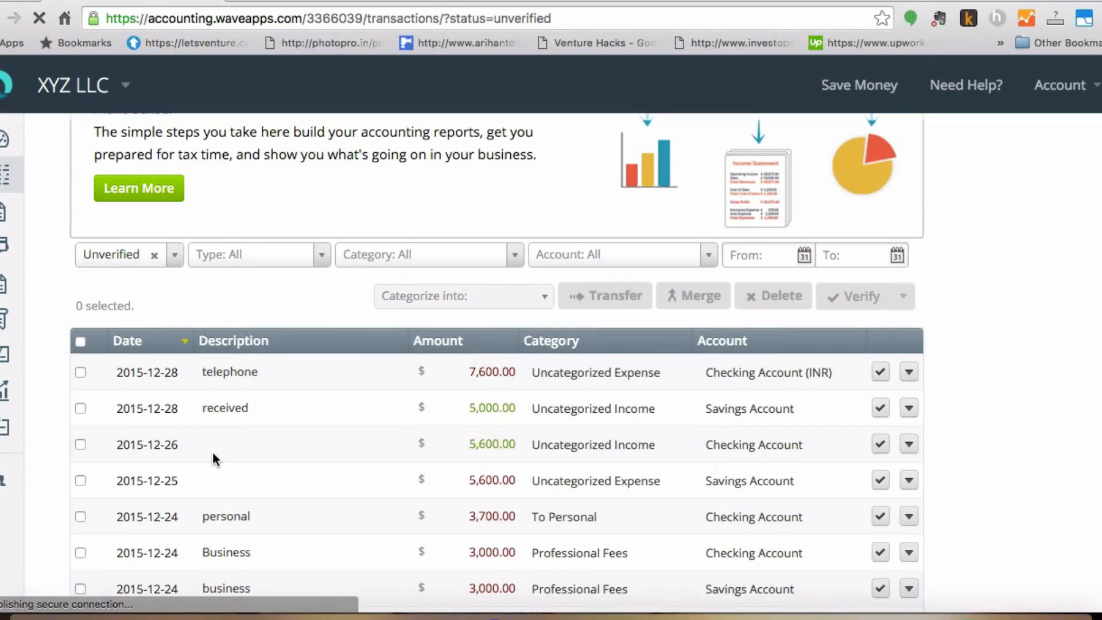
pyautogui.click(80, 446)
pyautogui.click(81, 480)
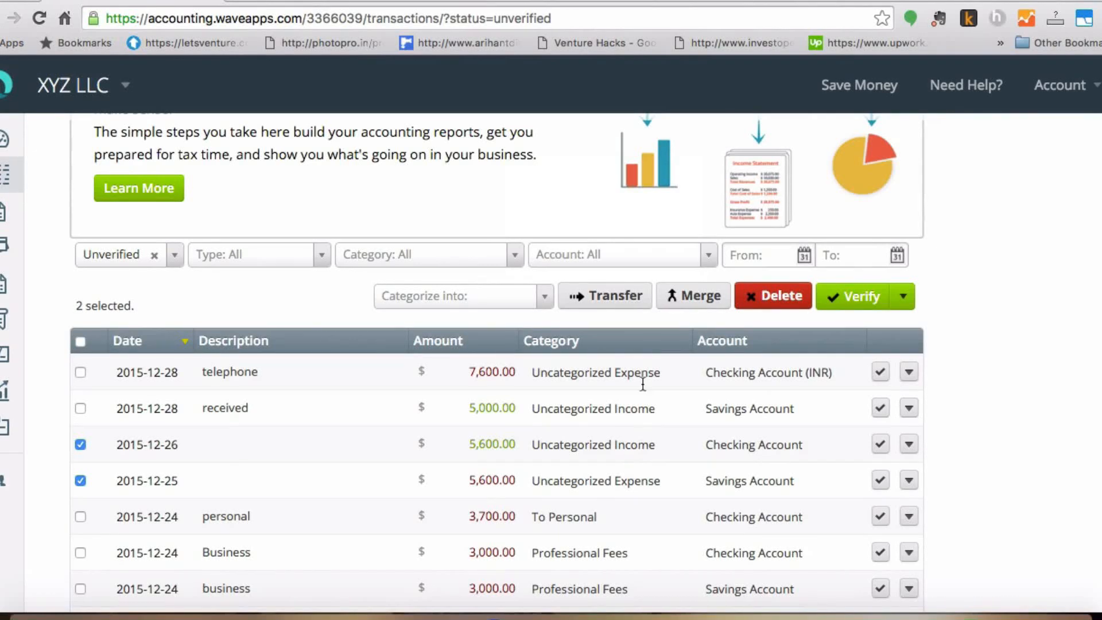
pyautogui.click(586, 296)
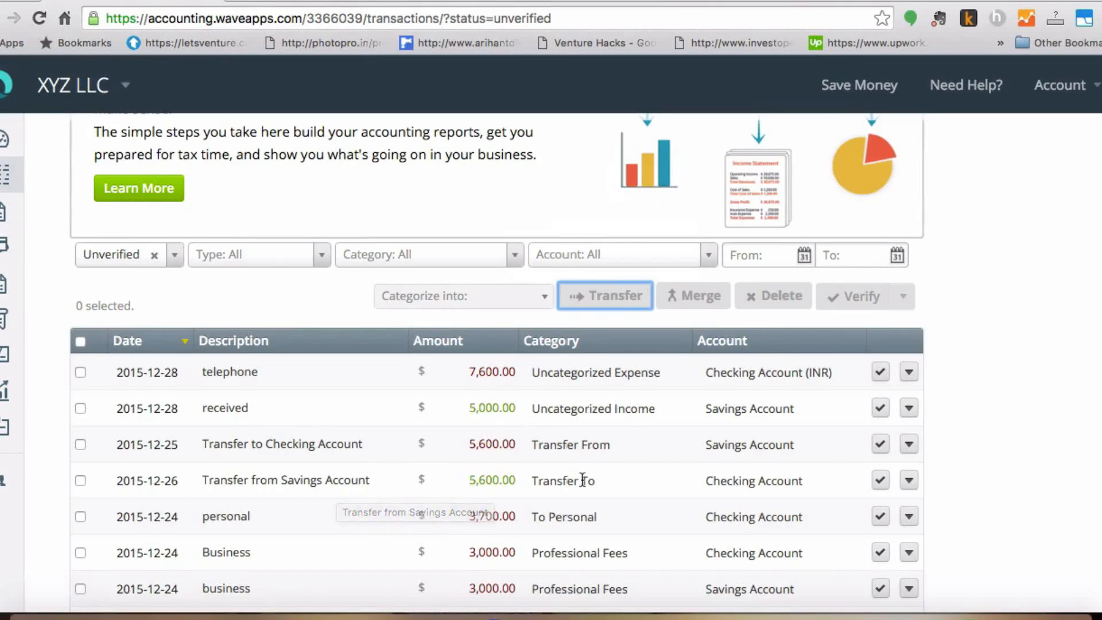
# Check the categories of the two 5,600.00 transfer entries between the Savings Account and the Checking Account
pyautogui.click(586, 449)
pyautogui.click(578, 481)
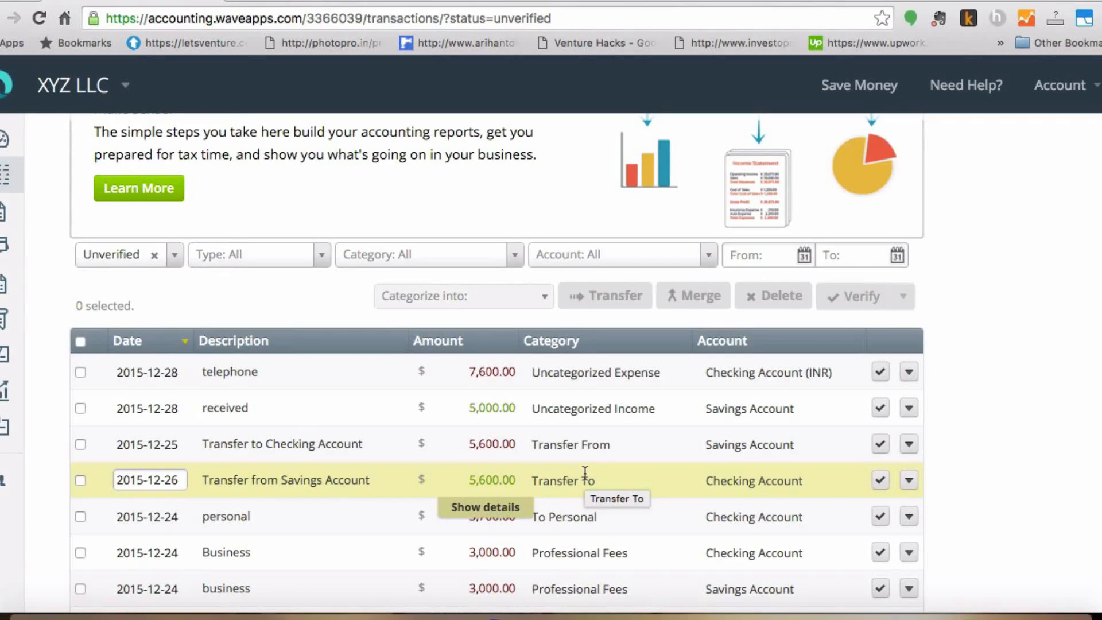
pyautogui.press('super+r')
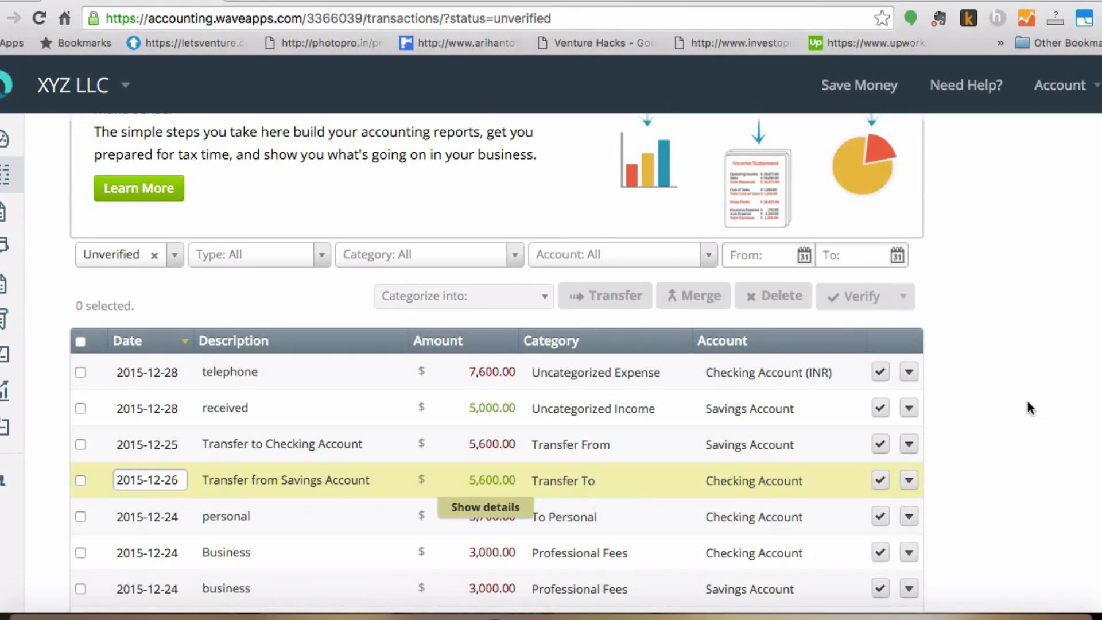
pyautogui.scroll(1, 1027, 407)
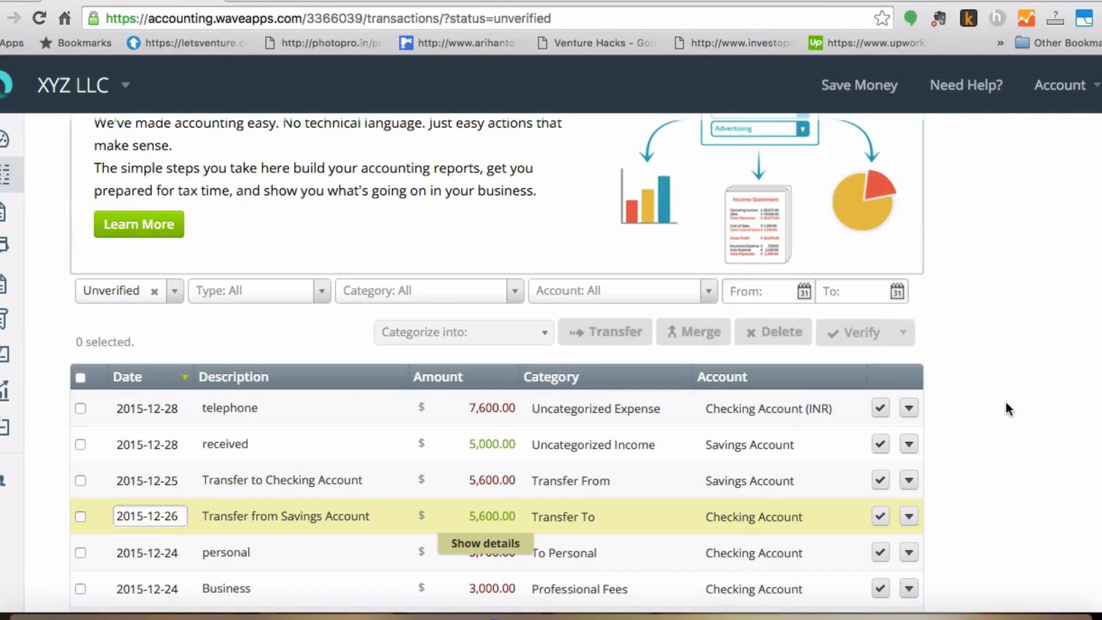
# Add a new blank income entry and a new blank expense entry to the transactions list
pyautogui.scroll(3, 1005, 404)
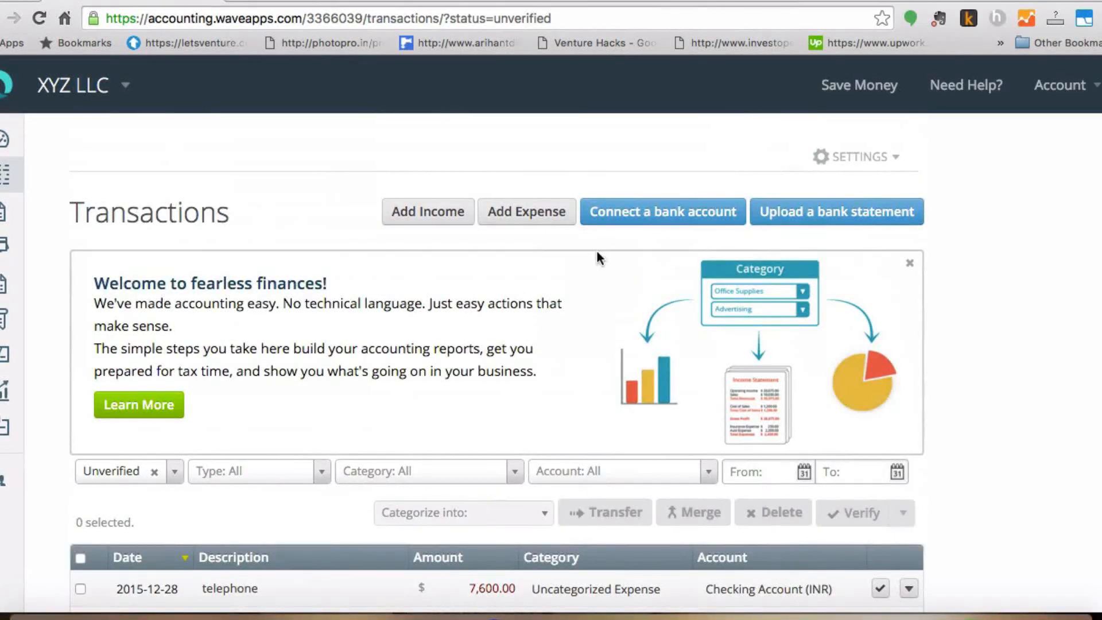
pyautogui.click(413, 213)
pyautogui.click(538, 215)
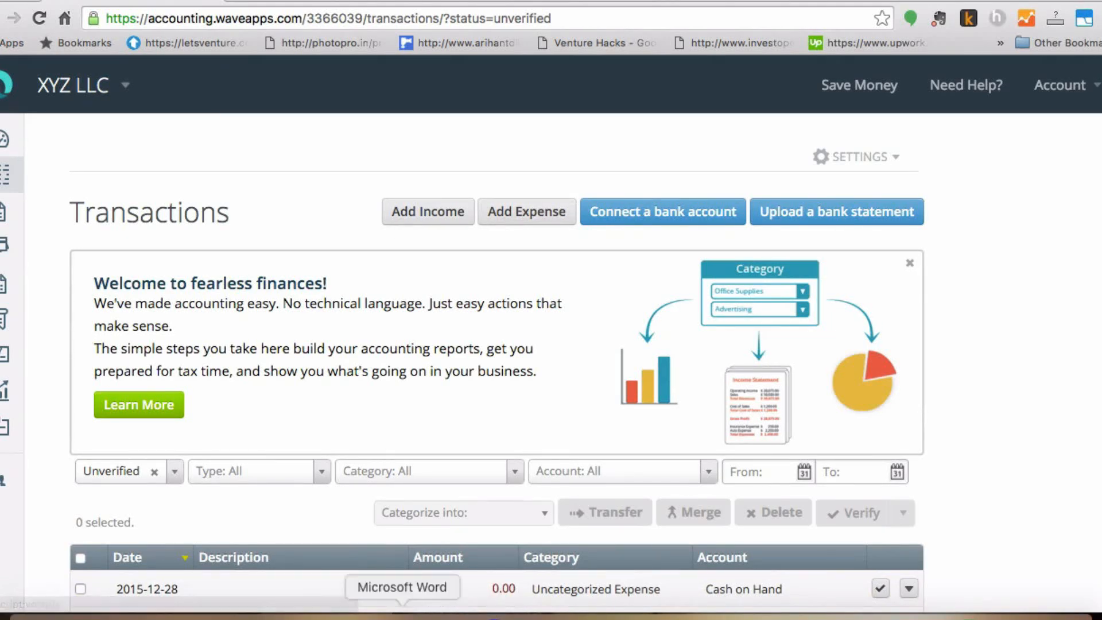
pyautogui.scroll(-2, 1053, 532)
pyautogui.scroll(-5, 1053, 533)
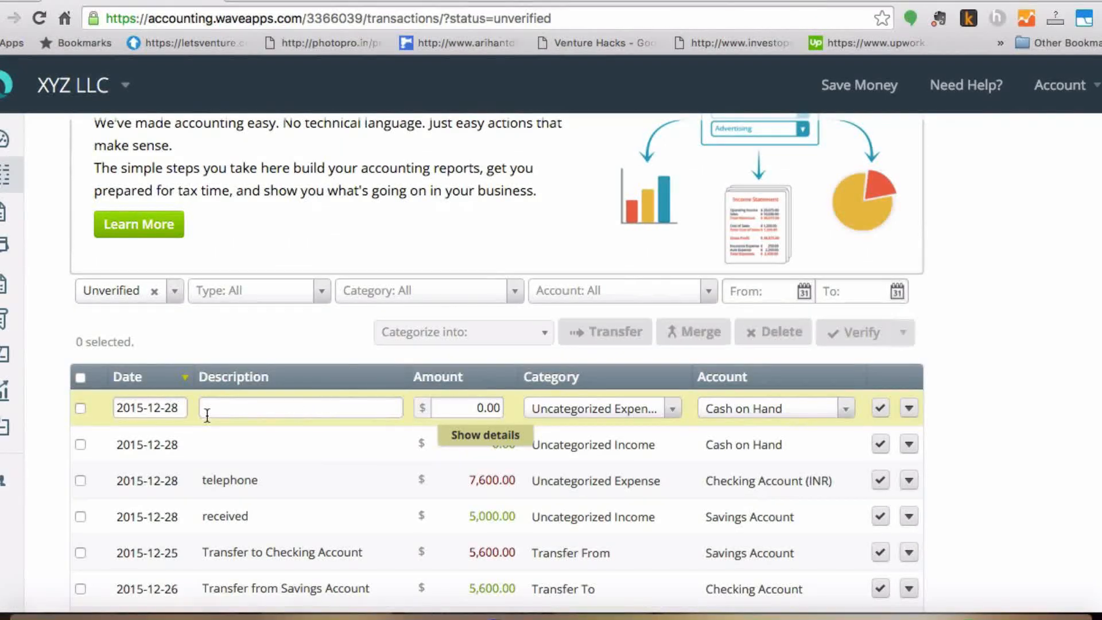
# Set the new uncategorized expense's account to Checking Account and its amount to 6000
pyautogui.click(178, 410)
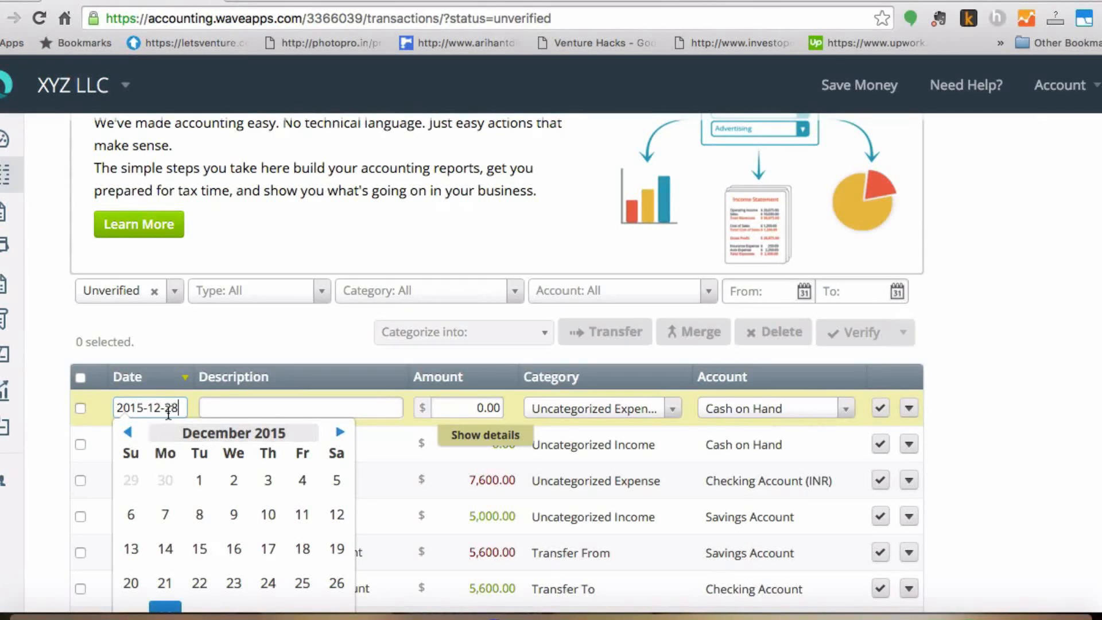
pyautogui.click(262, 408)
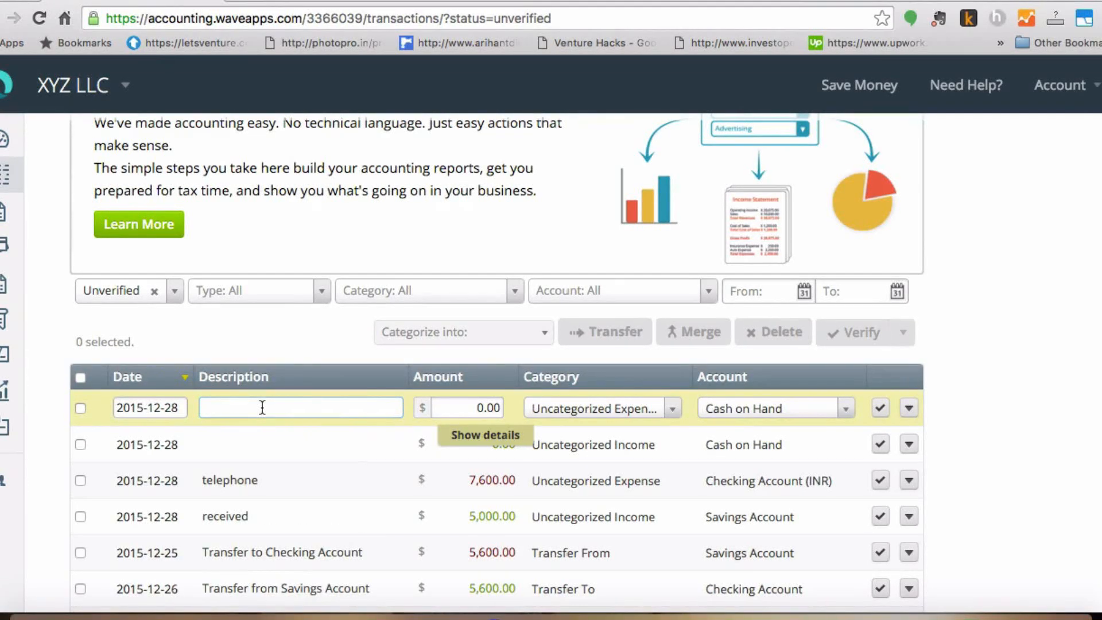
pyautogui.click(671, 409)
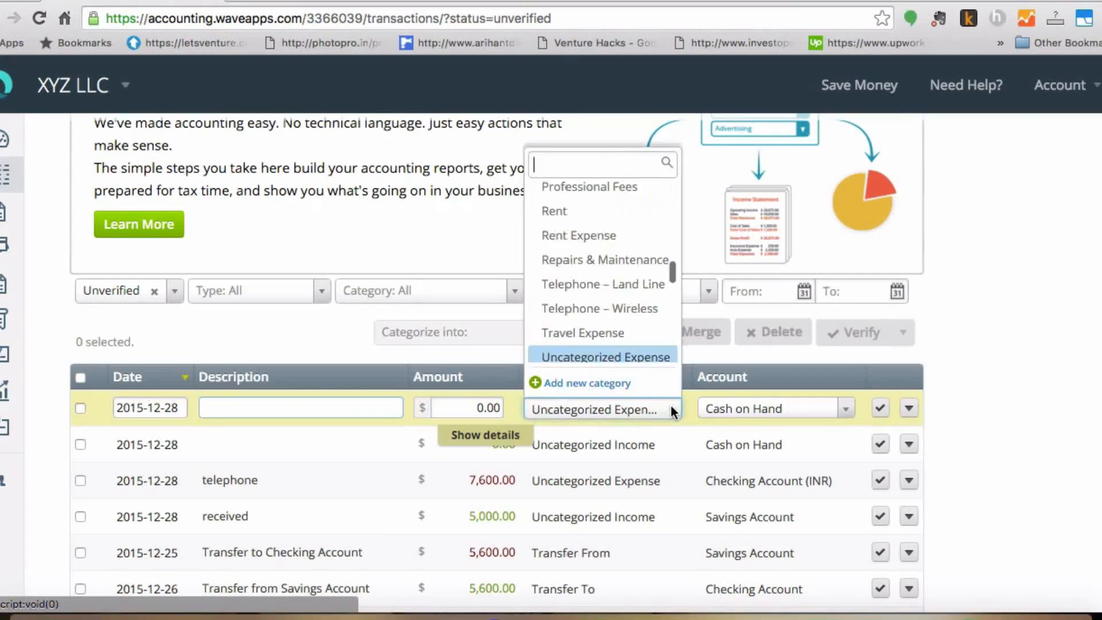
pyautogui.click(933, 403)
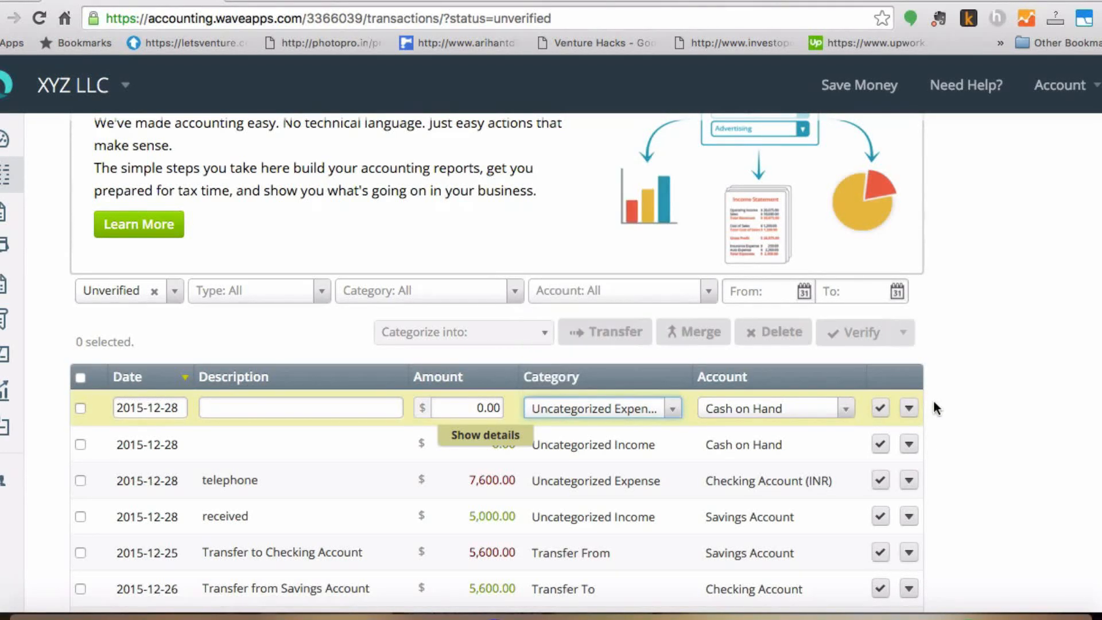
pyautogui.click(846, 411)
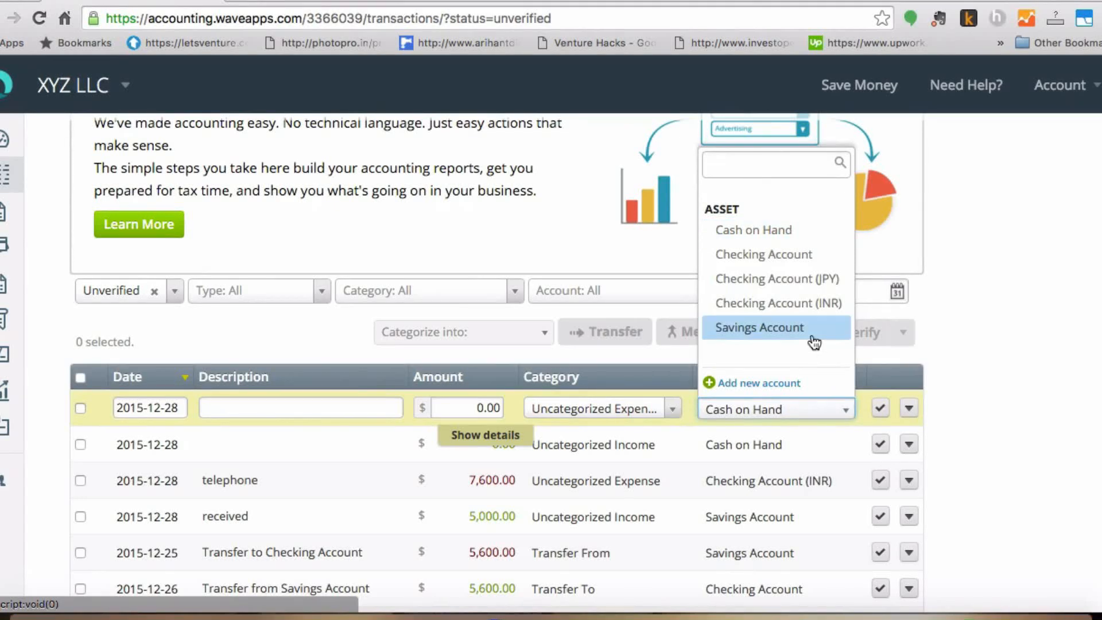
pyautogui.click(802, 261)
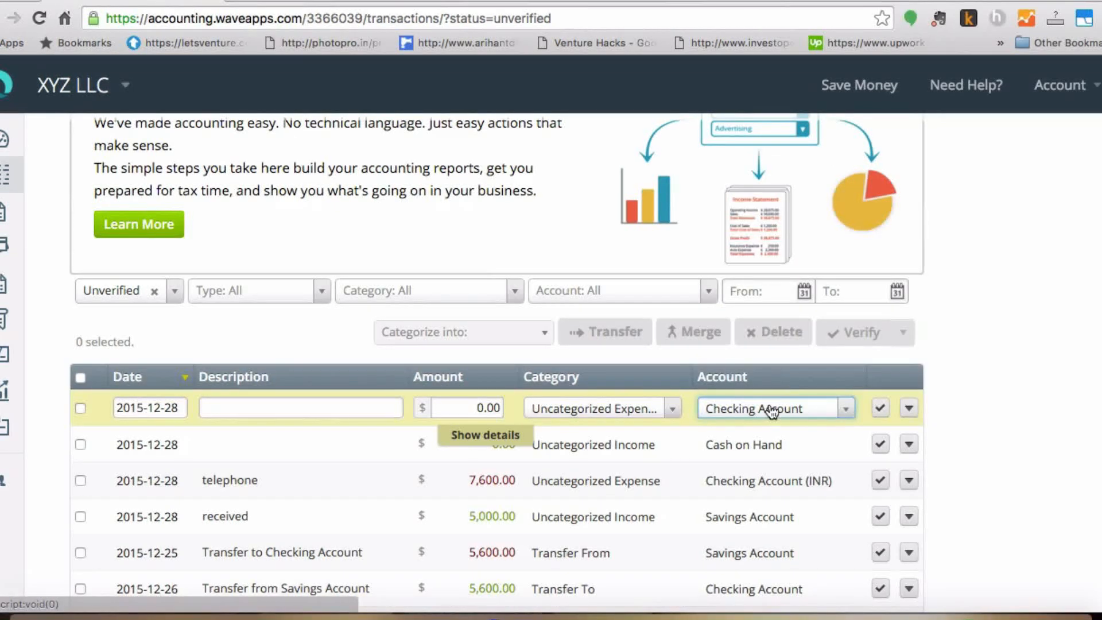
pyautogui.click(486, 407)
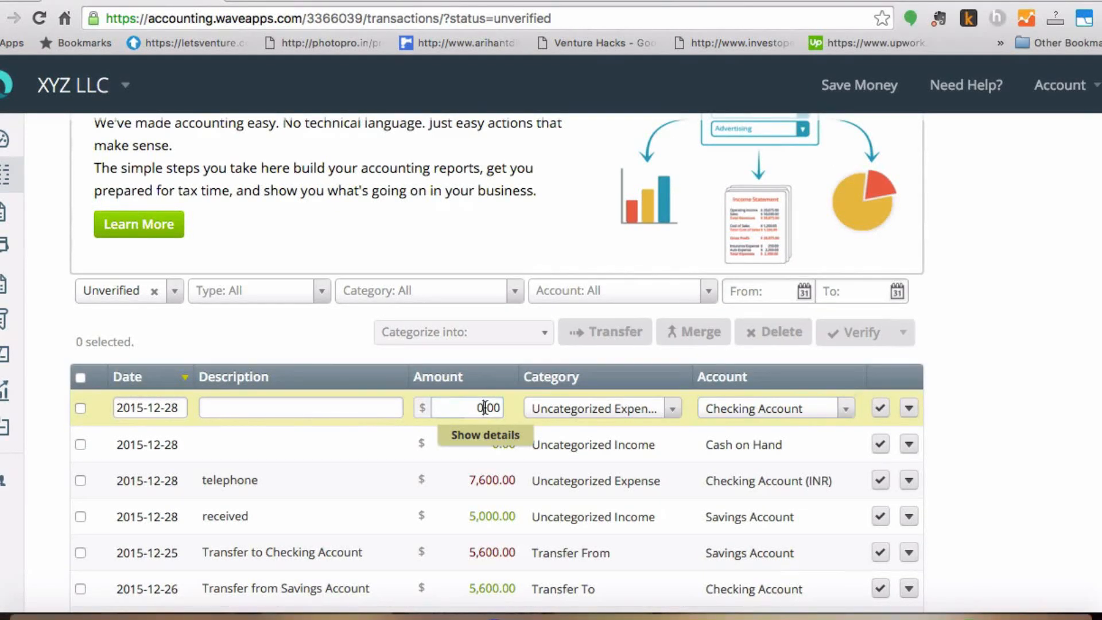
pyautogui.press('BackSpace')
pyautogui.write('6000')
# Set the new uncategorized income's date to 2015-12-29, its amount to 6000 and its account to Savings Account
pyautogui.click(161, 451)
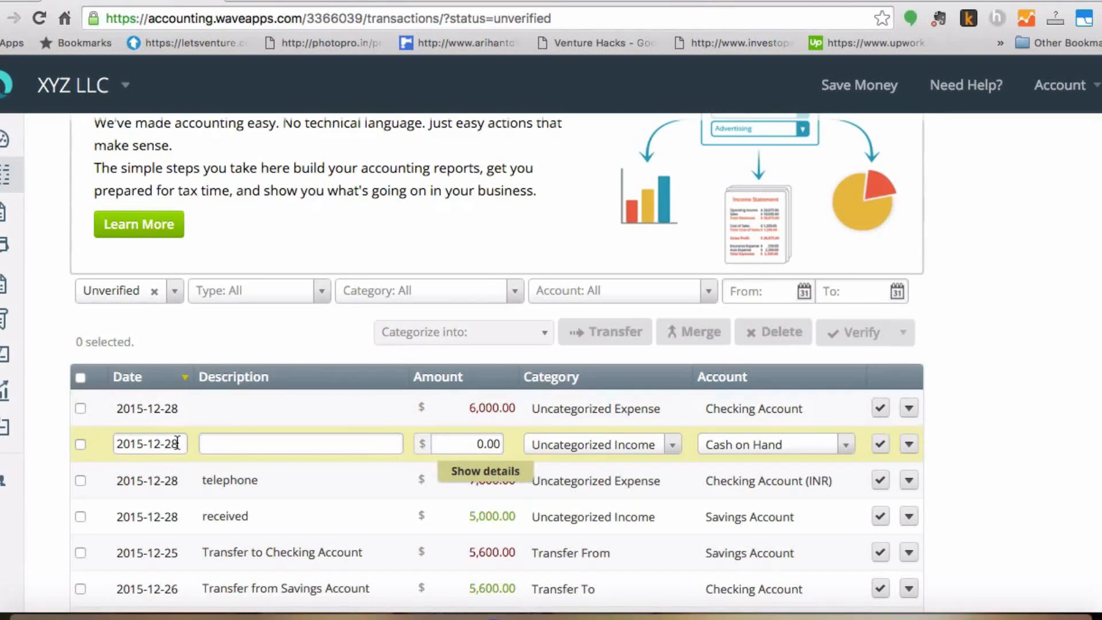
pyautogui.click(178, 443)
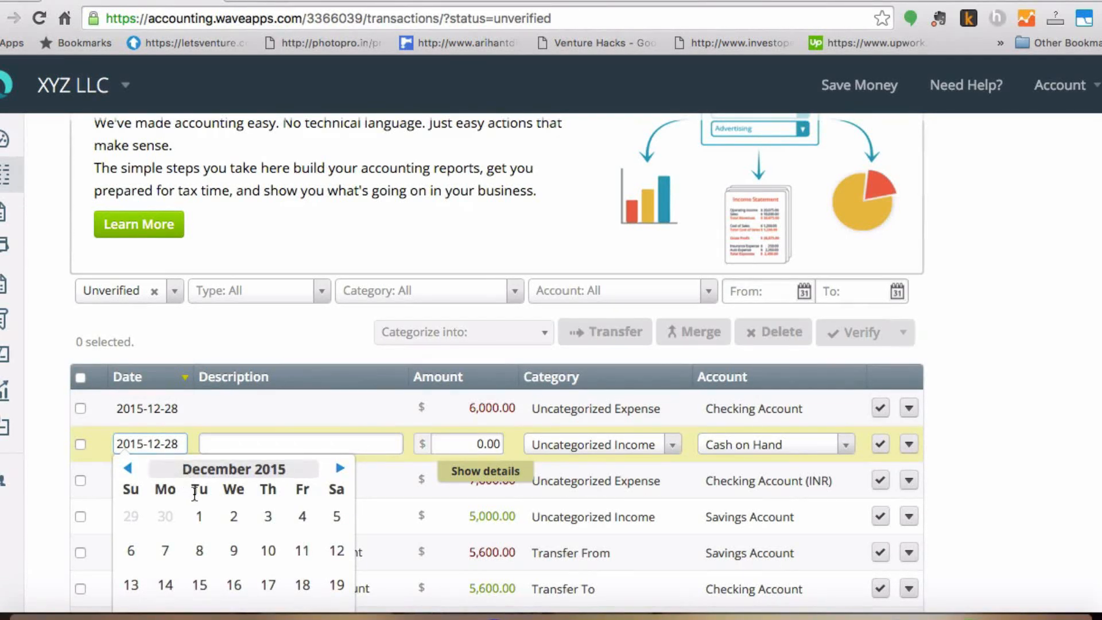
pyautogui.press('BackSpace')
pyautogui.write('9')
pyautogui.click(486, 444)
pyautogui.press('BackSpace')
pyautogui.write('6000')
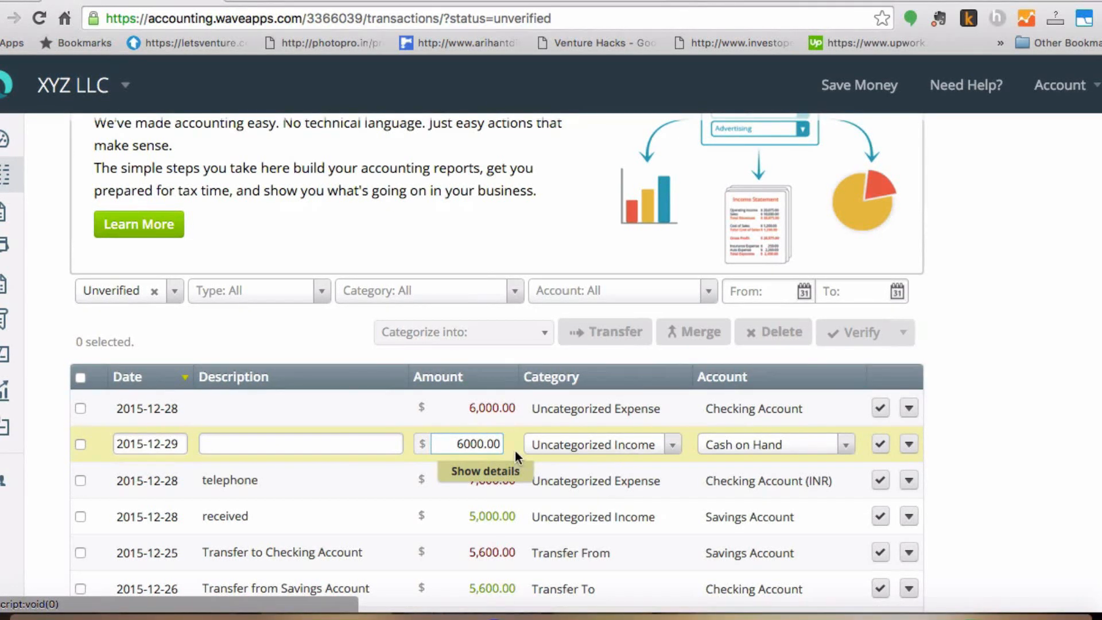
pyautogui.click(847, 445)
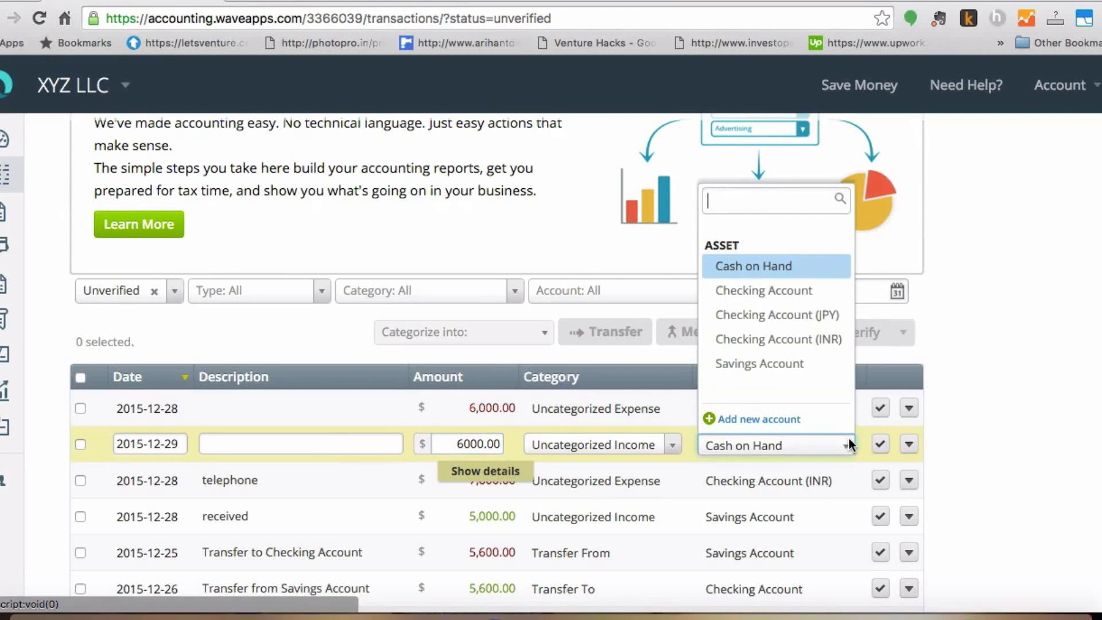
pyautogui.click(794, 367)
pyautogui.click(1022, 437)
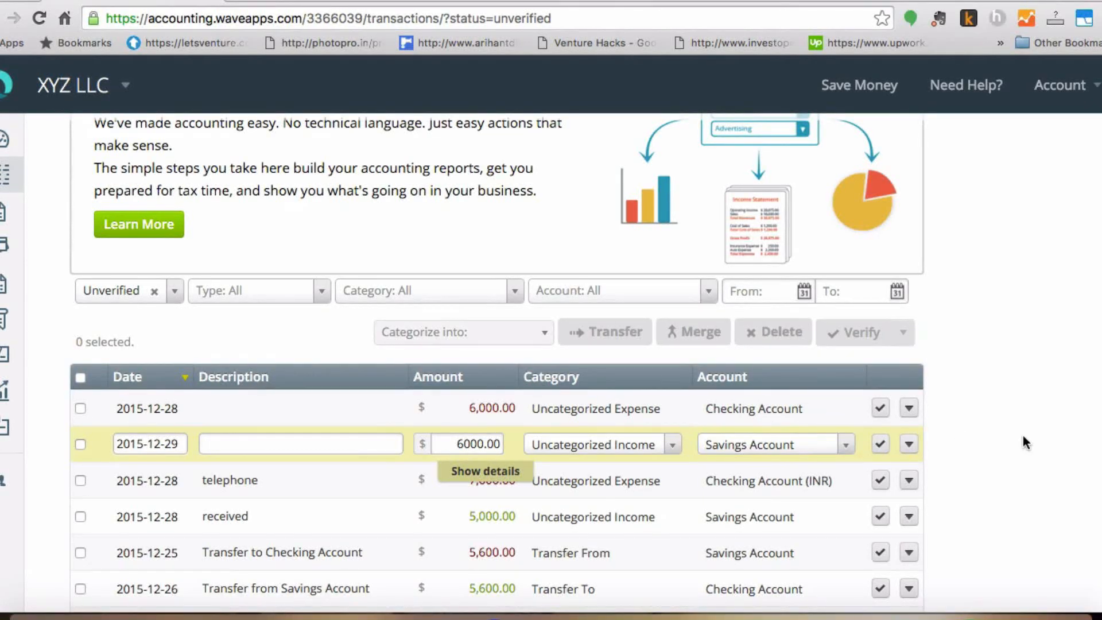
pyautogui.click(643, 480)
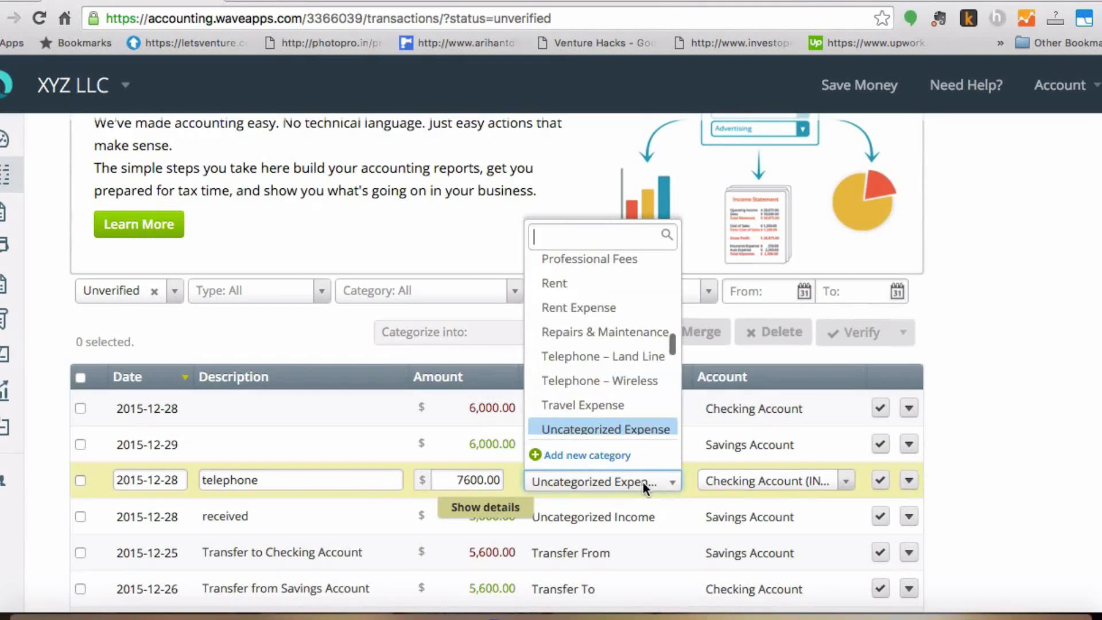
pyautogui.click(1049, 441)
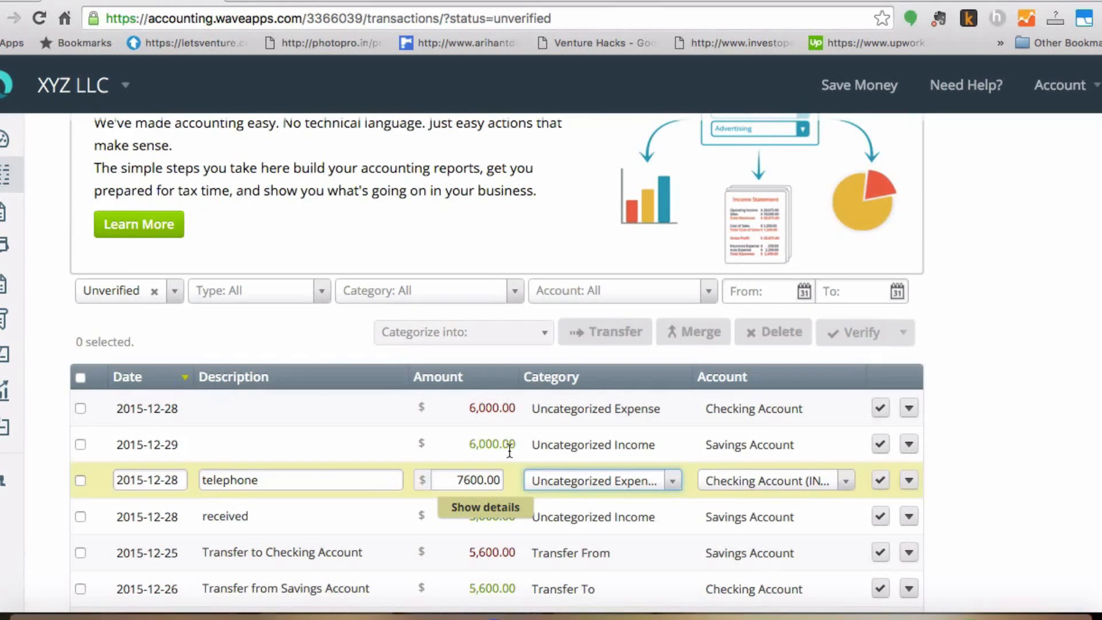
# Mark the 6,000.00 expense of the Checking Account and the 6,000.00 income of the Savings Account as a transfer
pyautogui.click(80, 409)
pyautogui.click(81, 444)
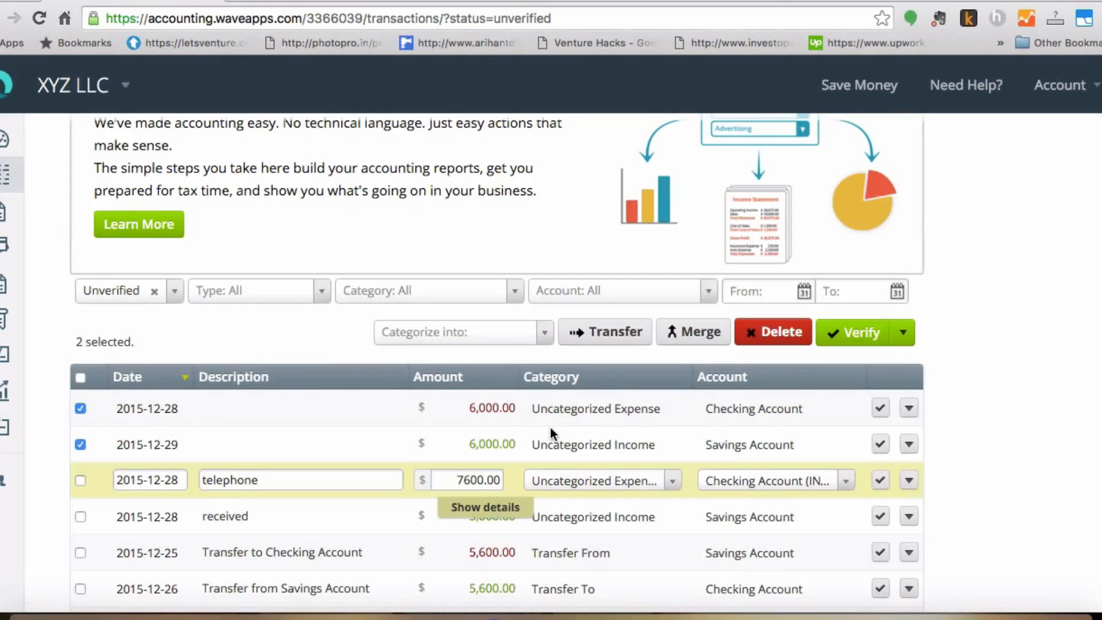
pyautogui.click(616, 338)
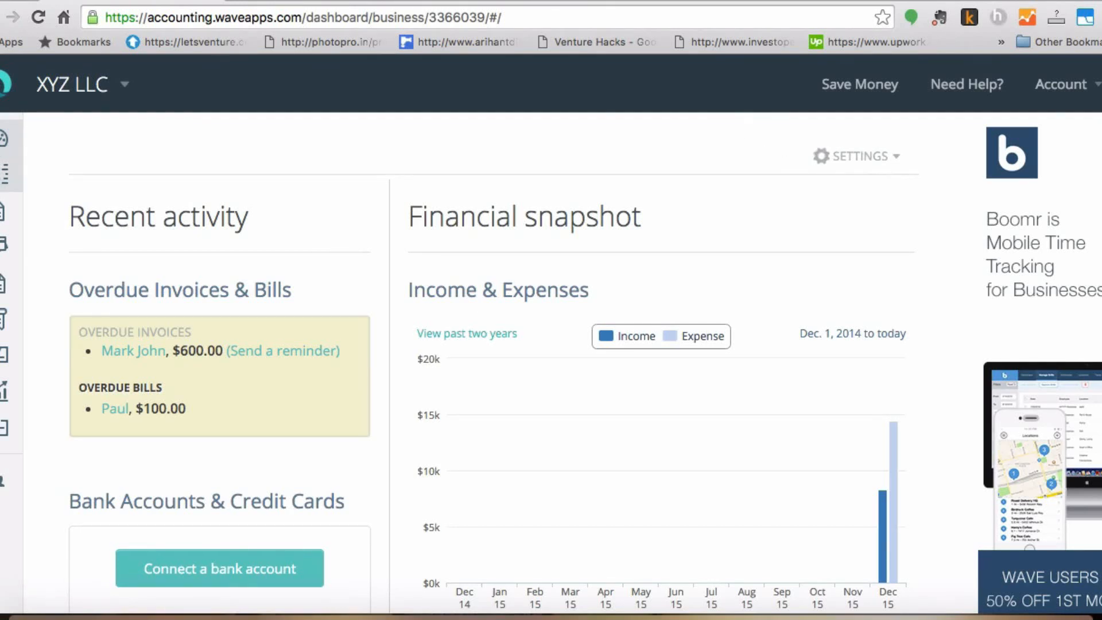
# On the Transactions page, categorize the 7,600.00 Purchase under a new expense category named Final Raw material in the Cost Of Goods group
pyautogui.click(2, 182)
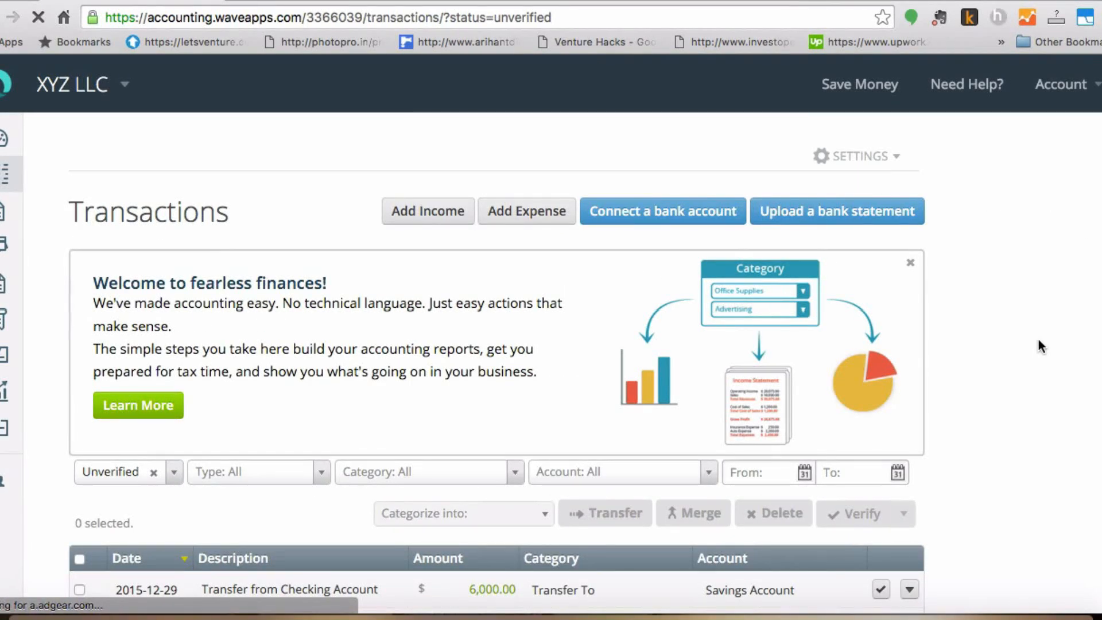
pyautogui.scroll(-3, 1037, 342)
pyautogui.scroll(-3, 497, 361)
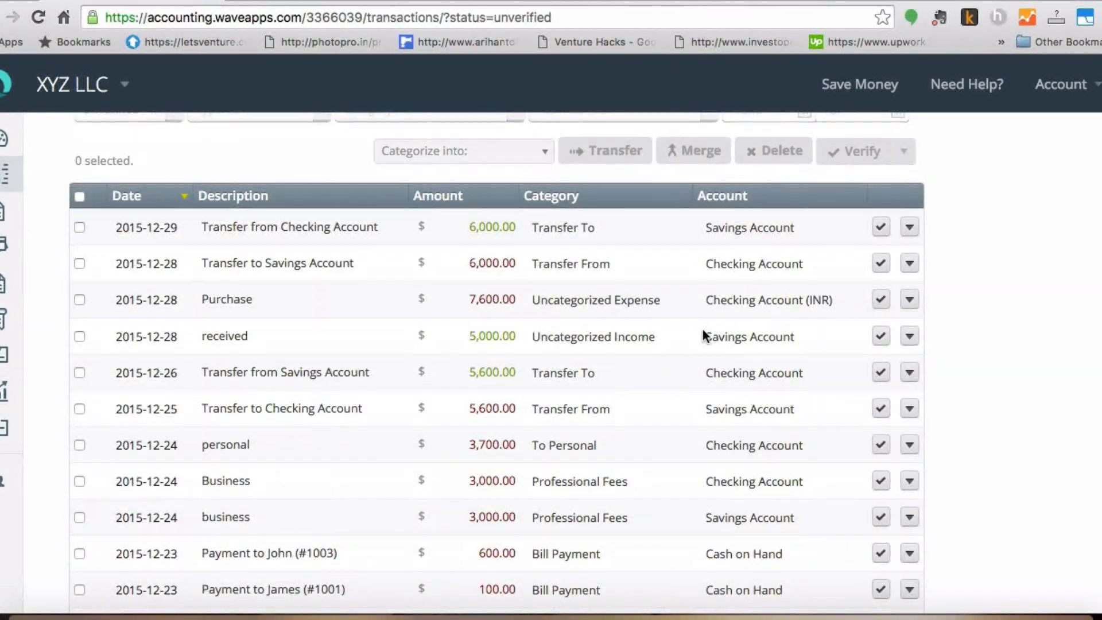
pyautogui.click(640, 303)
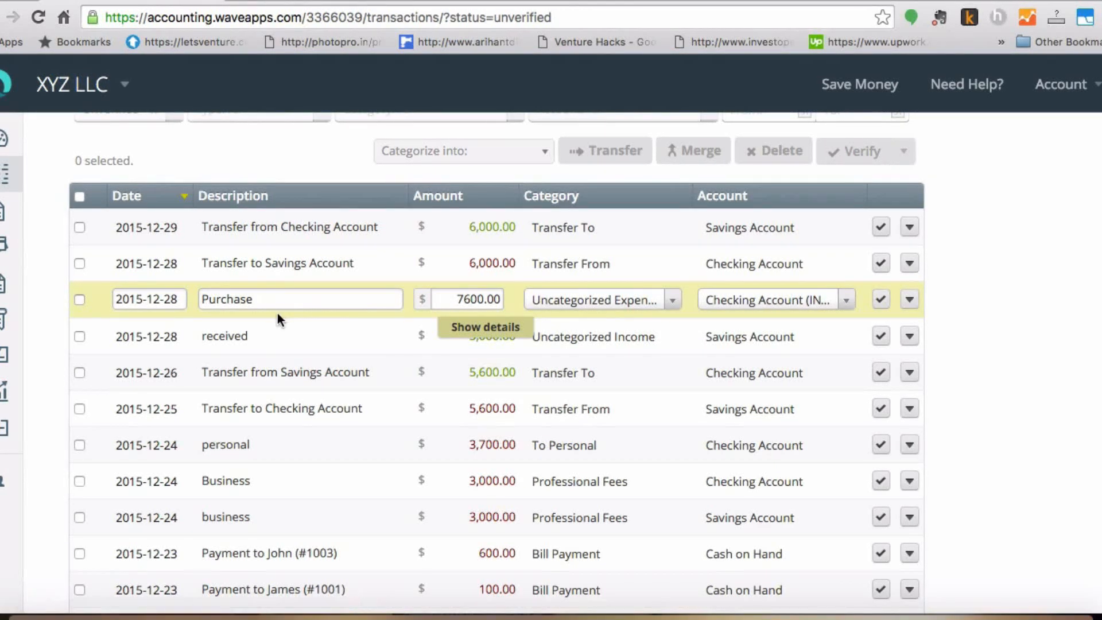
pyautogui.click(672, 300)
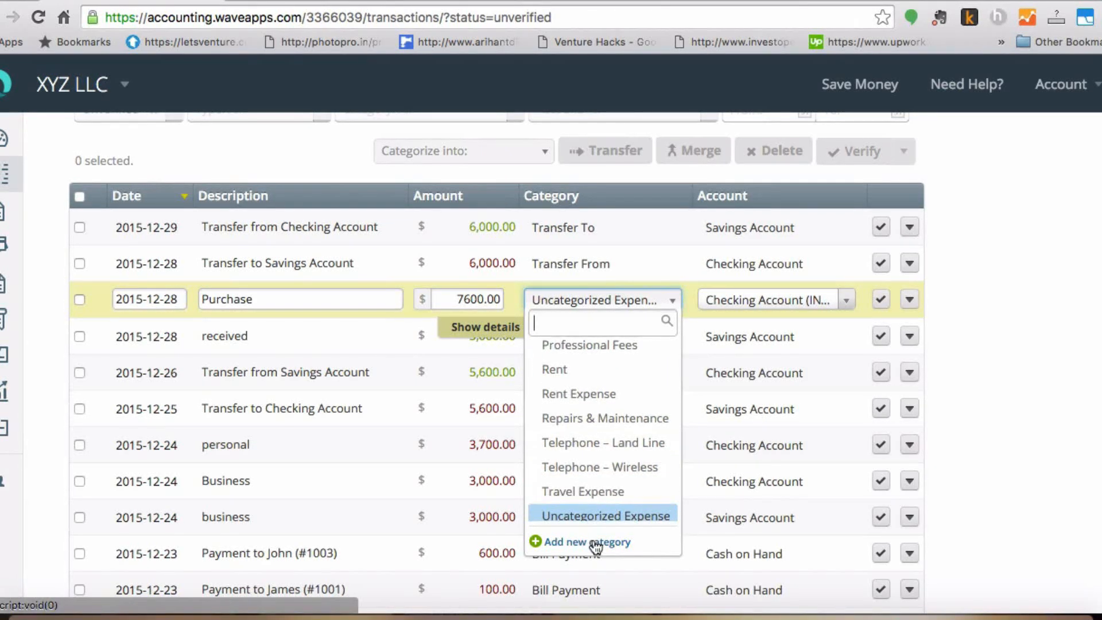
pyautogui.click(562, 542)
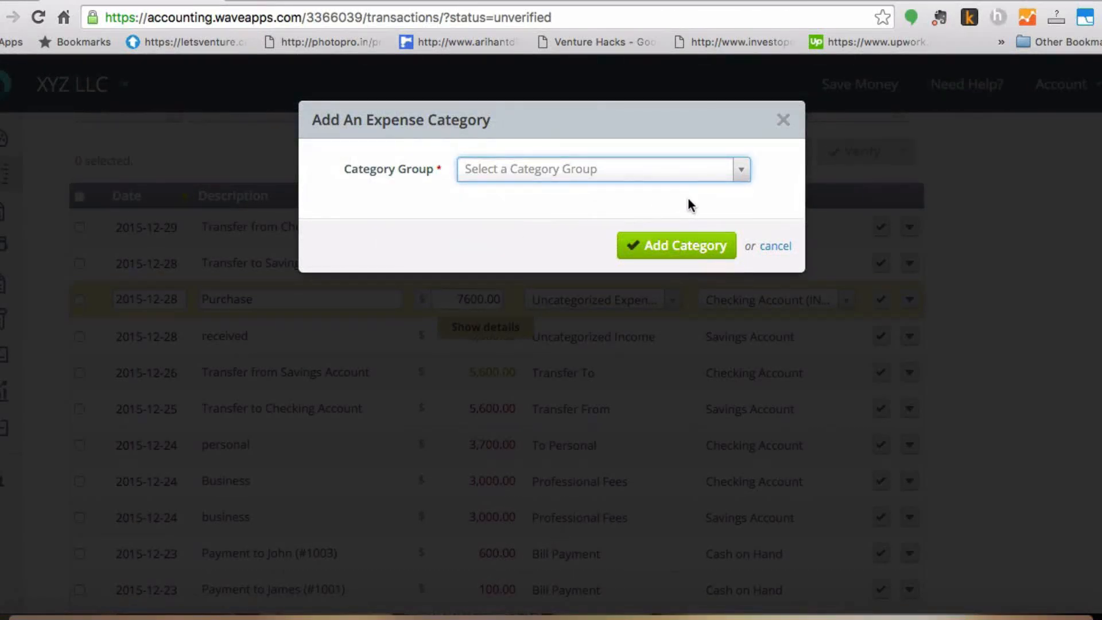
pyautogui.click(740, 173)
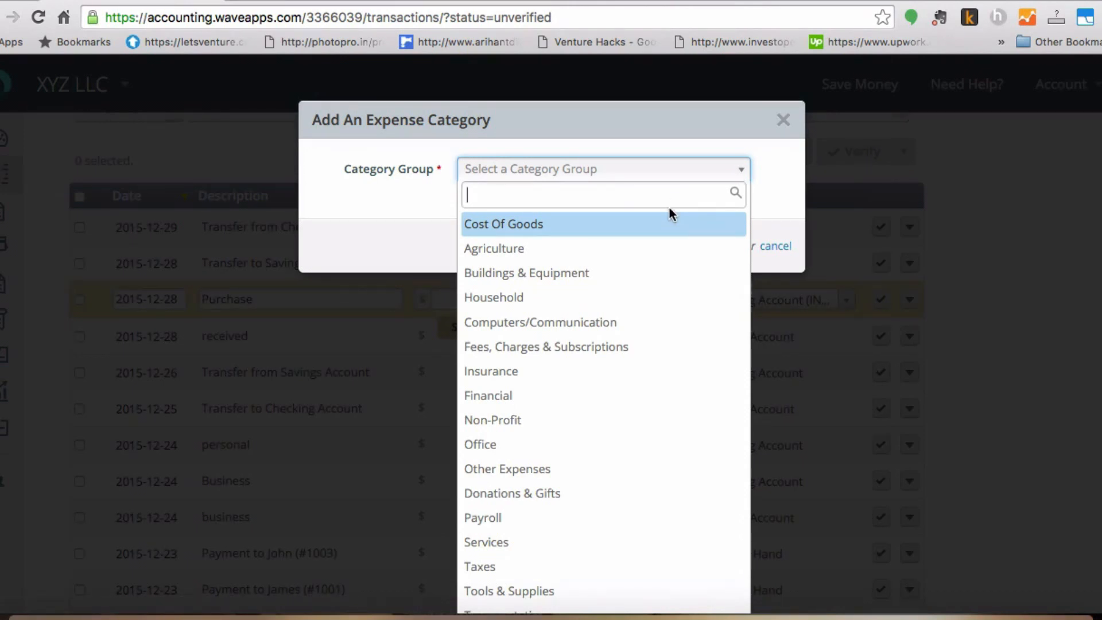
pyautogui.click(660, 221)
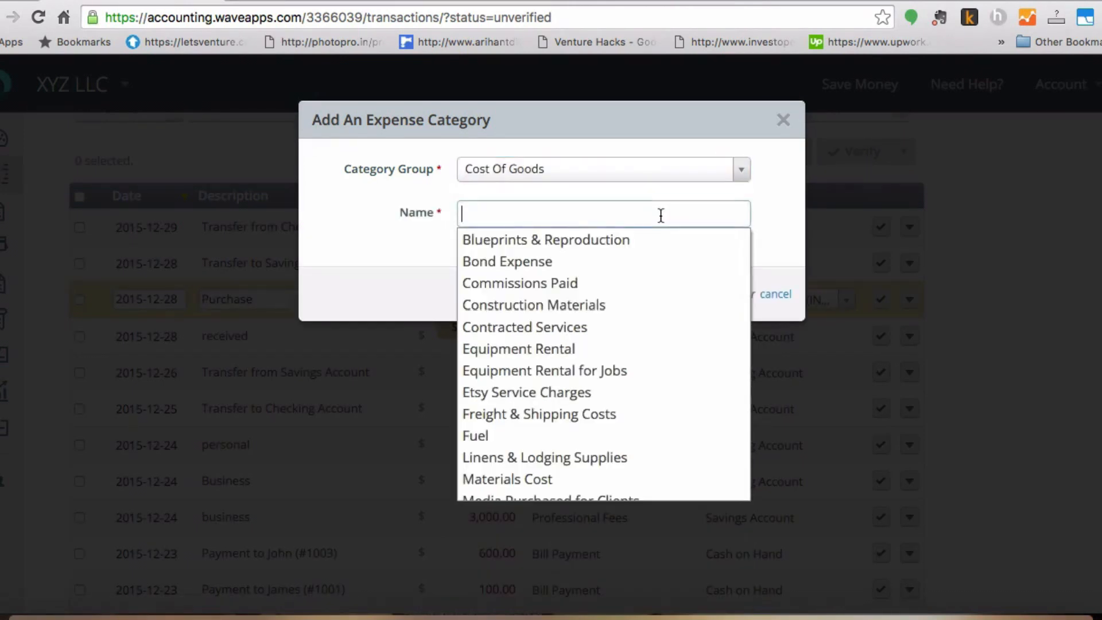
pyautogui.click(618, 218)
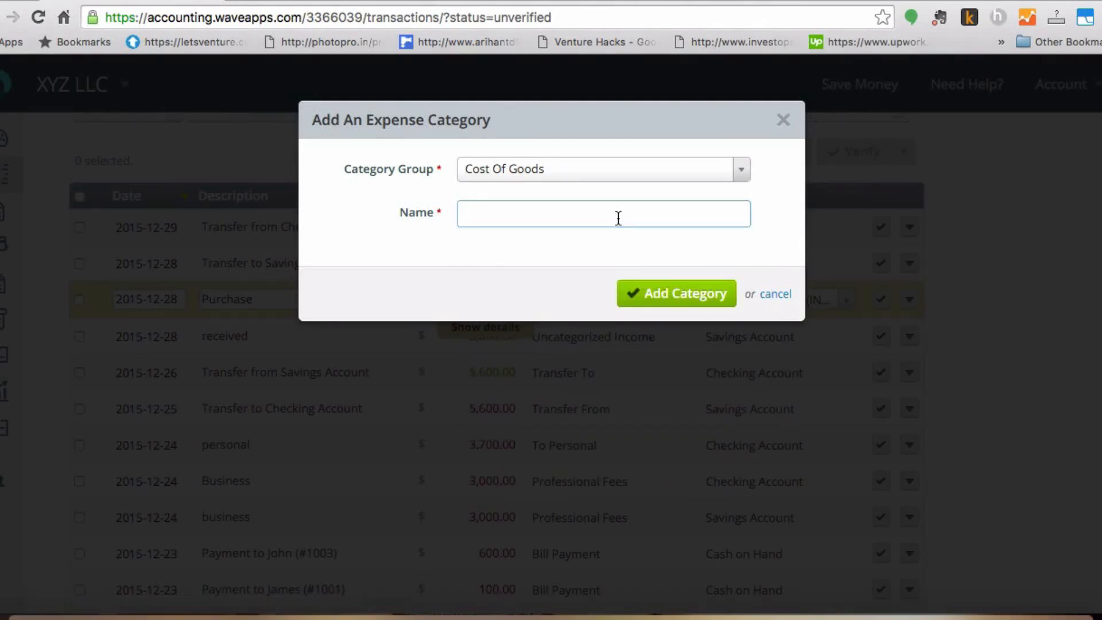
pyautogui.write('Final Raw material')
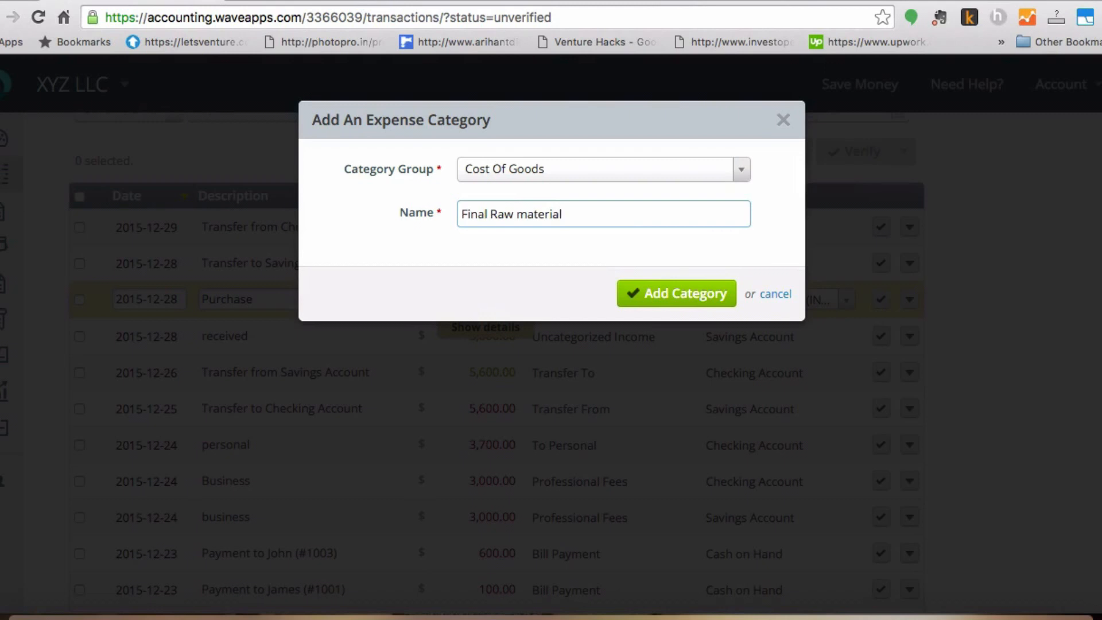
pyautogui.click(679, 294)
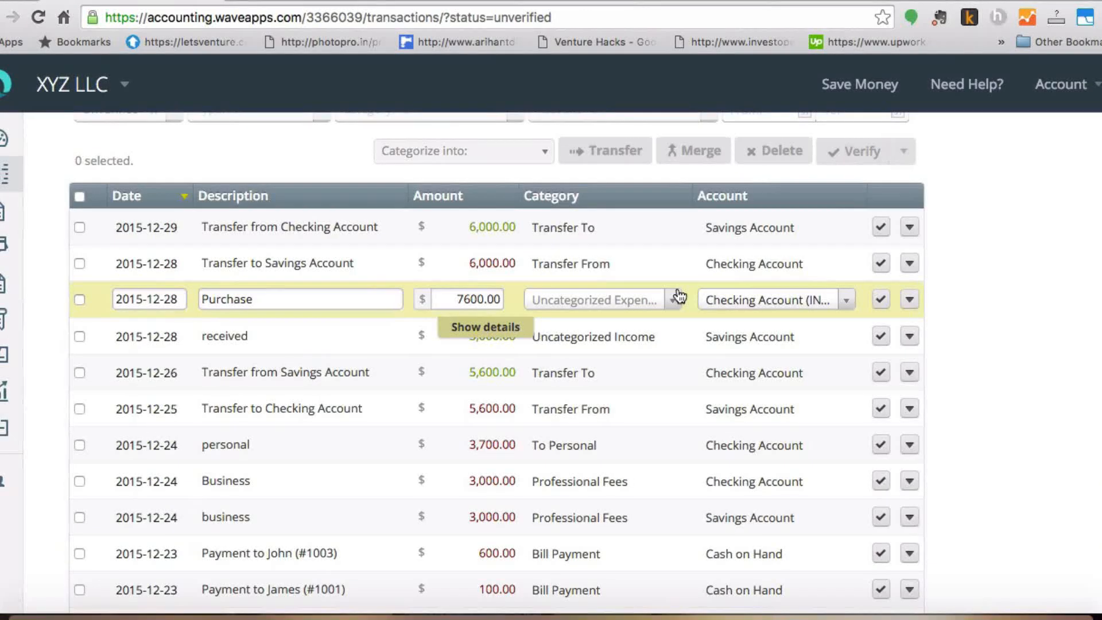
# Check the category assigned to the 7,600.00 Purchase transaction
pyautogui.click(628, 335)
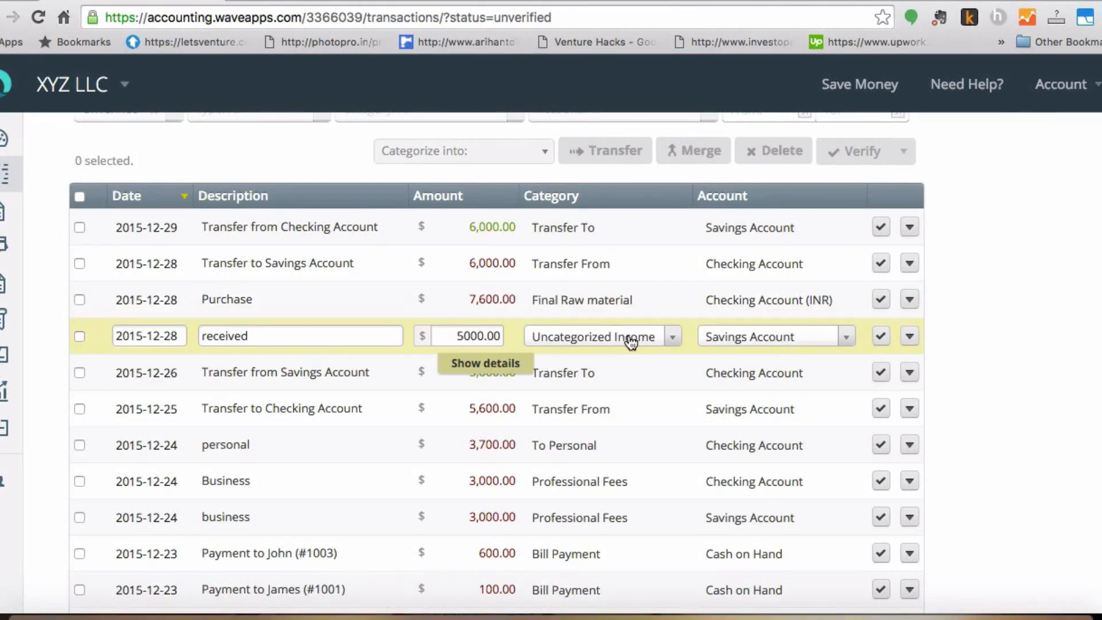
pyautogui.click(609, 293)
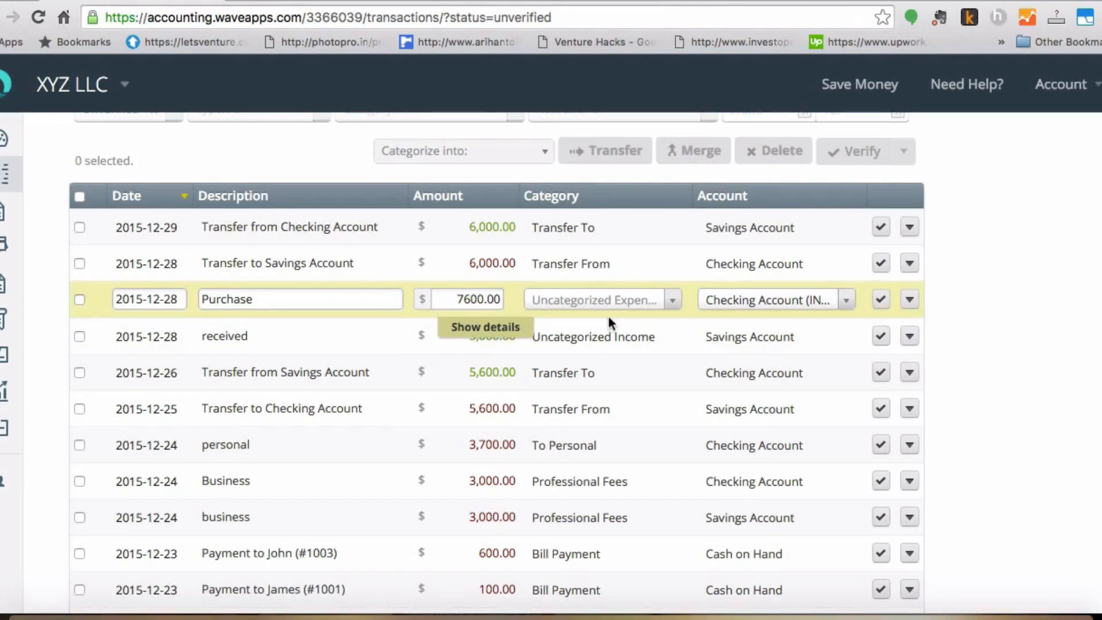
pyautogui.click(611, 337)
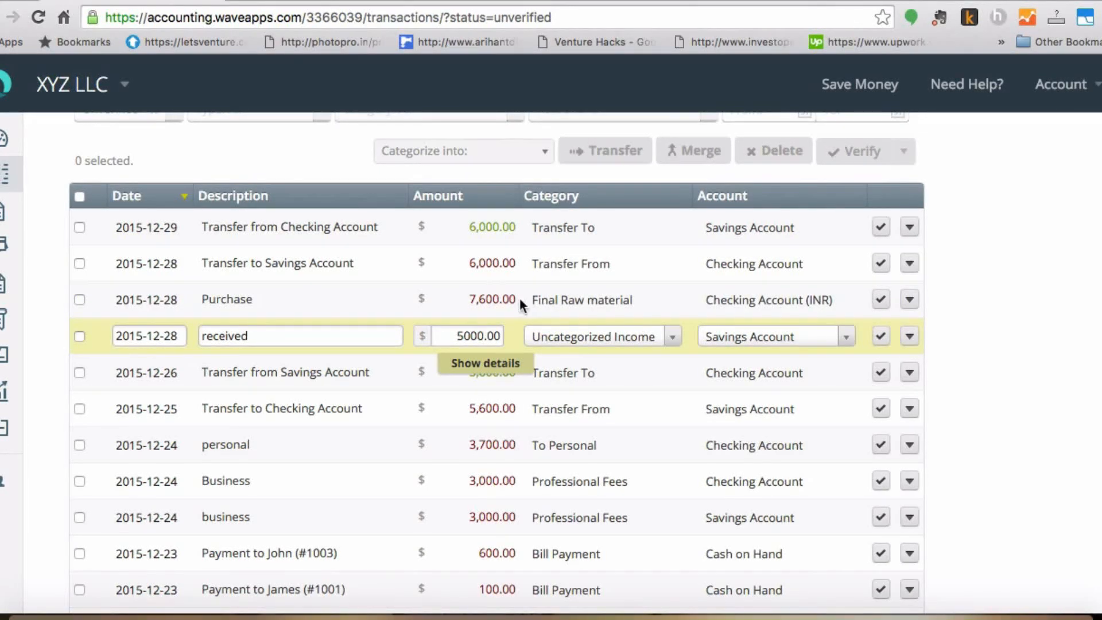
# In the details of the 7,600.00 Purchase, set the vendor to Prestige Ltd and leave the taxes and notes empty
pyautogui.click(586, 300)
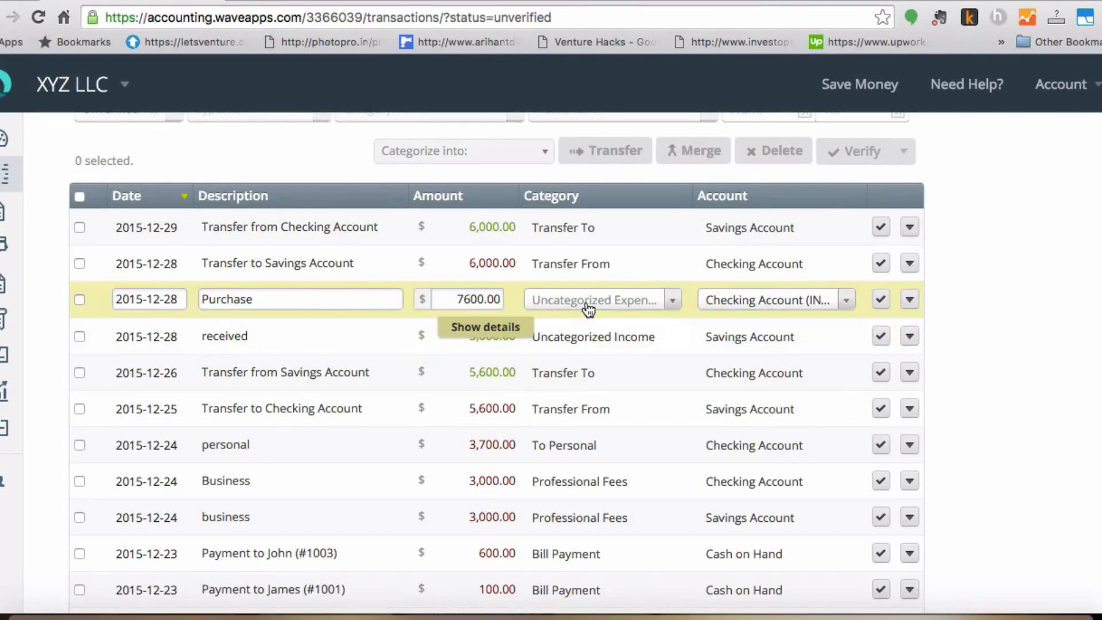
pyautogui.click(496, 327)
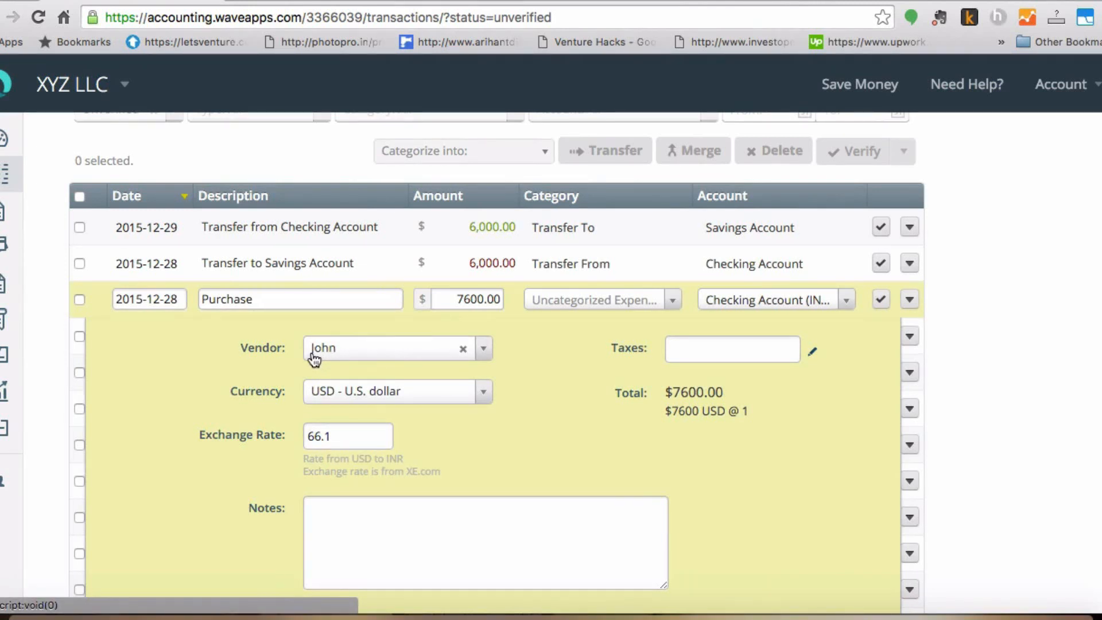
pyautogui.click(483, 350)
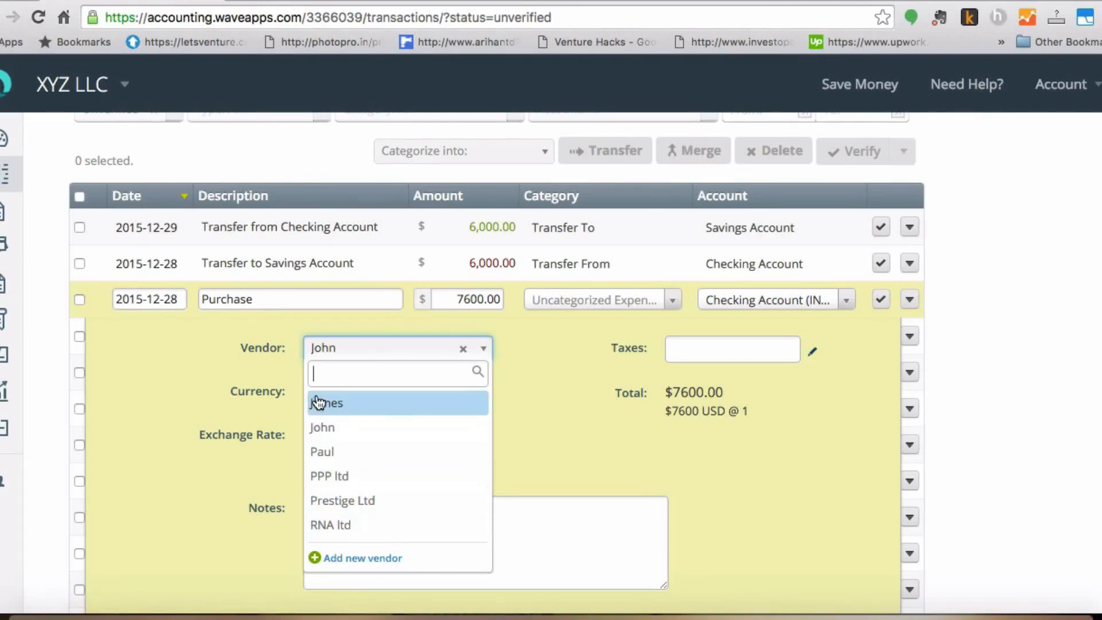
pyautogui.click(349, 508)
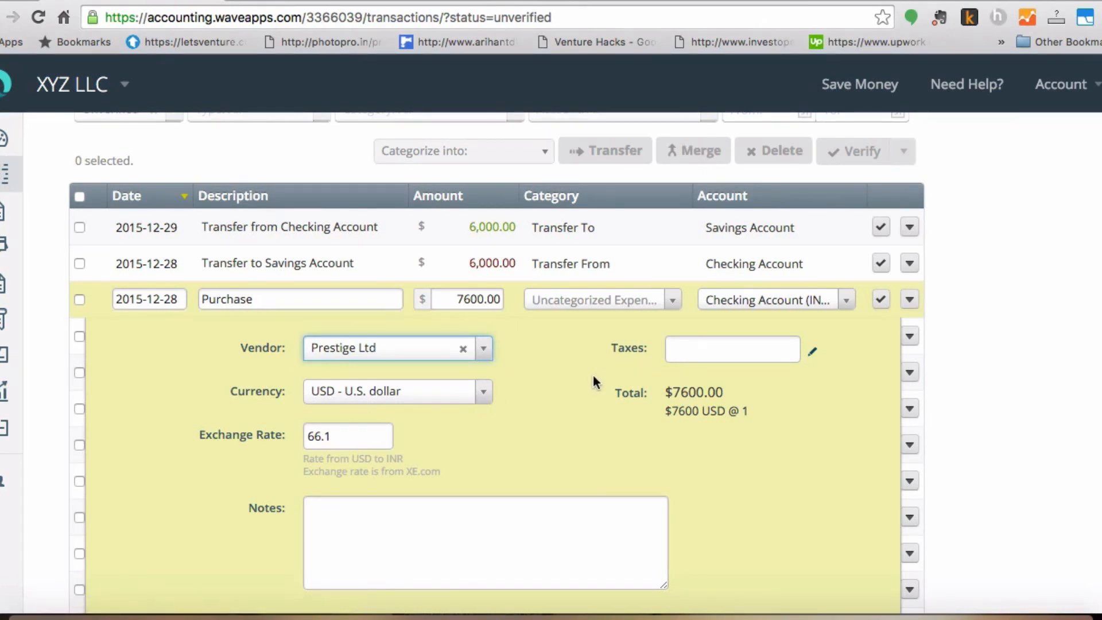
pyautogui.click(704, 337)
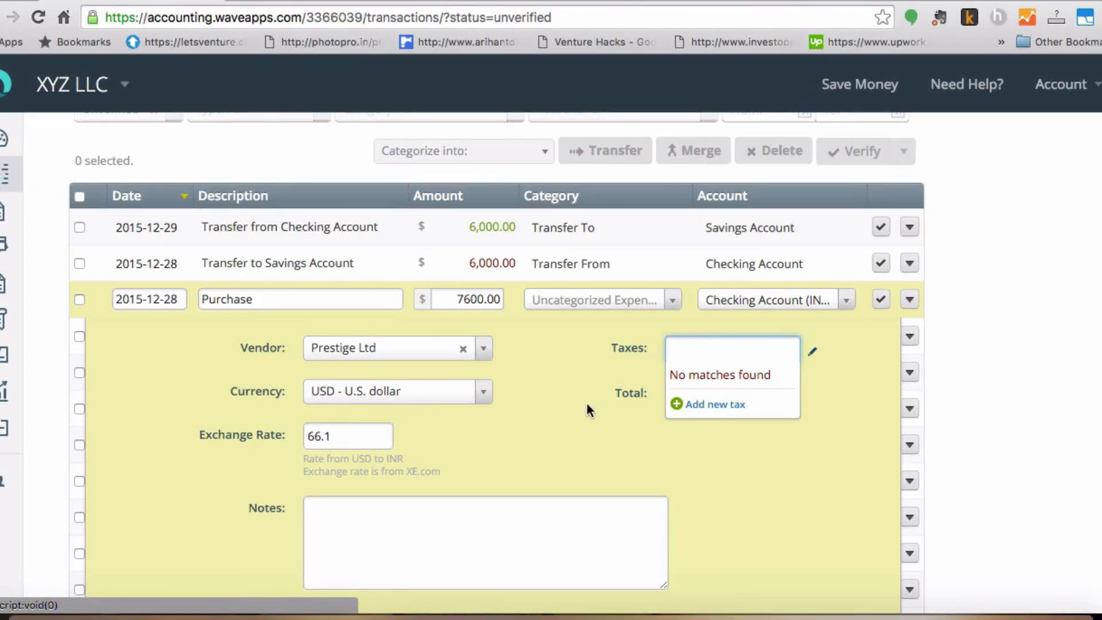
pyautogui.click(582, 442)
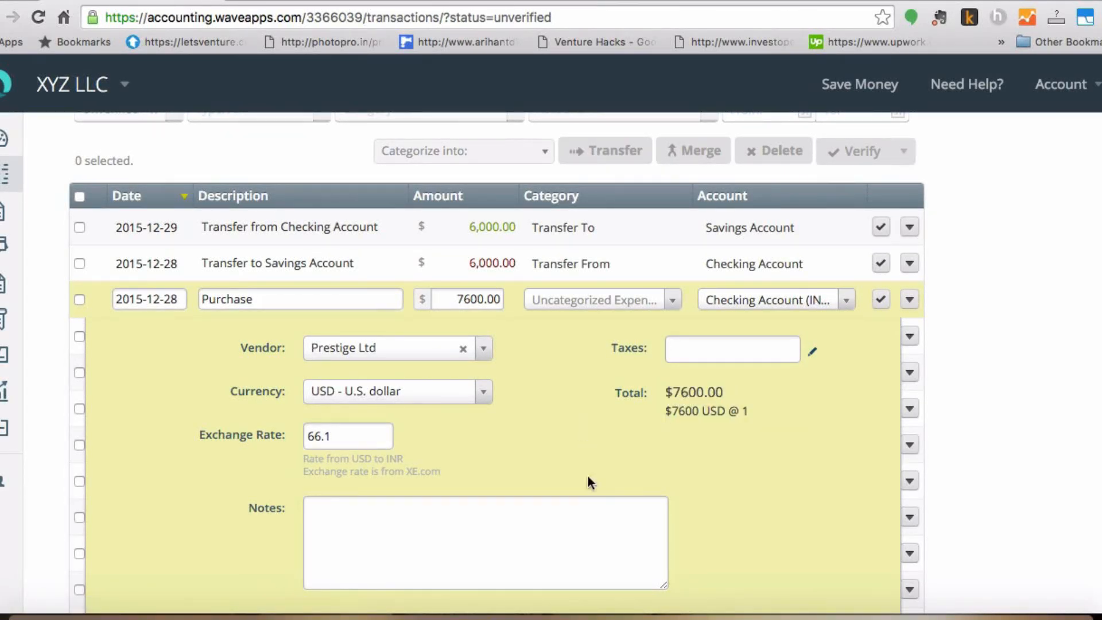
pyautogui.click(526, 527)
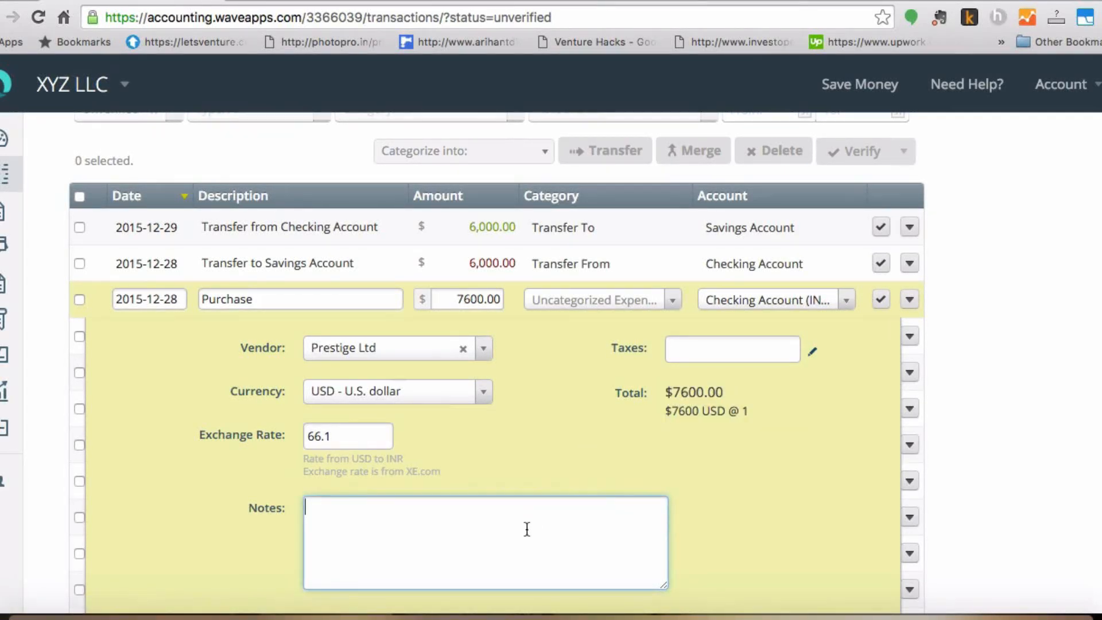
pyautogui.click(972, 533)
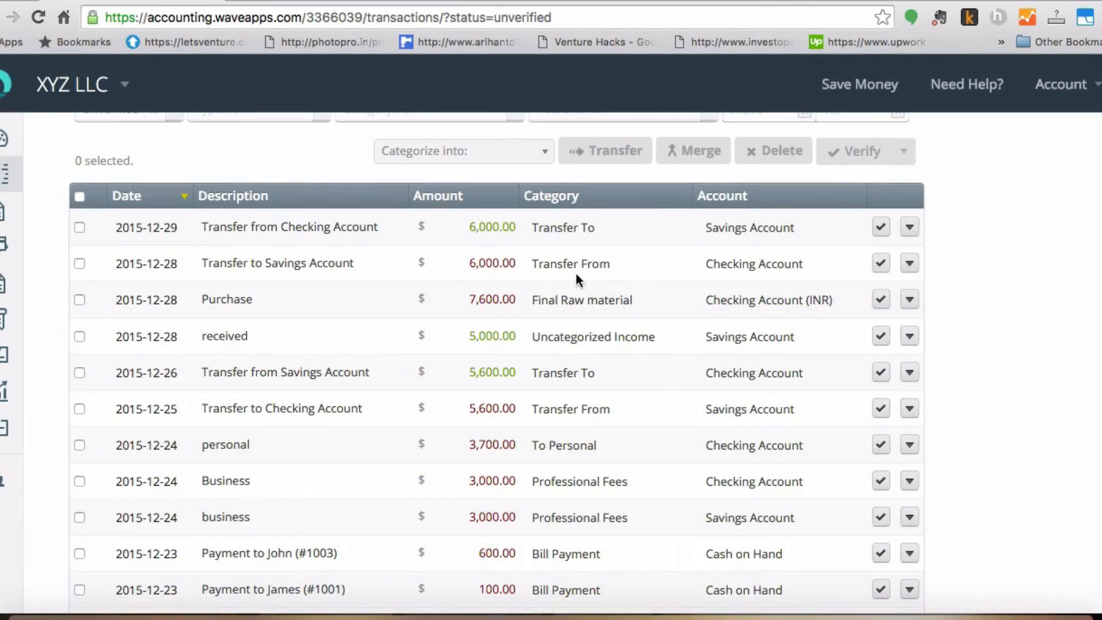
# Review the vendor, currency, exchange rate and notes in the details of the 7,600.00 Purchase, and close them
pyautogui.click(573, 300)
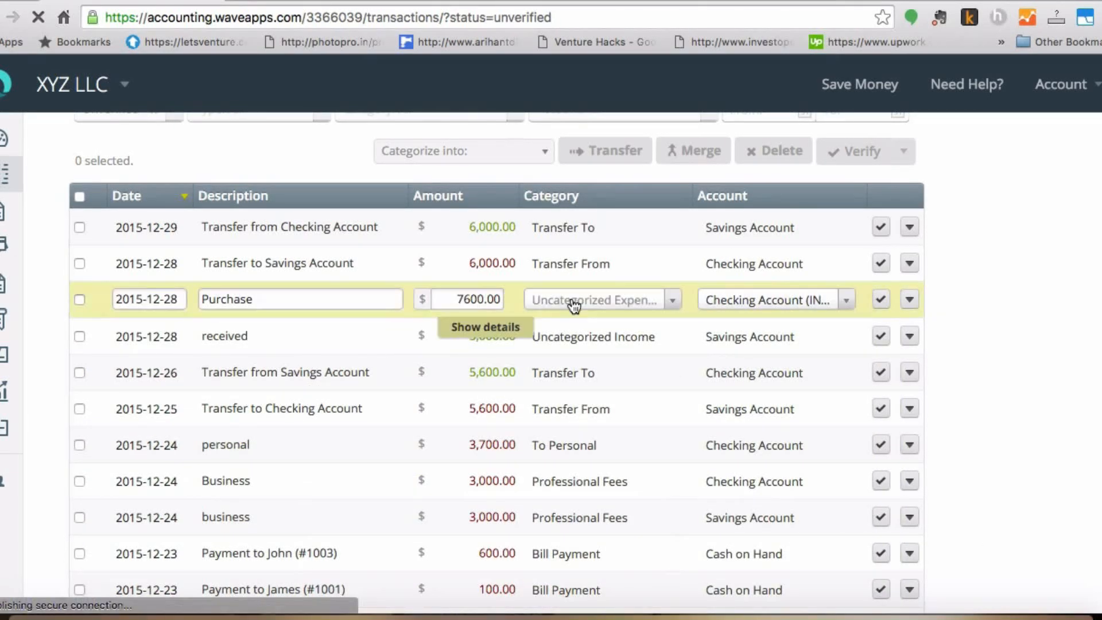
pyautogui.click(503, 329)
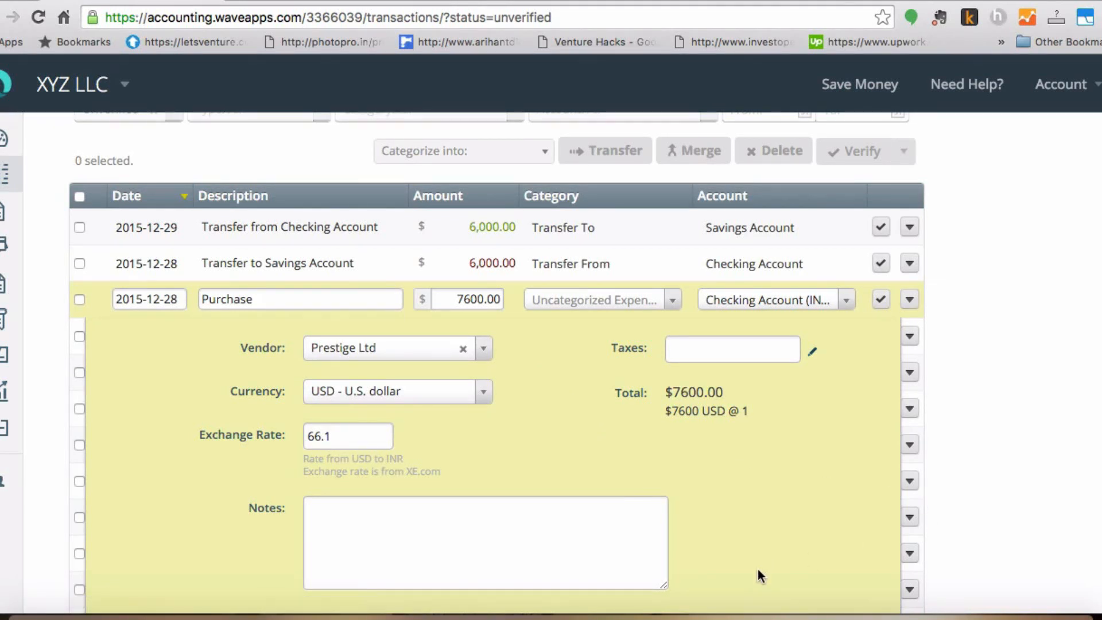
pyautogui.scroll(-2, 757, 567)
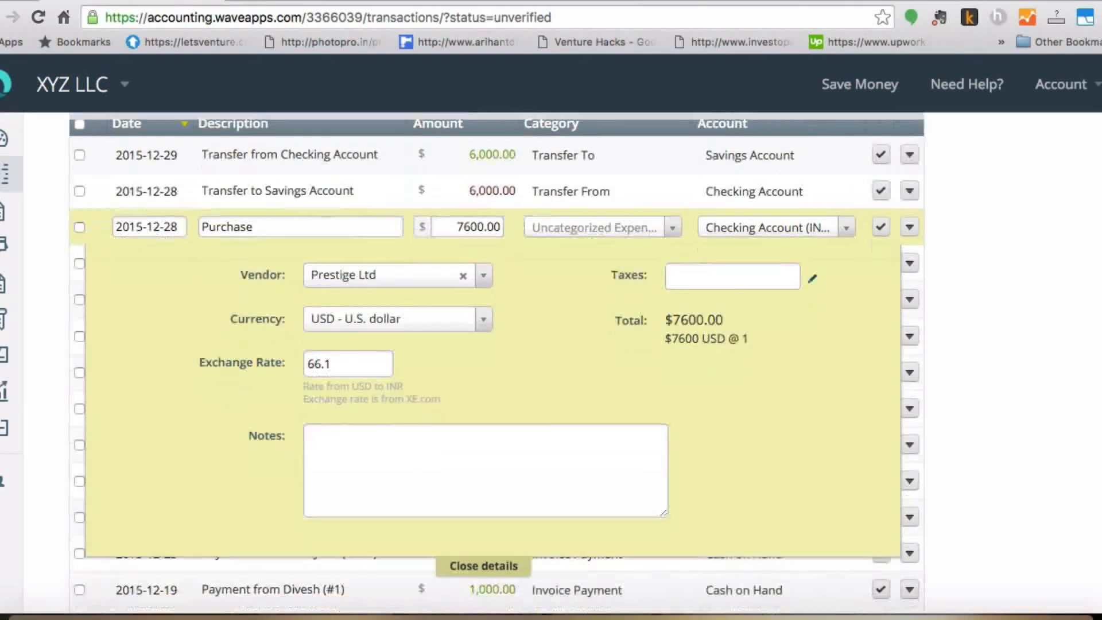
pyautogui.click(499, 573)
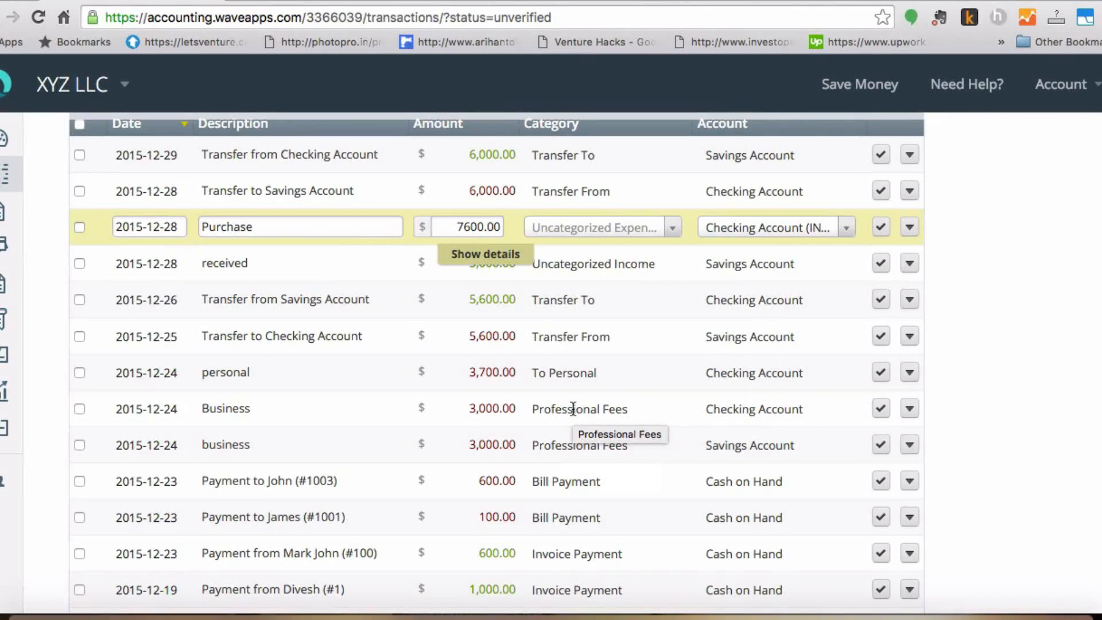
# Review the details of the 3,700.00 personal expense on the Checking Account, and close them
pyautogui.click(574, 374)
pyautogui.click(482, 403)
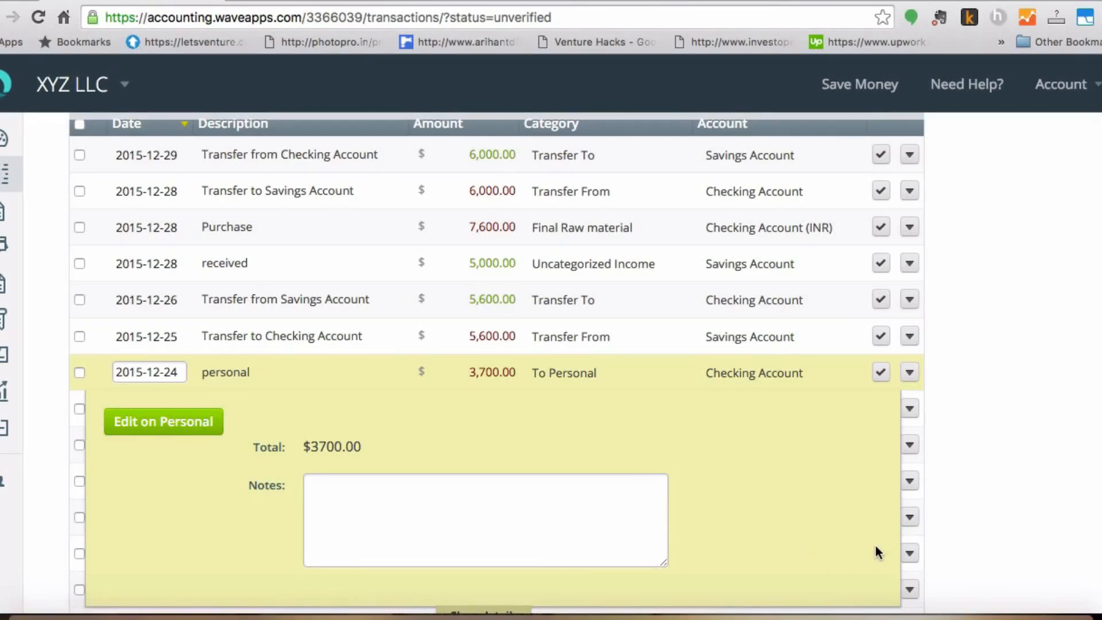
pyautogui.scroll(-1, 878, 552)
pyautogui.scroll(-2, 626, 574)
pyautogui.scroll(1, 625, 574)
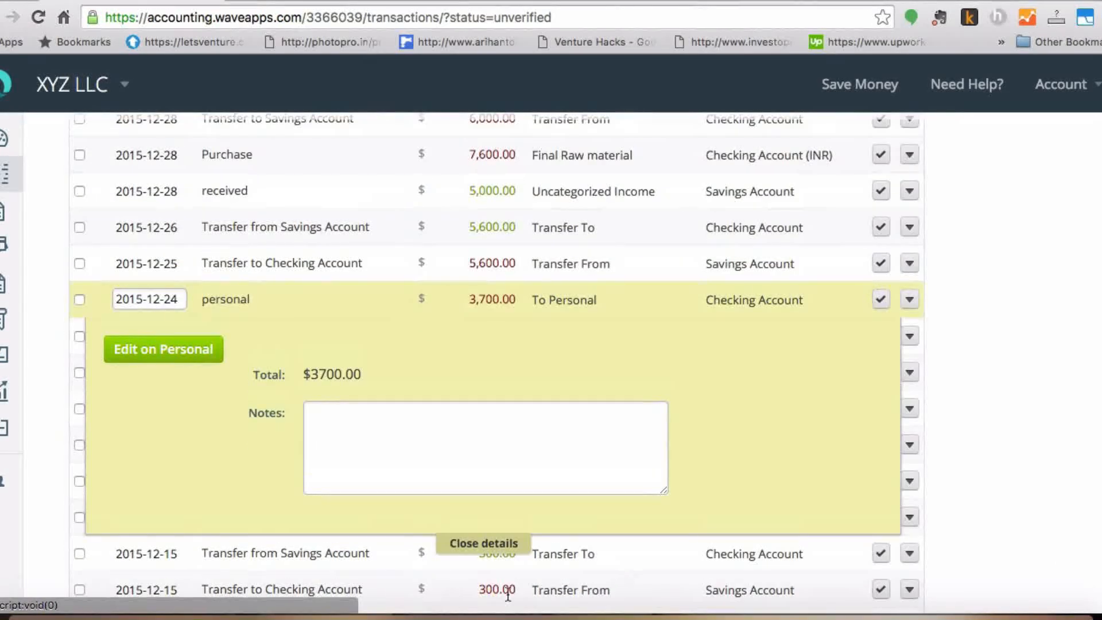
pyautogui.click(468, 543)
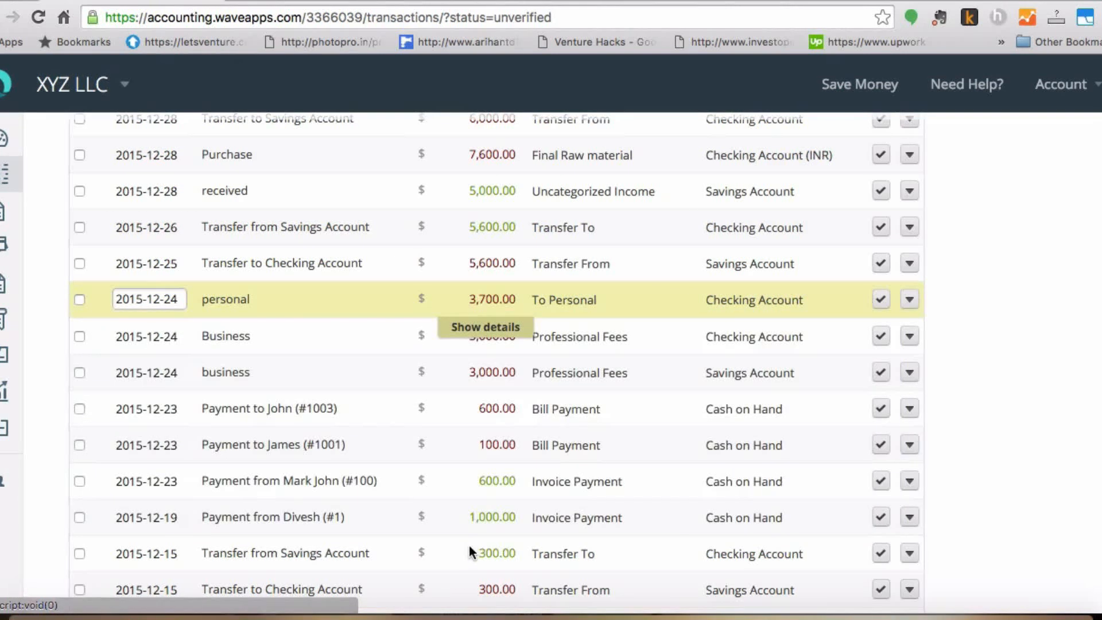
# Examine the details and attached receipt entry of the 3,000.00 Business expense on the Checking Account, and close them
pyautogui.click(577, 342)
pyautogui.click(508, 367)
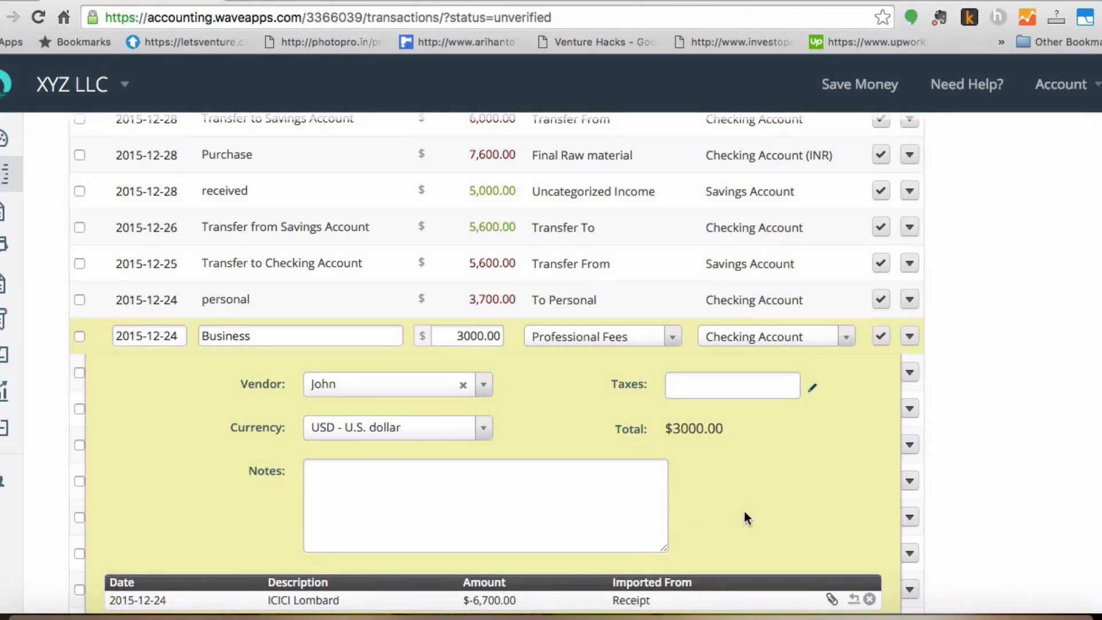
pyautogui.scroll(-4, 744, 512)
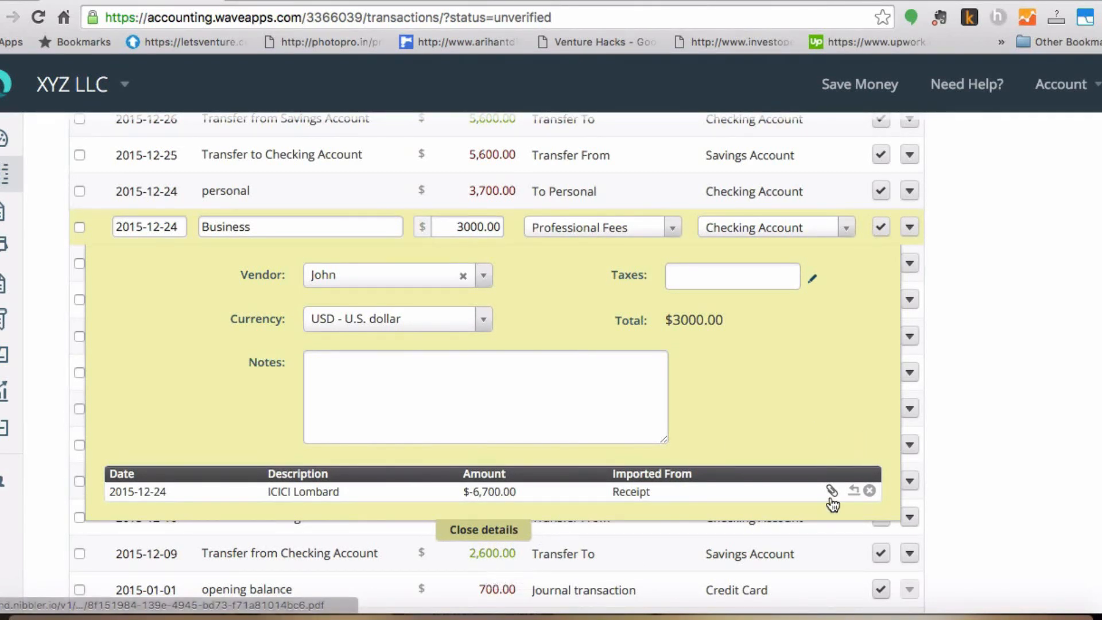
pyautogui.click(492, 529)
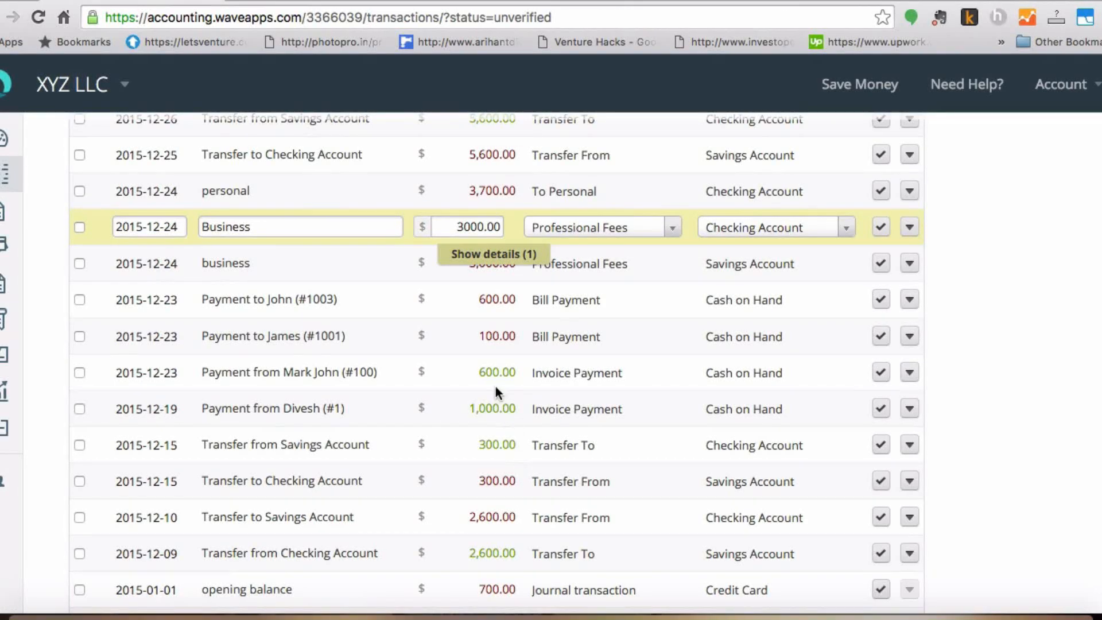
# Examine the details and import source of the 300.00 transfer from the Savings Account, and close them
pyautogui.click(499, 444)
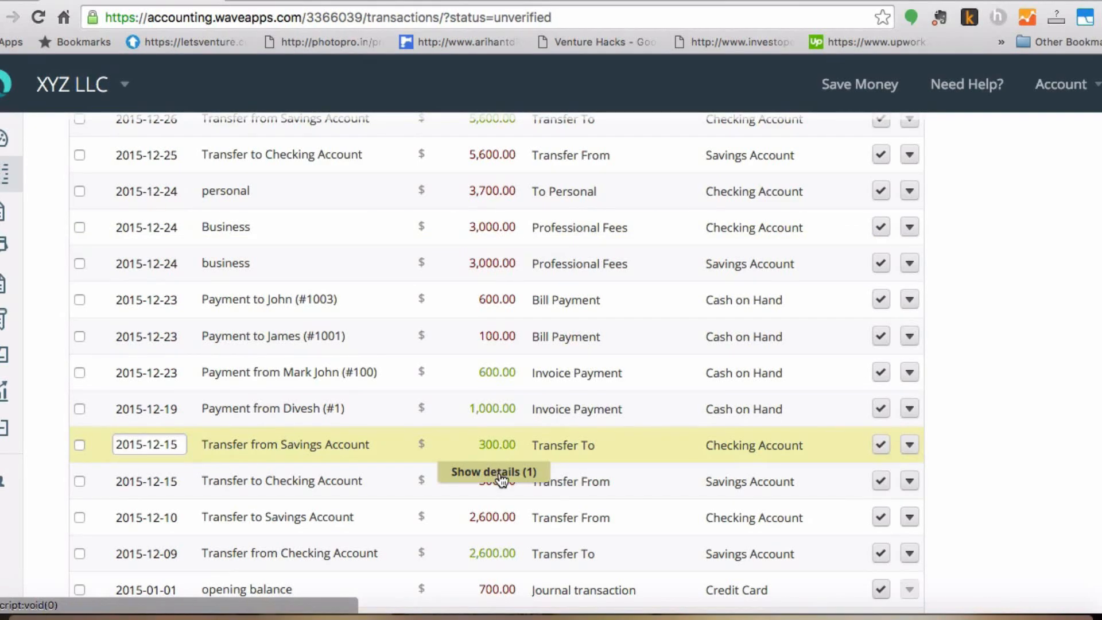
pyautogui.click(498, 470)
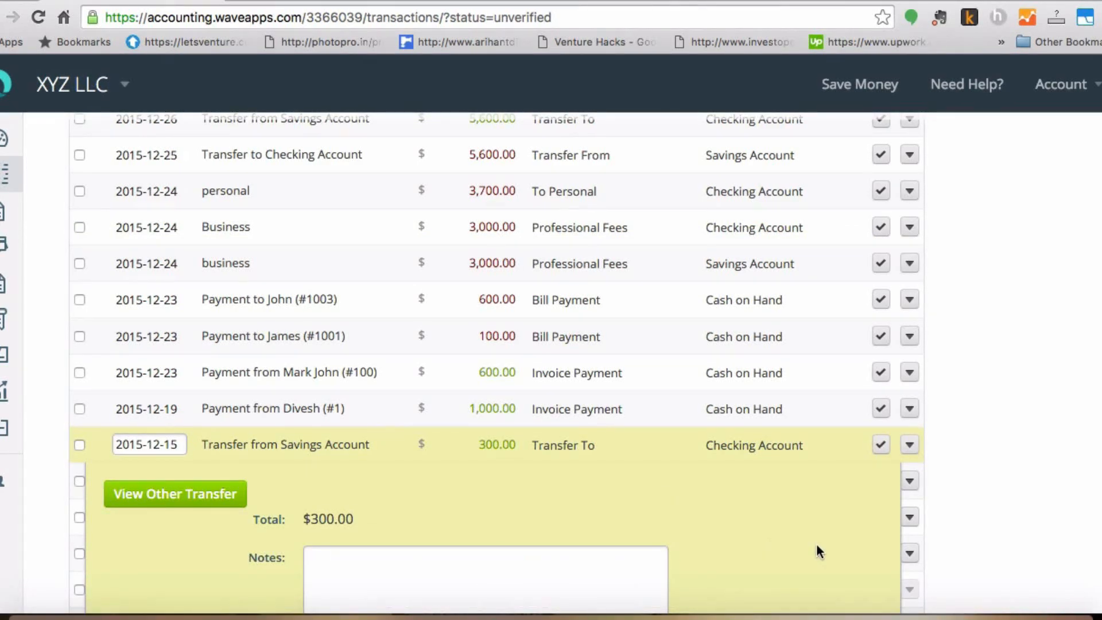
pyautogui.scroll(-4, 815, 541)
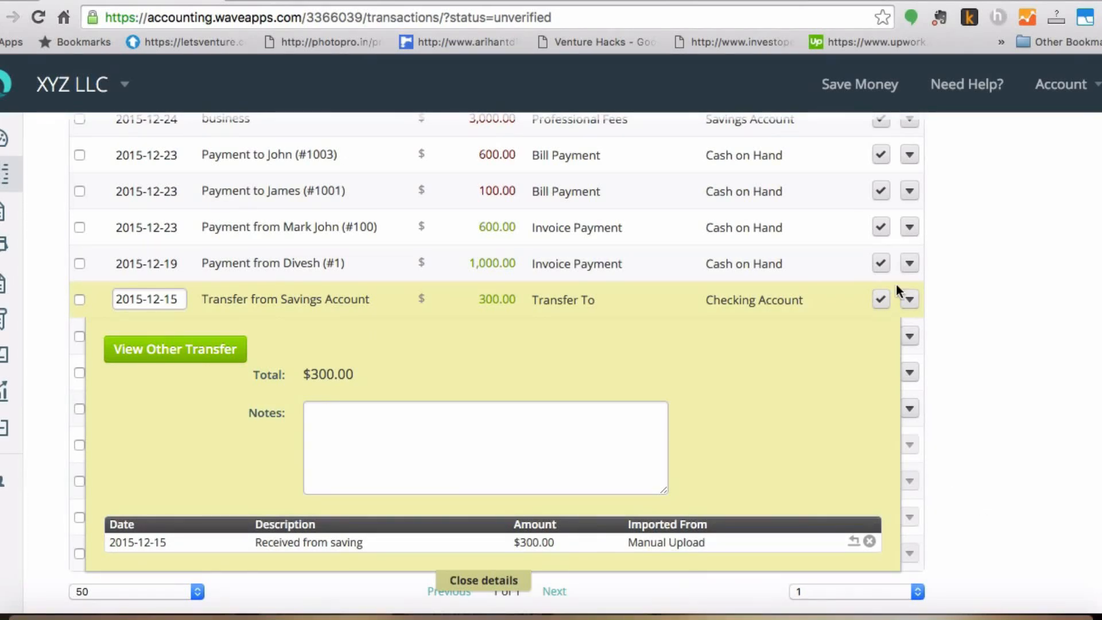
pyautogui.click(957, 215)
# Categorize the 5,000.00 received transaction under a new income category named Service provided in the Income group
pyautogui.scroll(3, 957, 216)
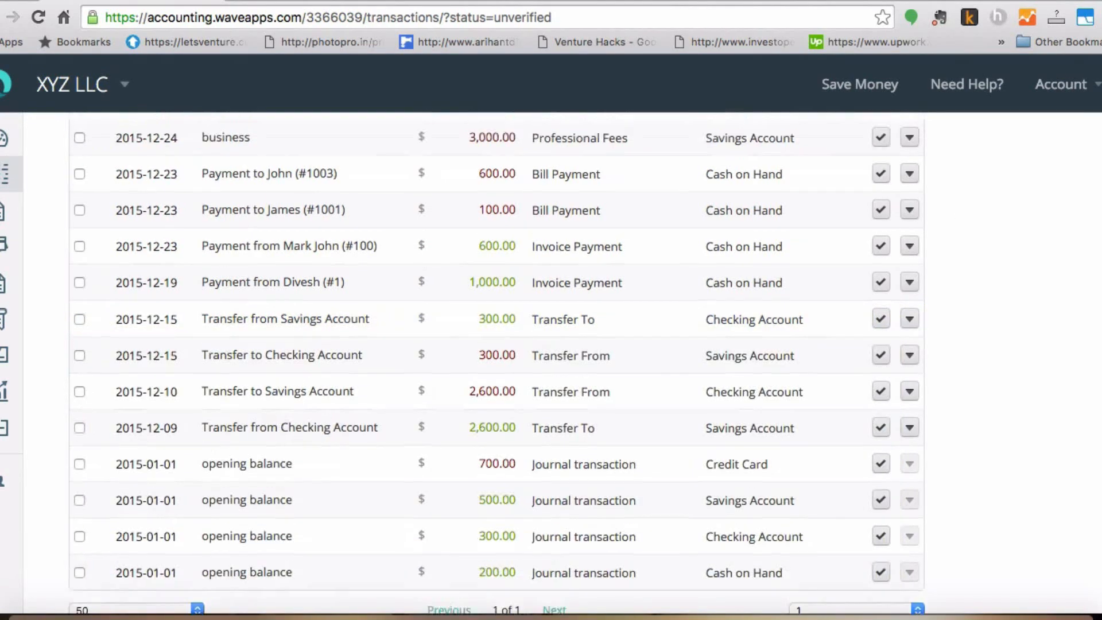
pyautogui.scroll(5, 592, 367)
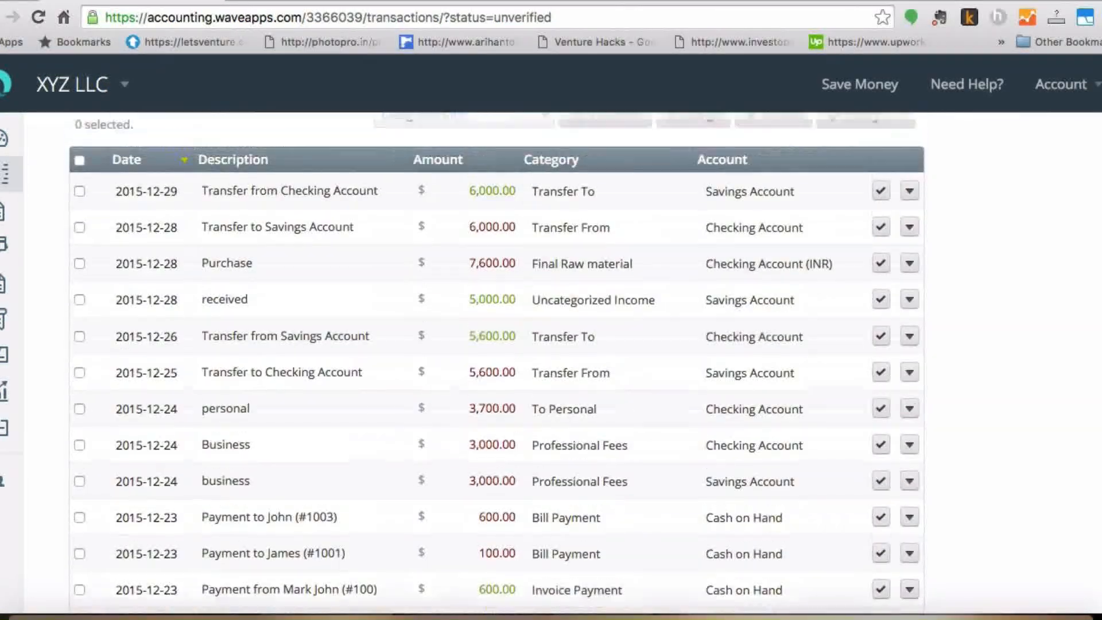
pyautogui.click(623, 338)
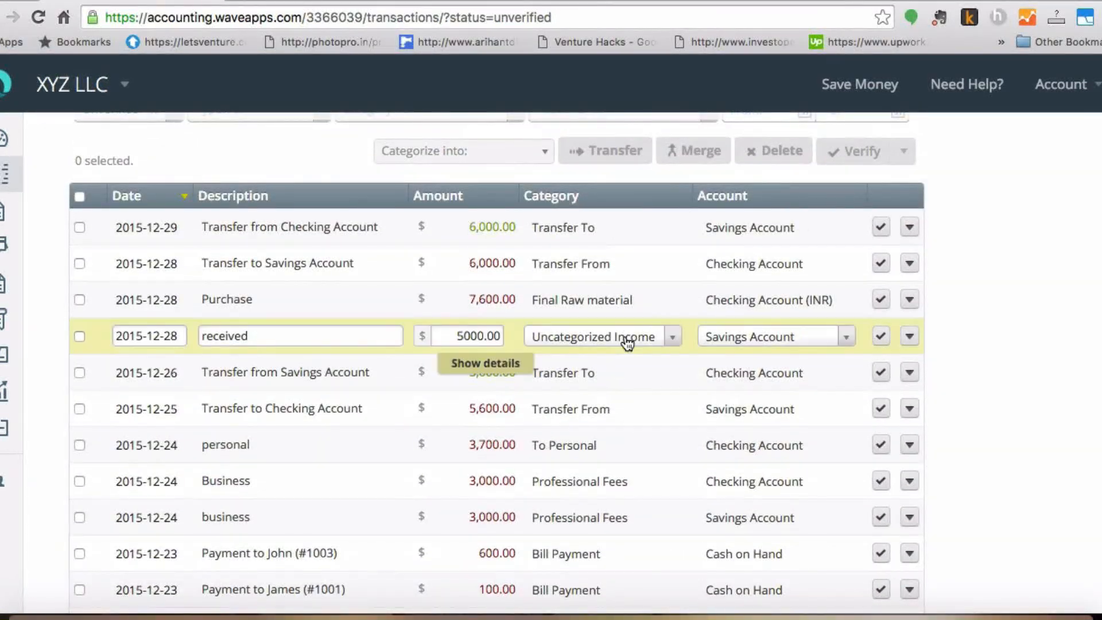
pyautogui.click(673, 338)
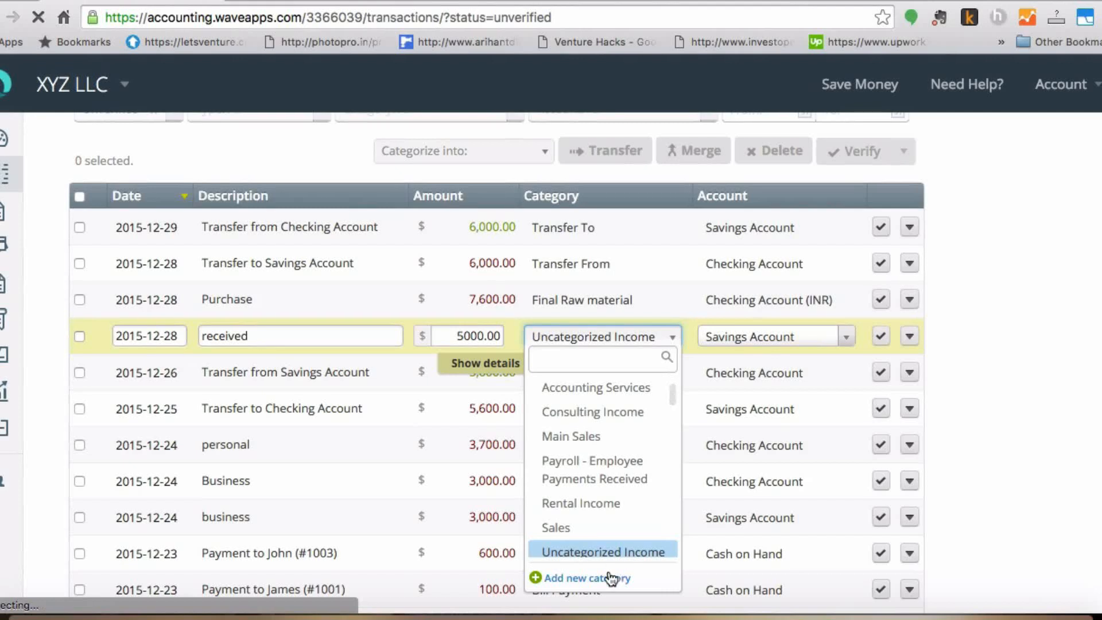
pyautogui.scroll(-1, 623, 553)
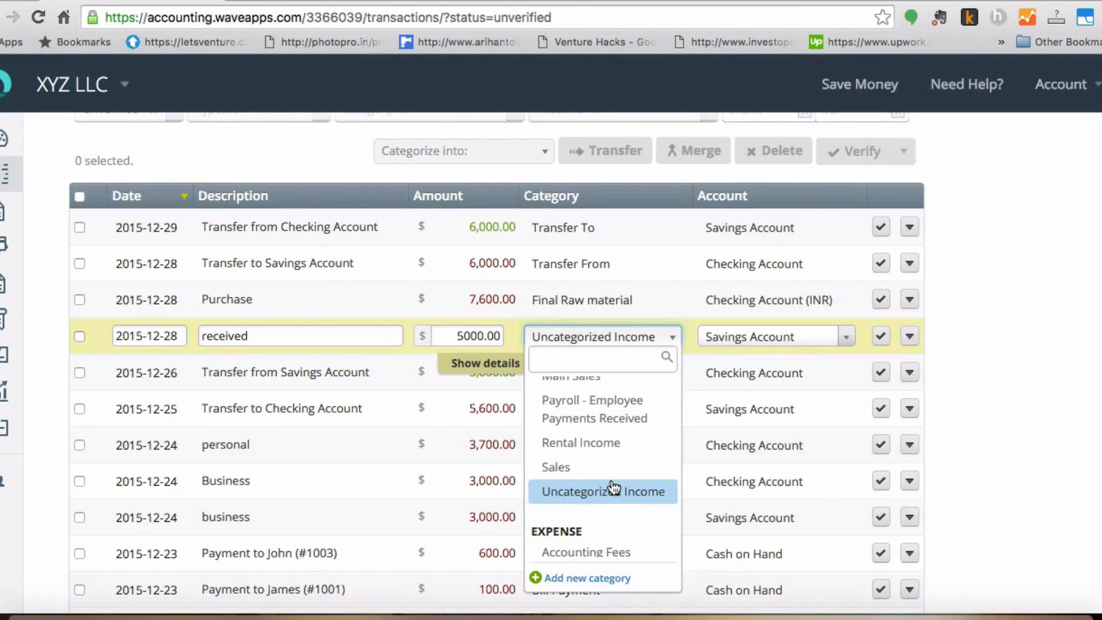
pyautogui.click(606, 580)
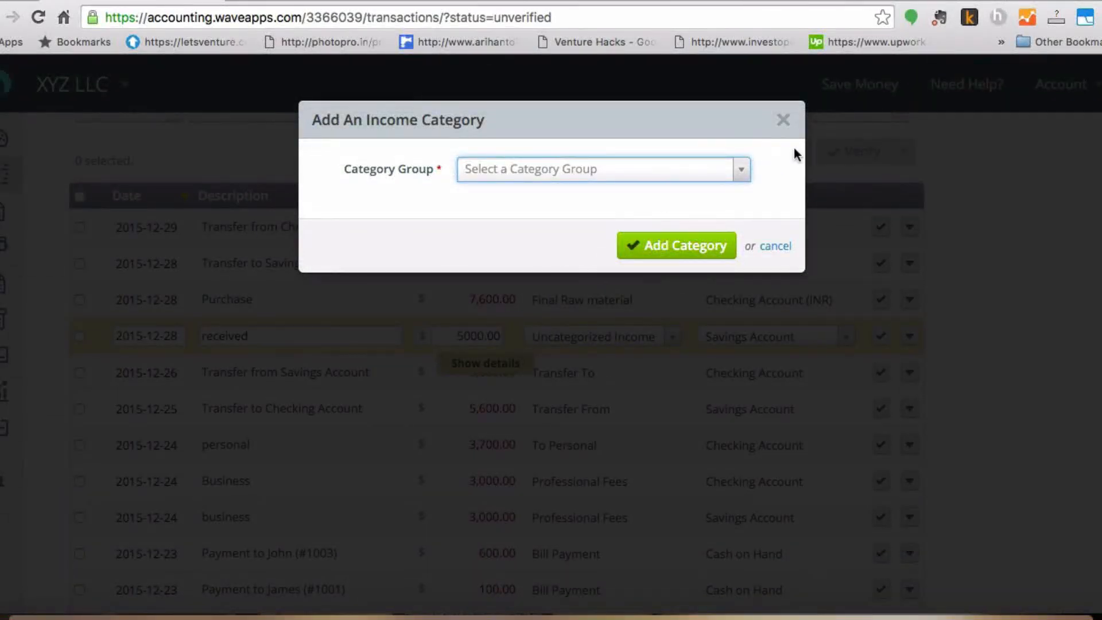
pyautogui.click(736, 170)
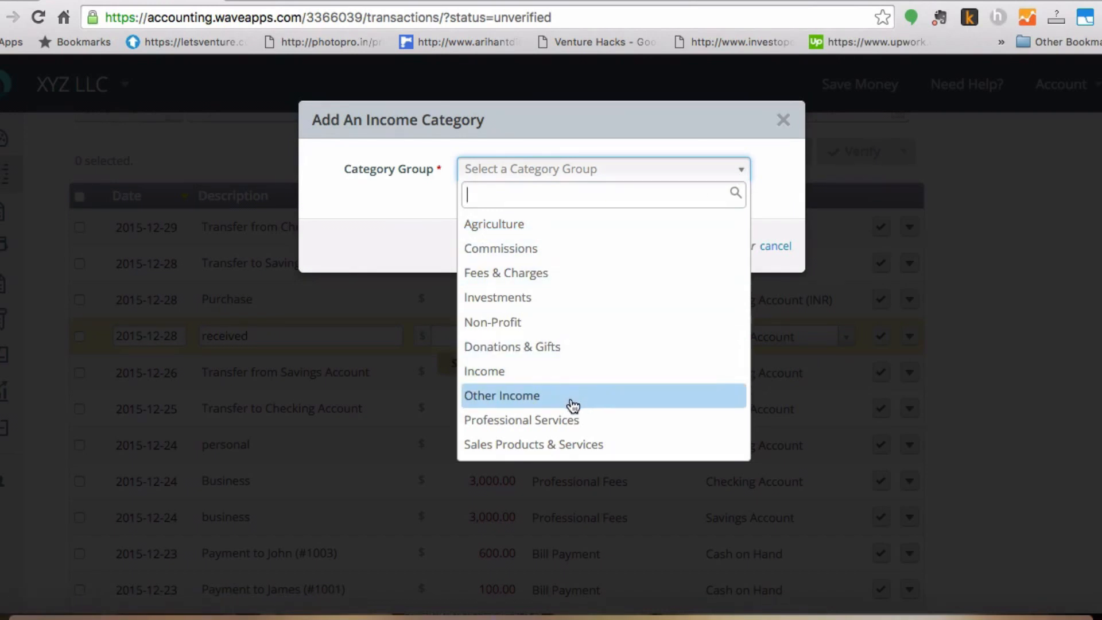
pyautogui.click(573, 370)
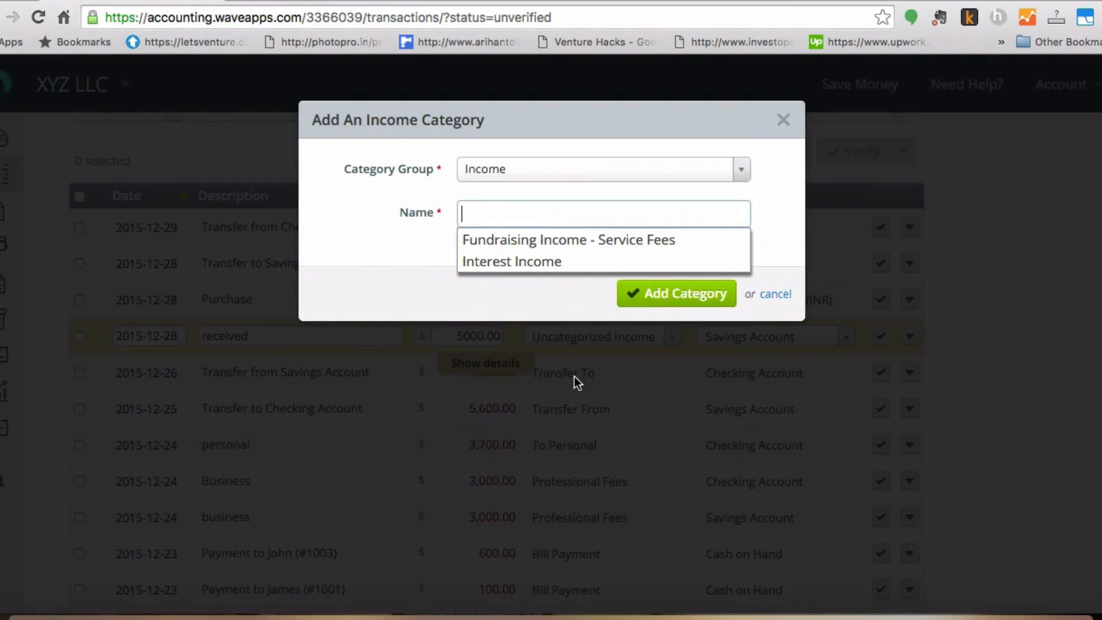
pyautogui.click(567, 214)
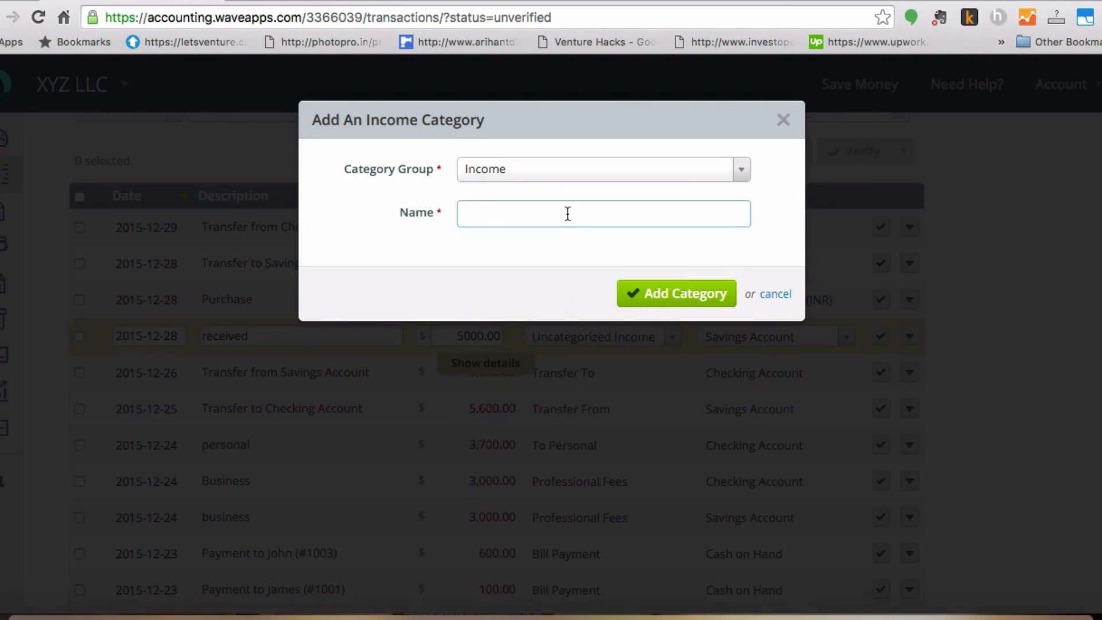
pyautogui.write('Ser')
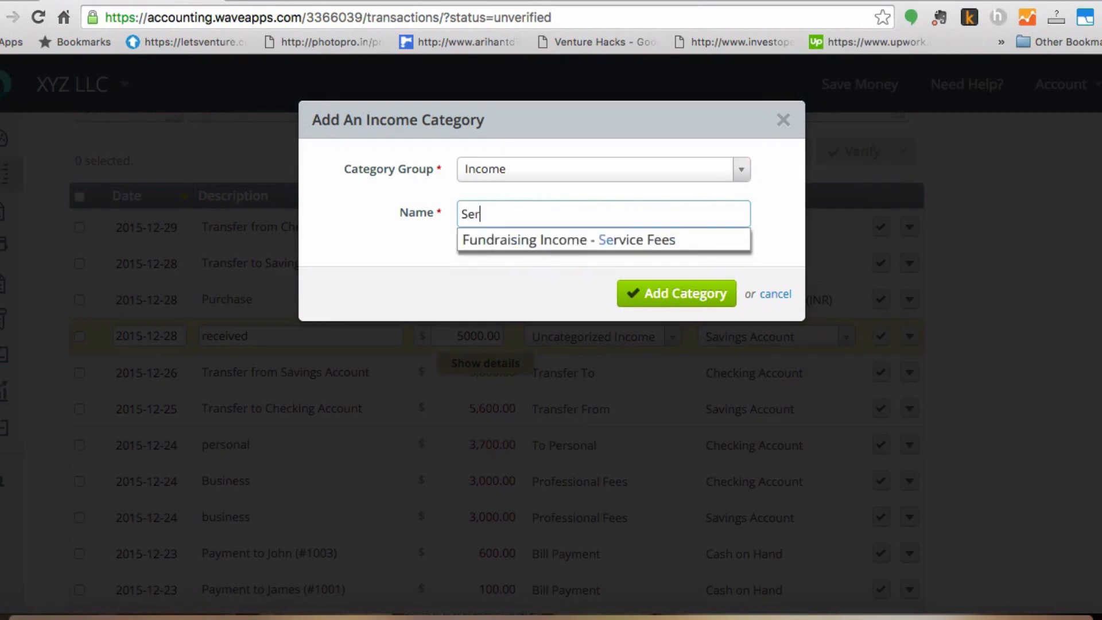
pyautogui.write('vice provided')
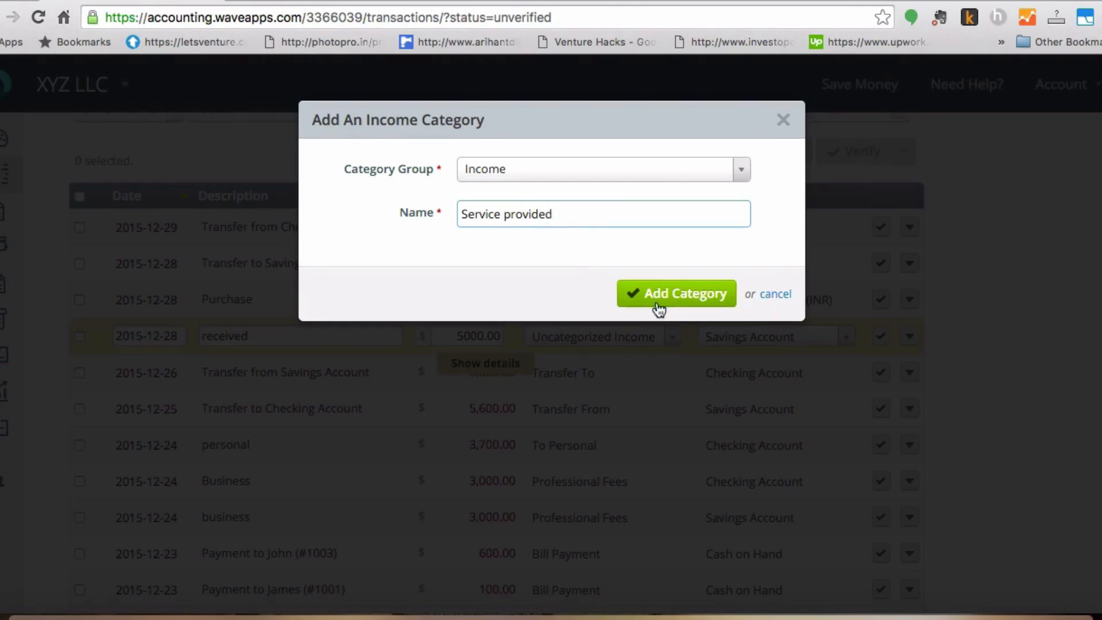
pyautogui.click(674, 293)
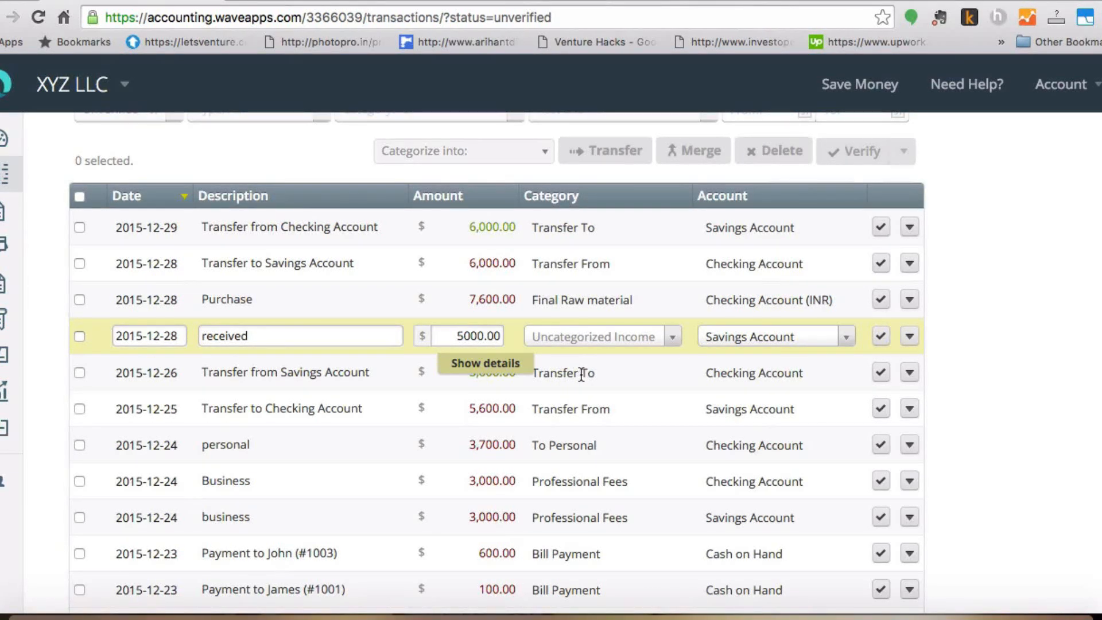
pyautogui.click(581, 374)
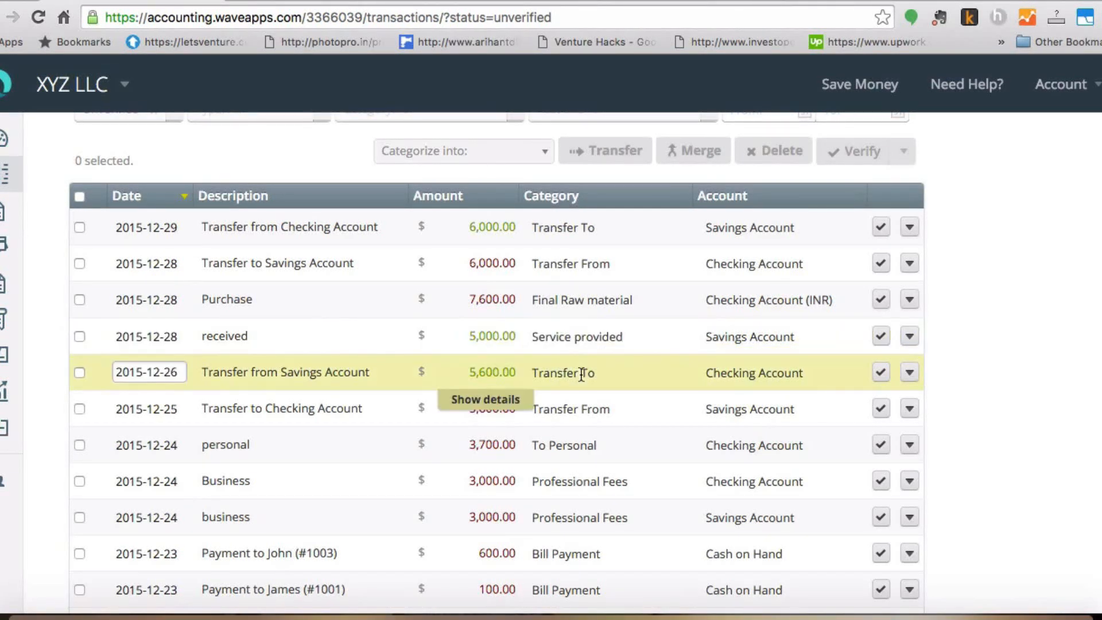
pyautogui.click(585, 340)
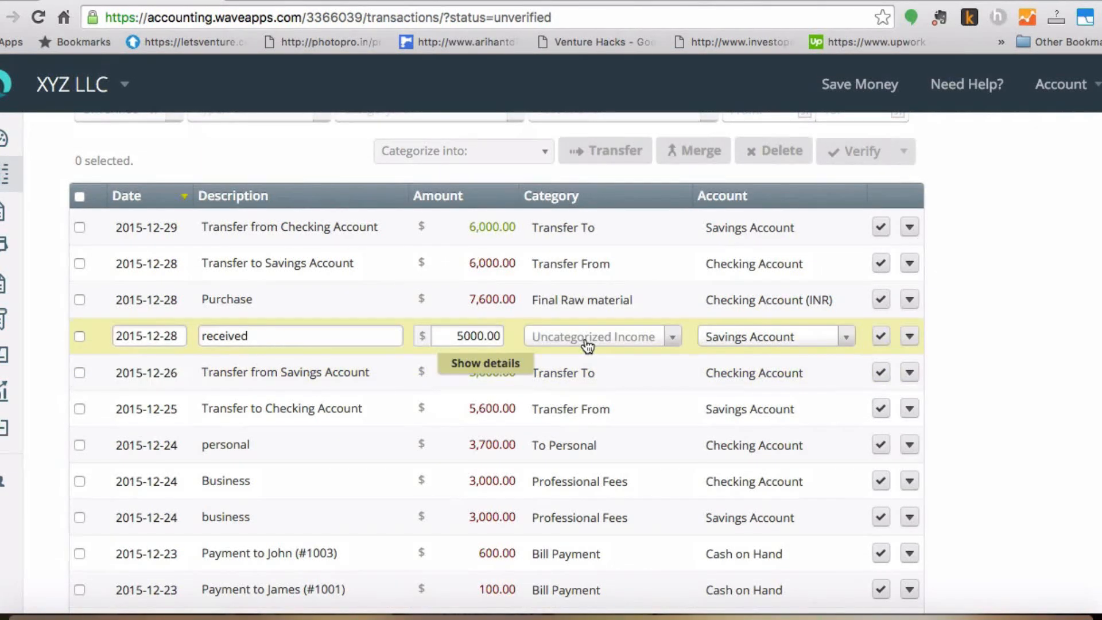
# Assign POW LTD as the customer in the details of the 5,000.00 received transaction, and close the entry
pyautogui.click(576, 372)
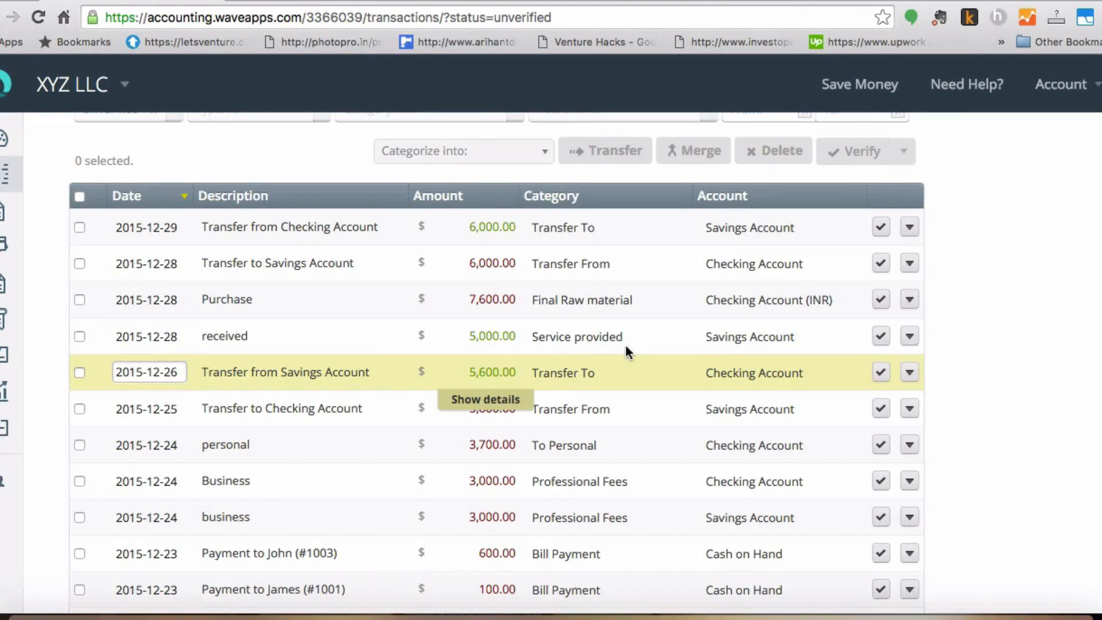
pyautogui.click(560, 338)
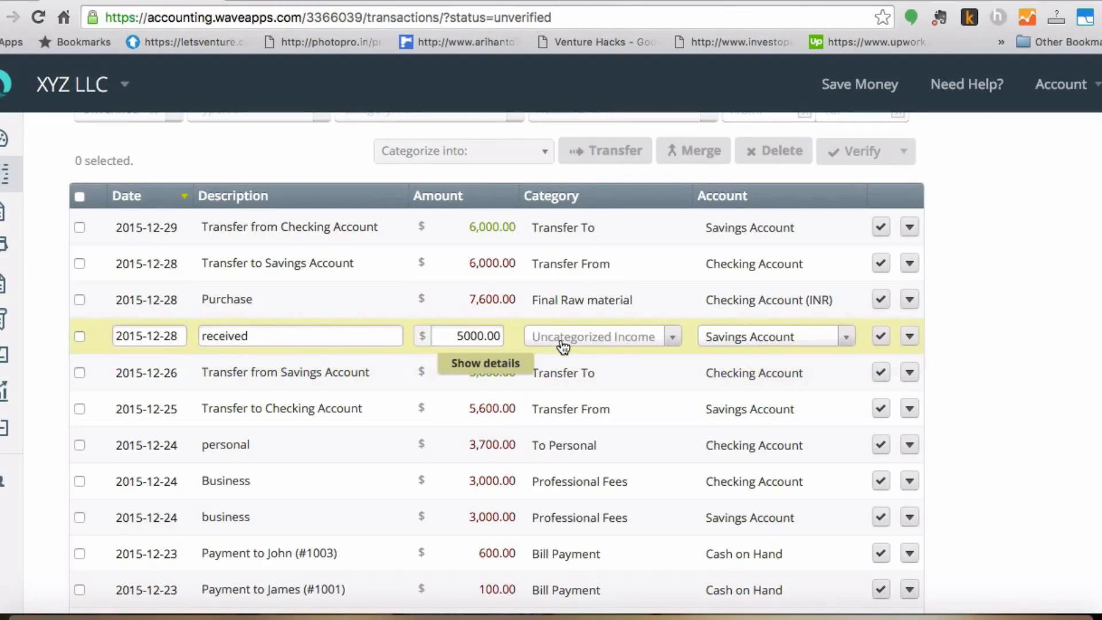
pyautogui.click(520, 364)
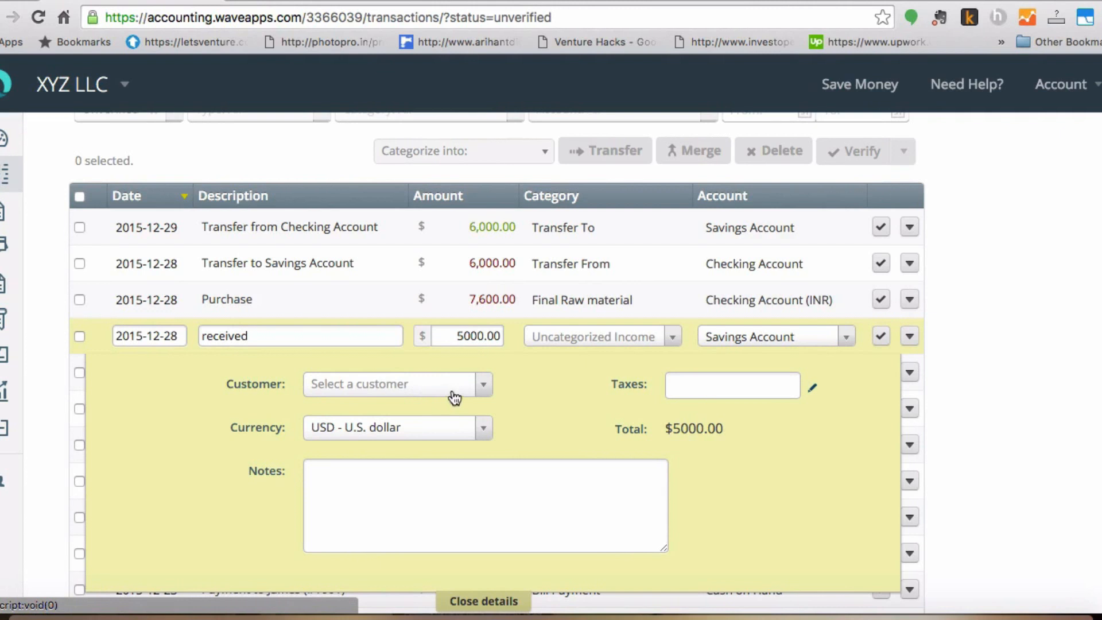
pyautogui.click(482, 384)
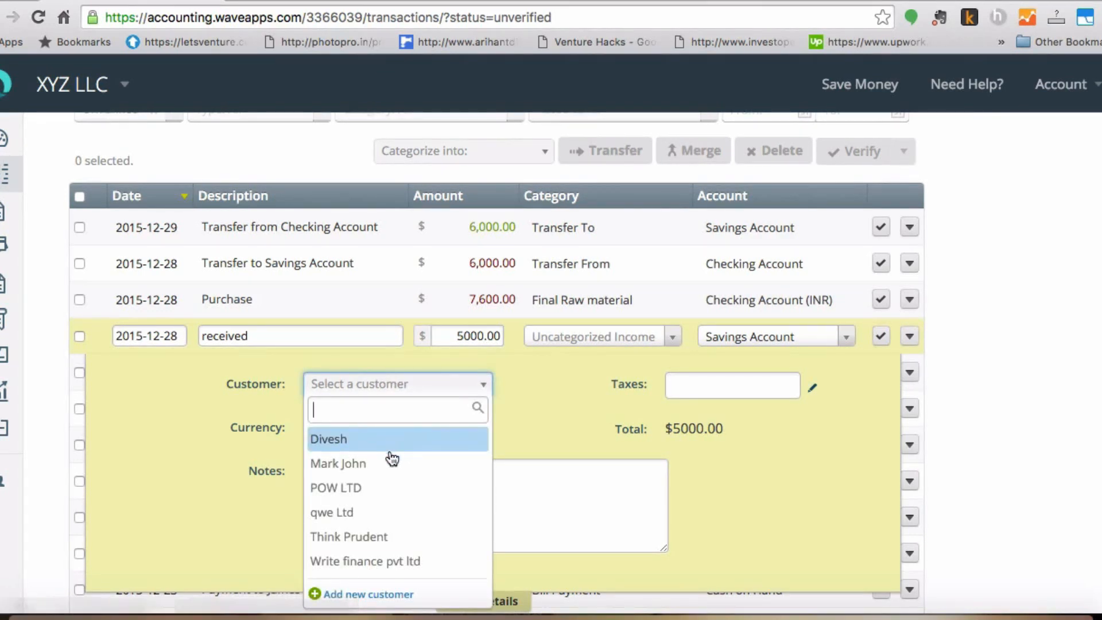
pyautogui.click(370, 488)
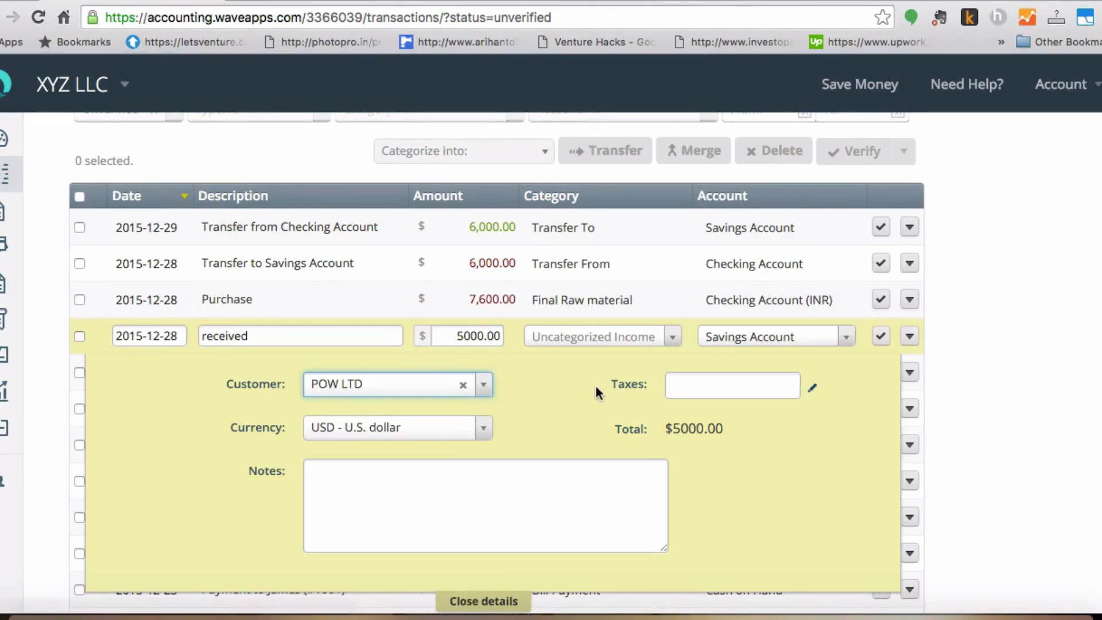
pyautogui.click(751, 387)
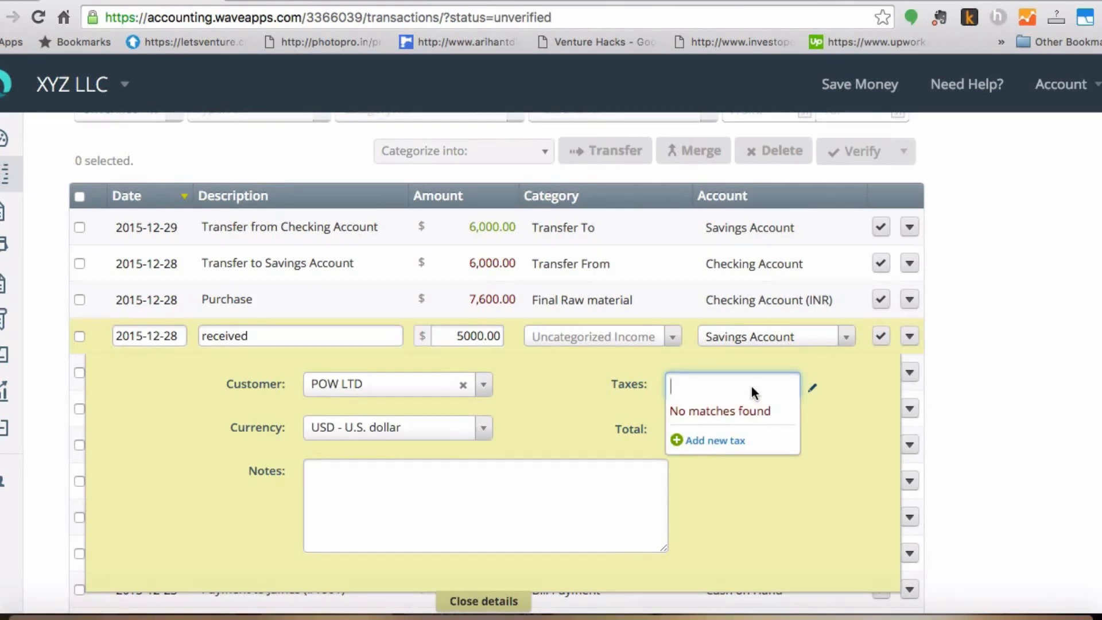
pyautogui.click(515, 523)
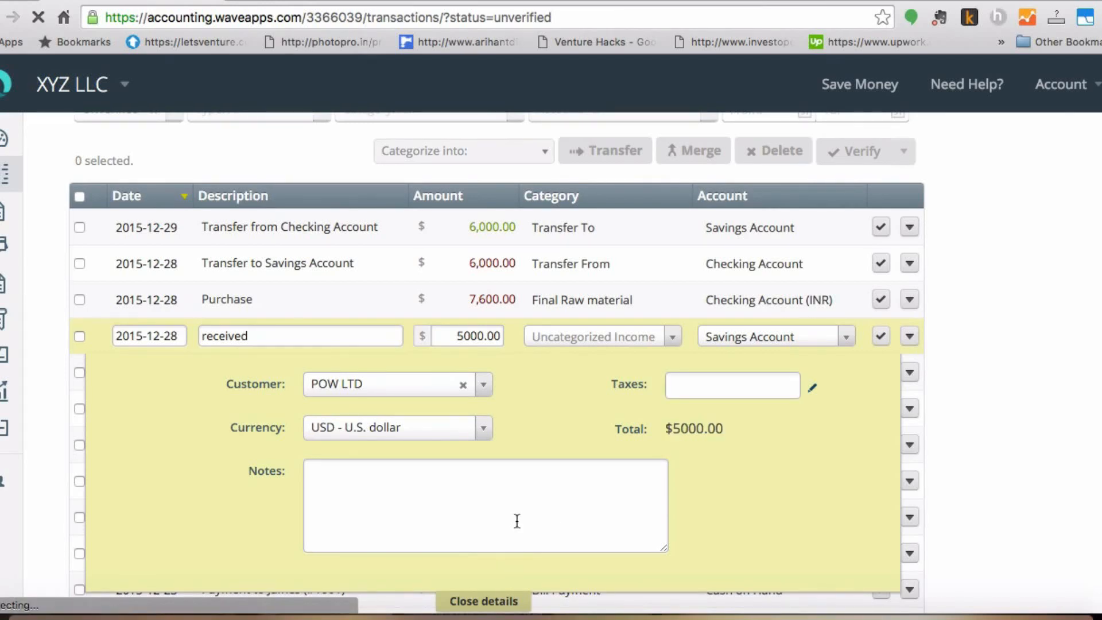
pyautogui.click(503, 600)
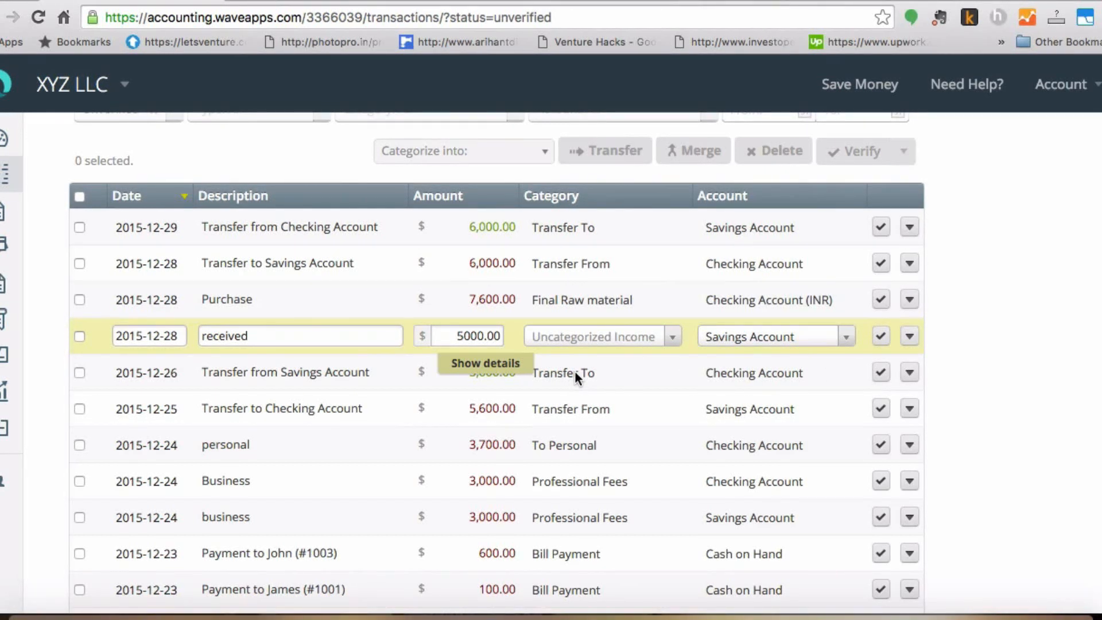
pyautogui.click(960, 265)
# Add a new income transaction and set its date to 2015-12-01
pyautogui.press('Up')
pyautogui.press('Up')
pyautogui.press('Up')
pyautogui.press('Up')
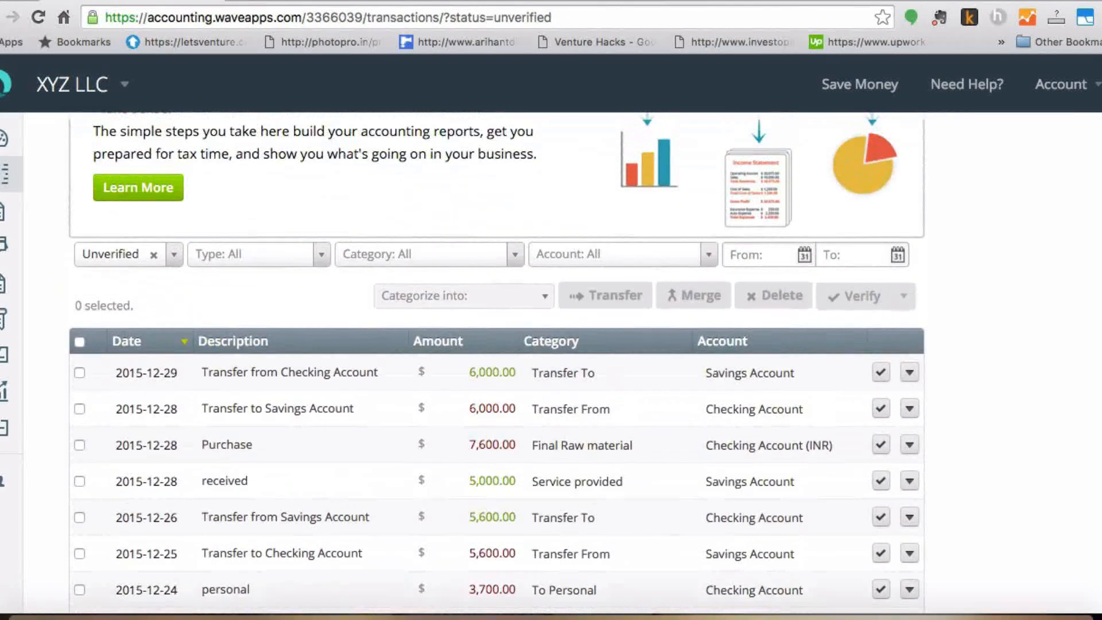
pyautogui.press('Up')
pyautogui.press('Up')
pyautogui.press('Up')
pyautogui.press('Up')
pyautogui.press('Up')
pyautogui.press('Up')
pyautogui.press('Up')
pyautogui.press('Up')
pyautogui.press('Up')
pyautogui.press('Up')
pyautogui.press('Up')
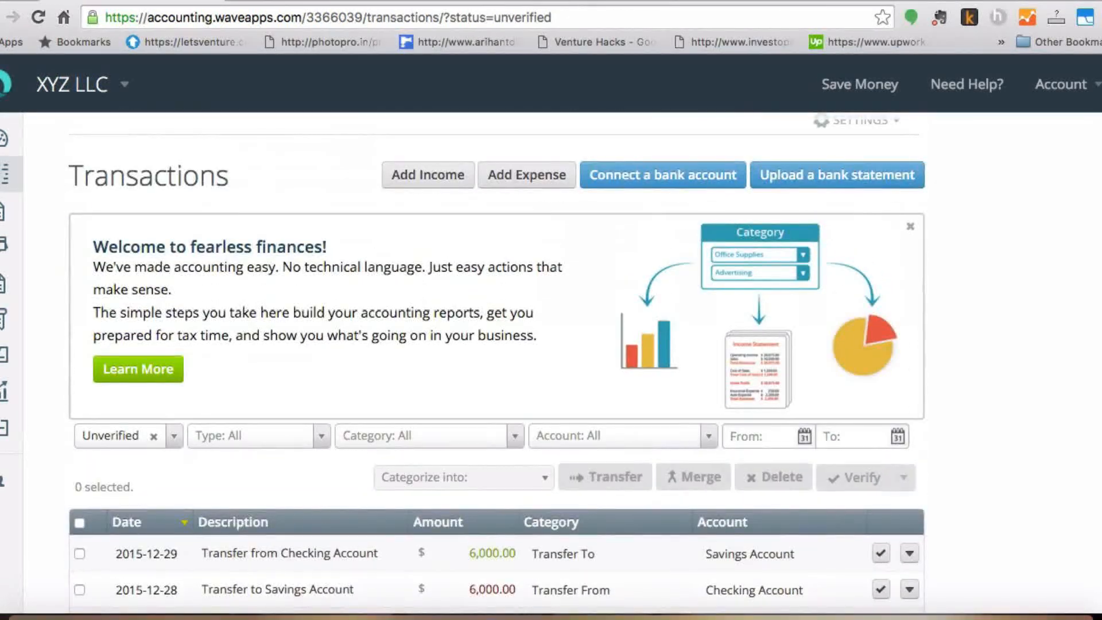
pyautogui.click(436, 180)
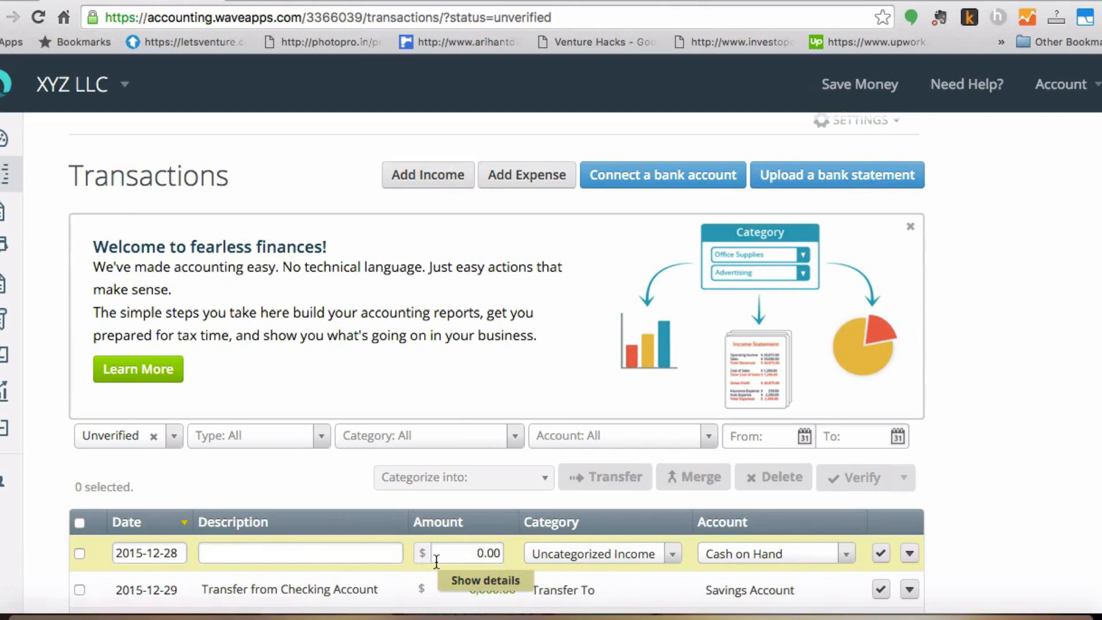
pyautogui.click(177, 555)
pyautogui.click(974, 565)
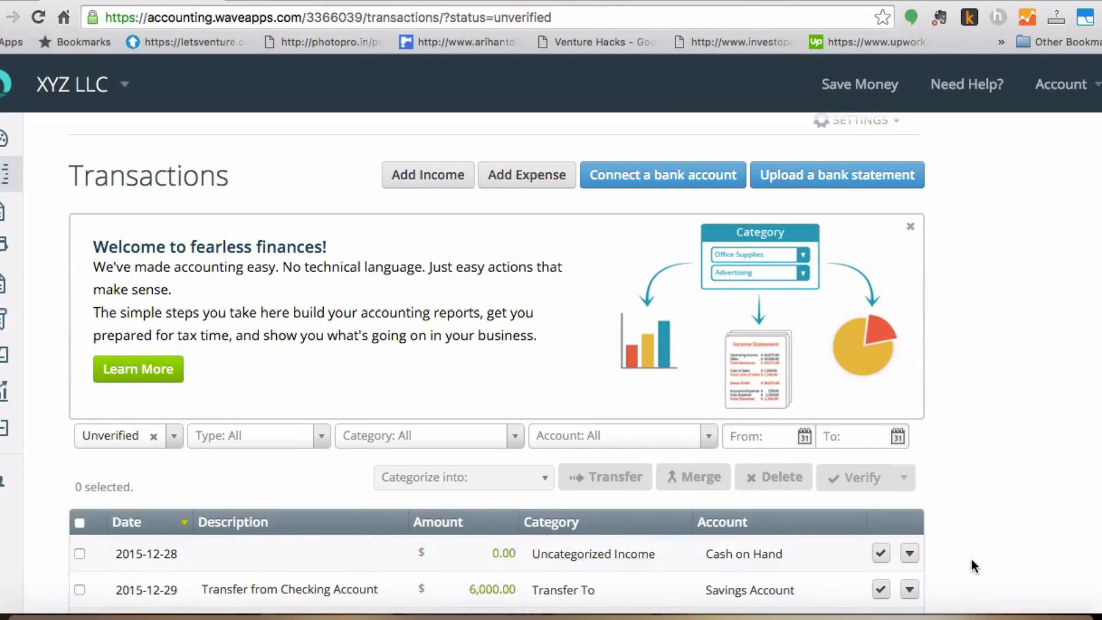
pyautogui.scroll(-3, 974, 565)
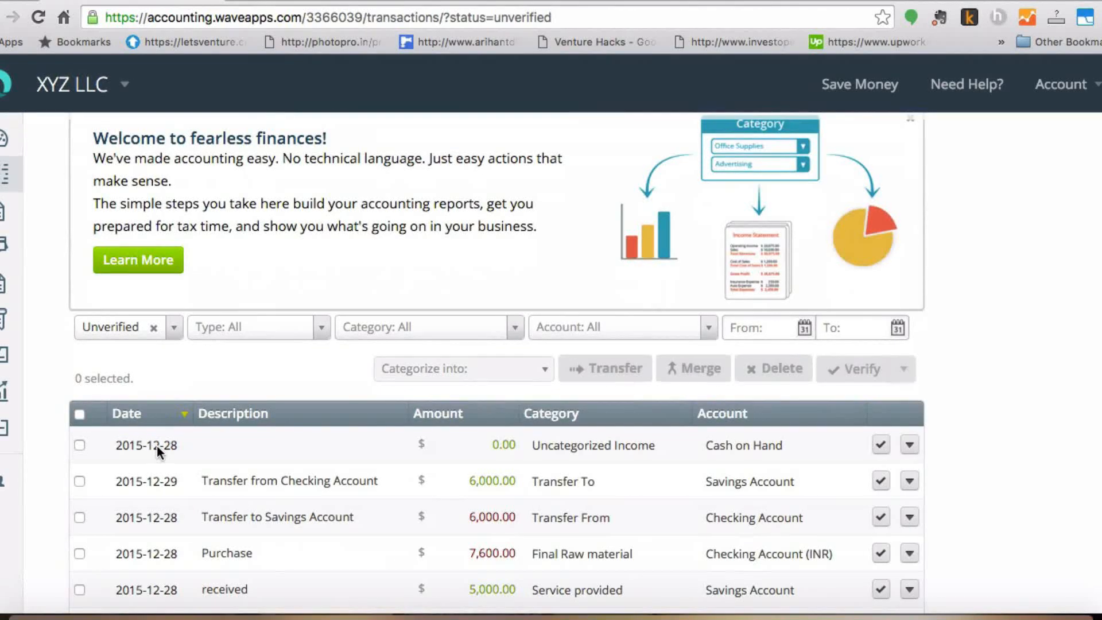
pyautogui.click(156, 446)
pyautogui.click(178, 447)
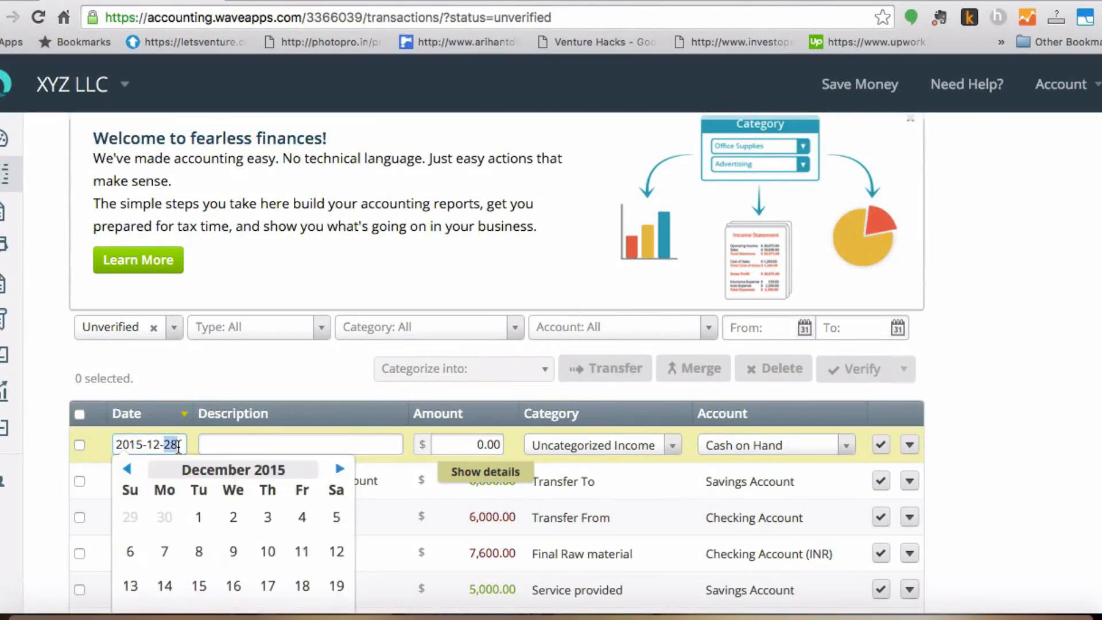
pyautogui.click(199, 517)
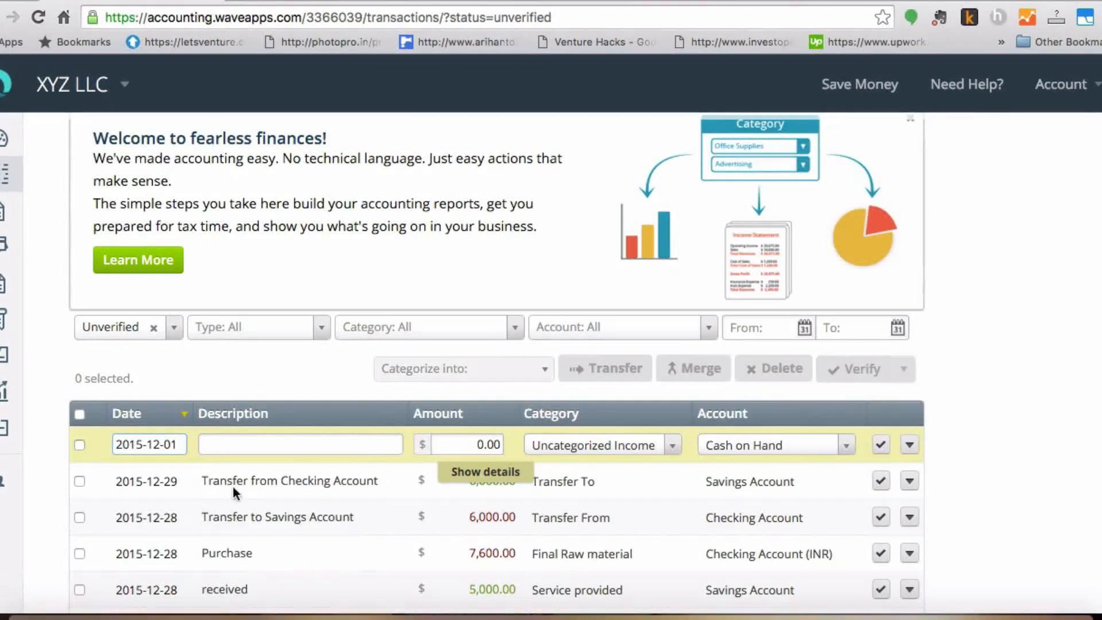
# Give the new income transaction the description des and an amount of 100.00
pyautogui.click(299, 437)
pyautogui.write('des')
pyautogui.click(485, 445)
pyautogui.press('BackSpace')
pyautogui.write('100')
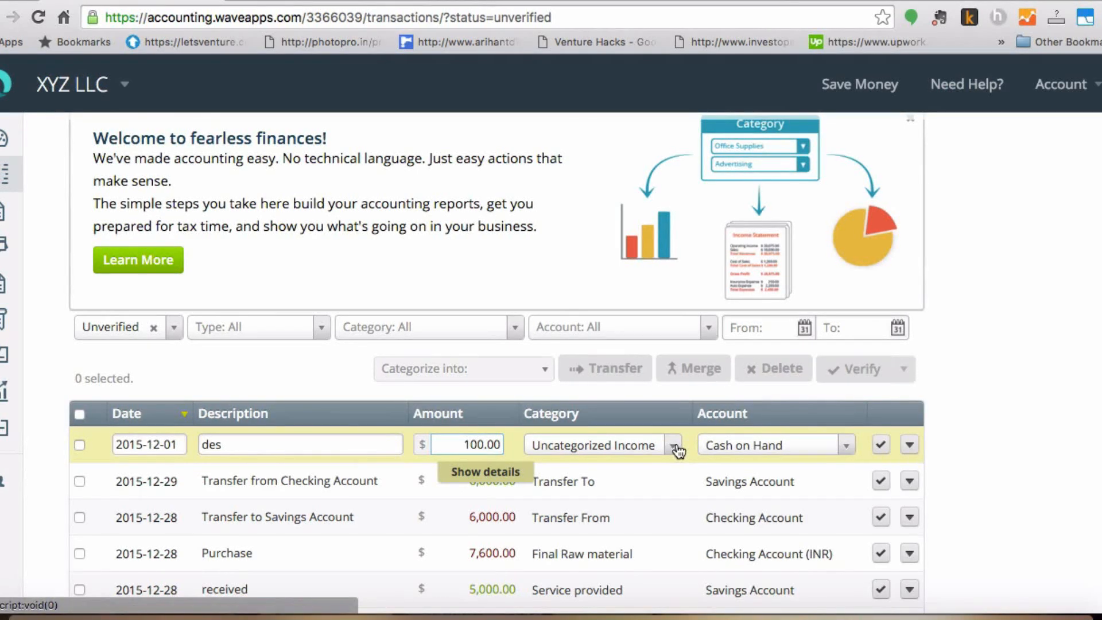
# Categorize the des income as Sales on the Checking Account, and look over its details before closing the entry
pyautogui.click(671, 445)
pyautogui.click(629, 361)
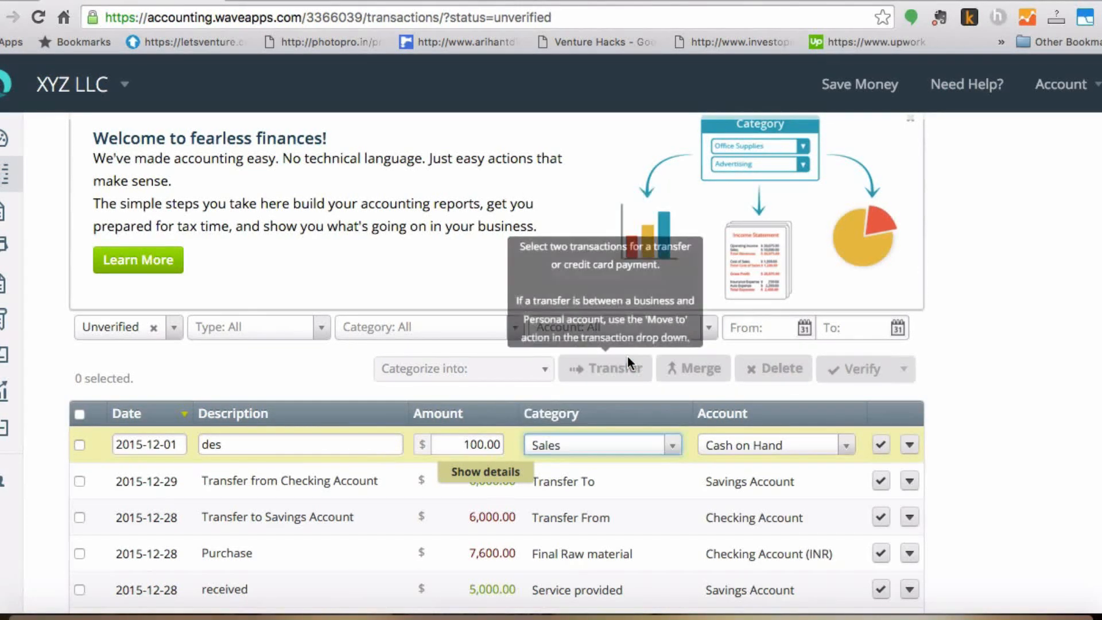
pyautogui.click(846, 446)
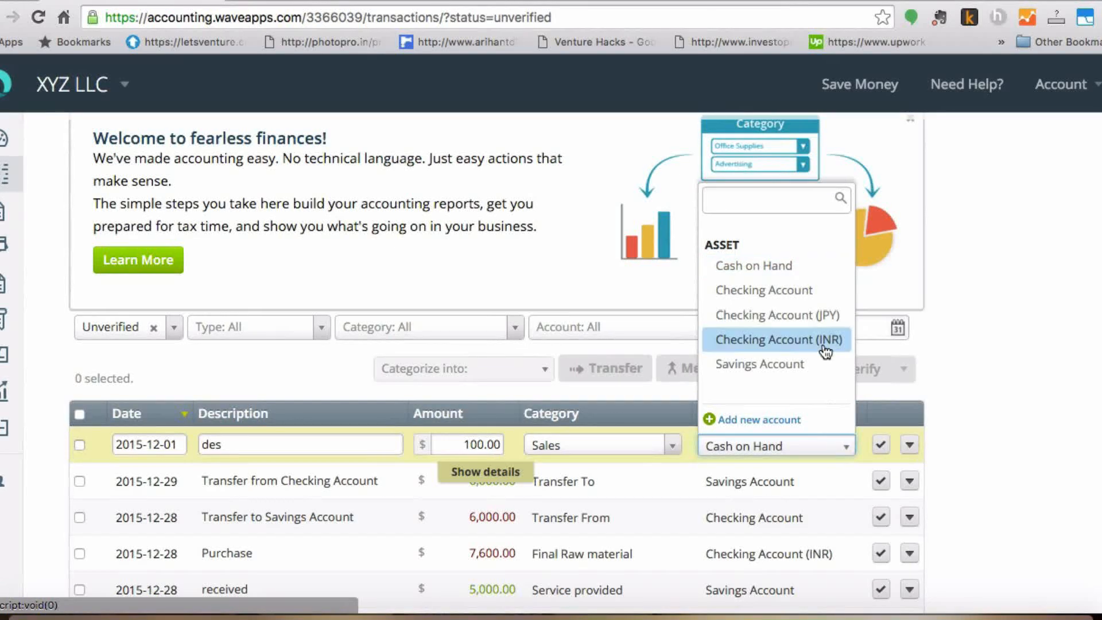
pyautogui.click(813, 290)
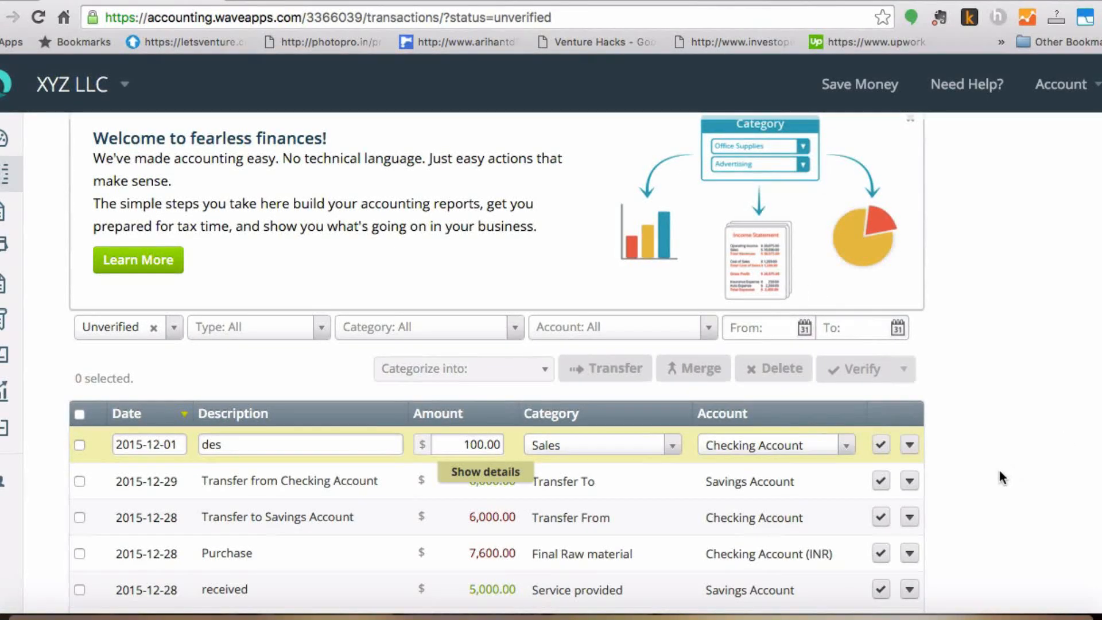
pyautogui.click(511, 486)
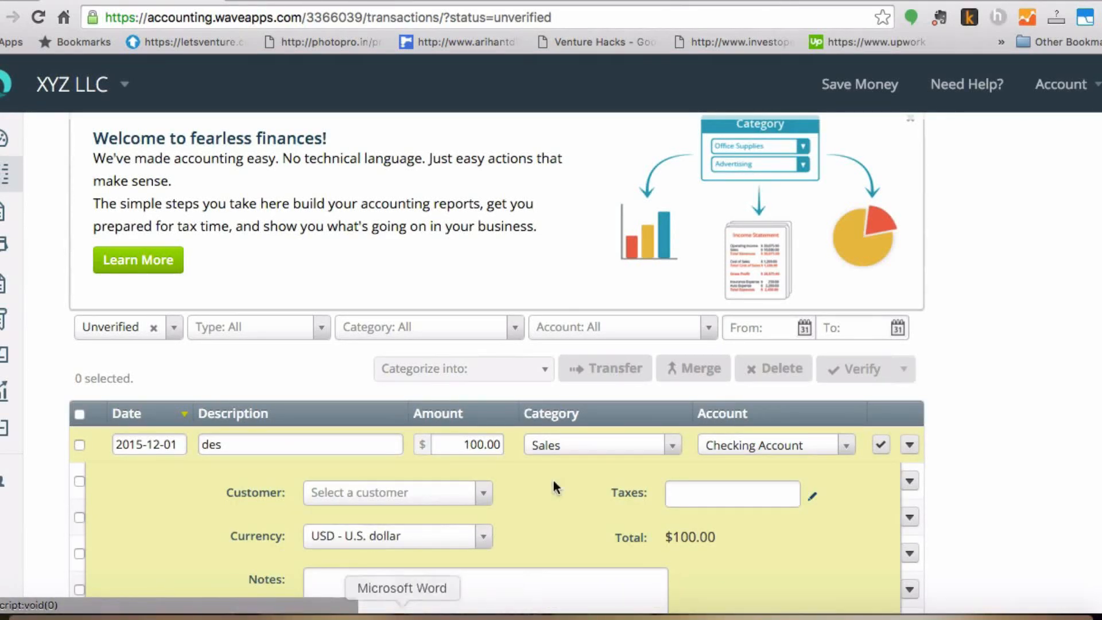
pyautogui.click(962, 467)
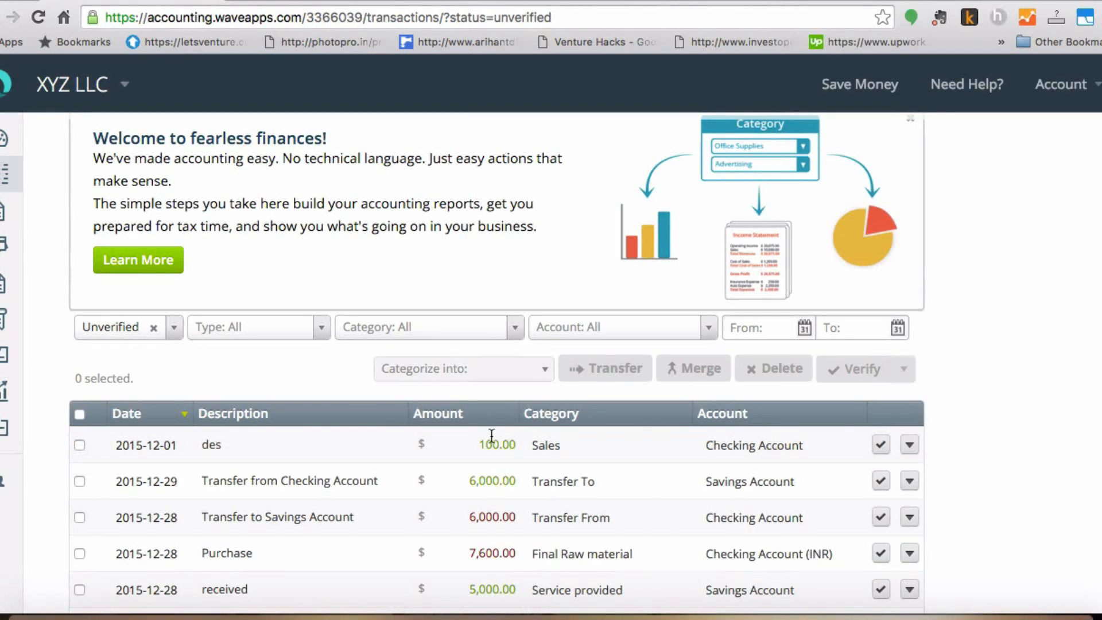
# Add a new expense transaction dated 2015-12-05 with an amount of 500.00
pyautogui.scroll(3, 959, 314)
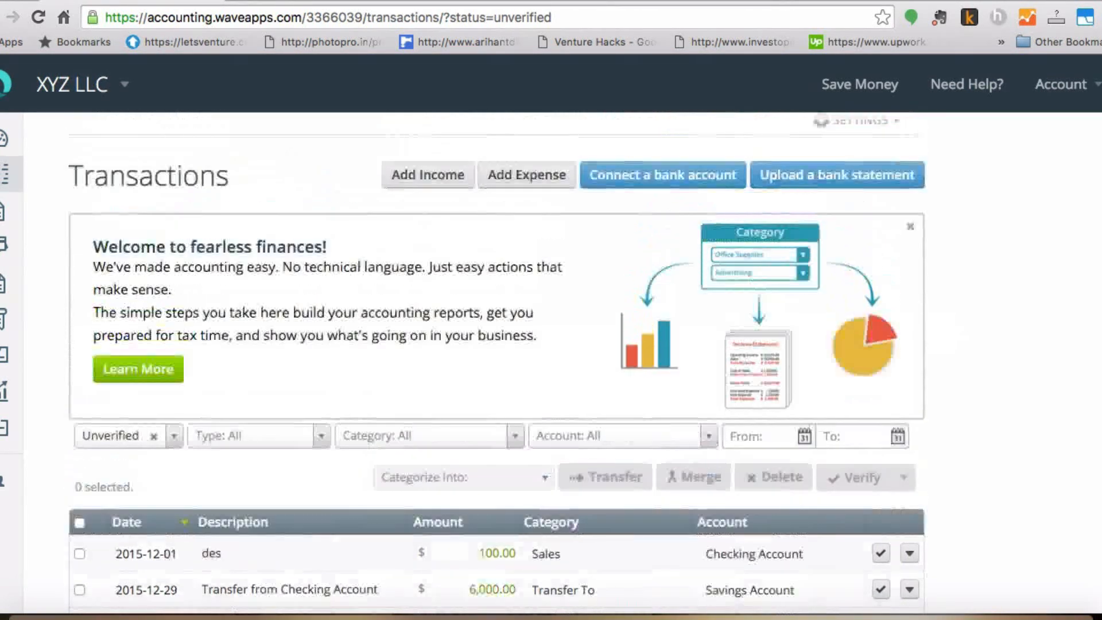
pyautogui.click(519, 213)
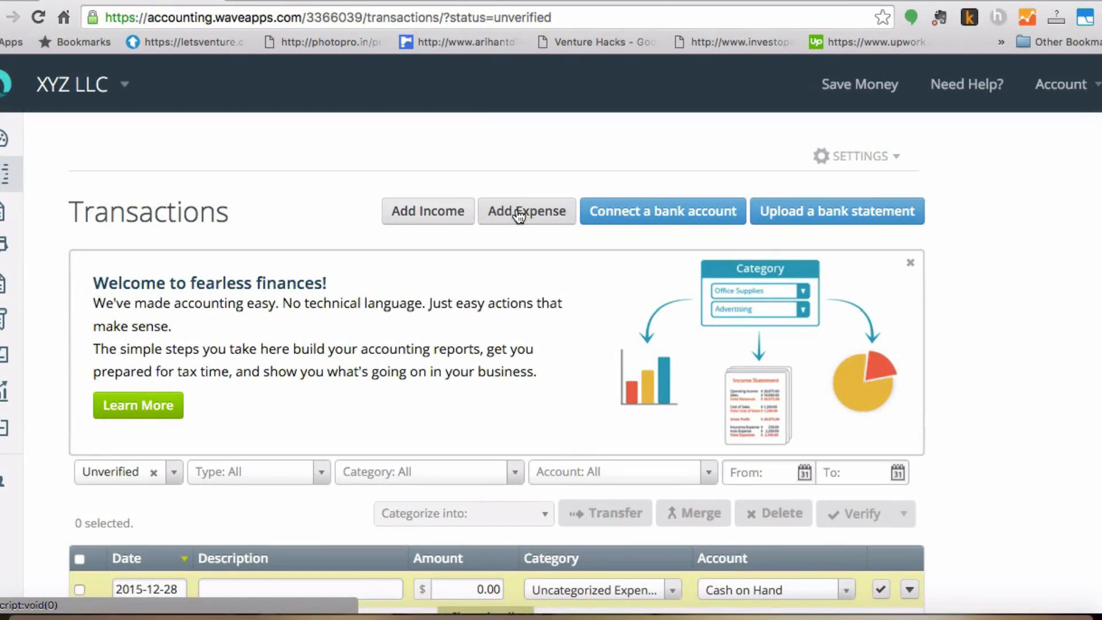
pyautogui.scroll(-3, 996, 524)
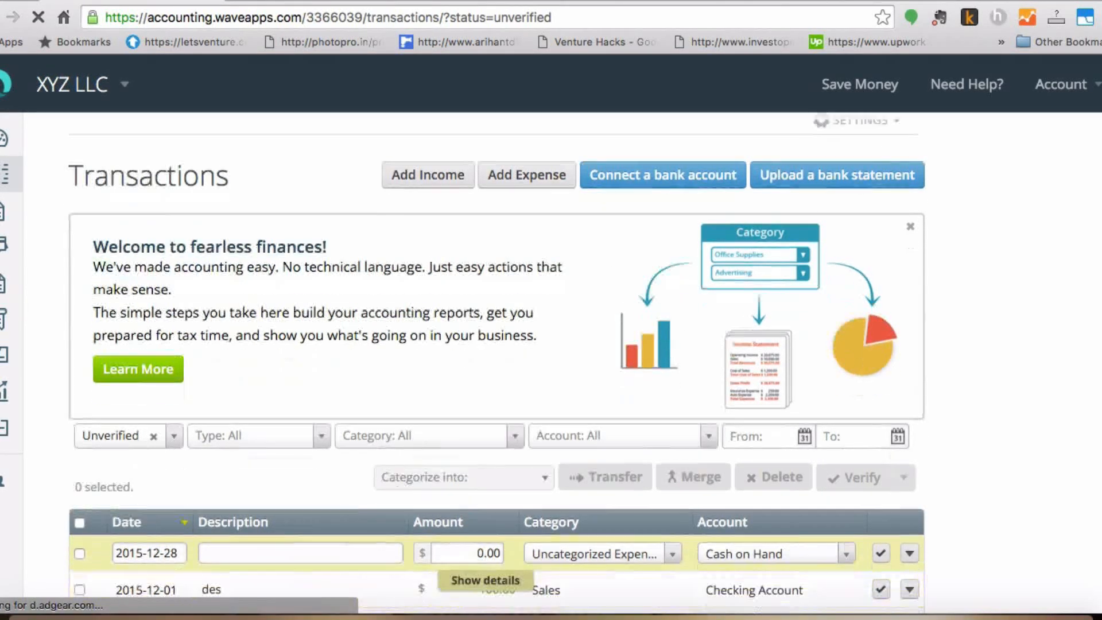
pyautogui.scroll(-1, 214, 479)
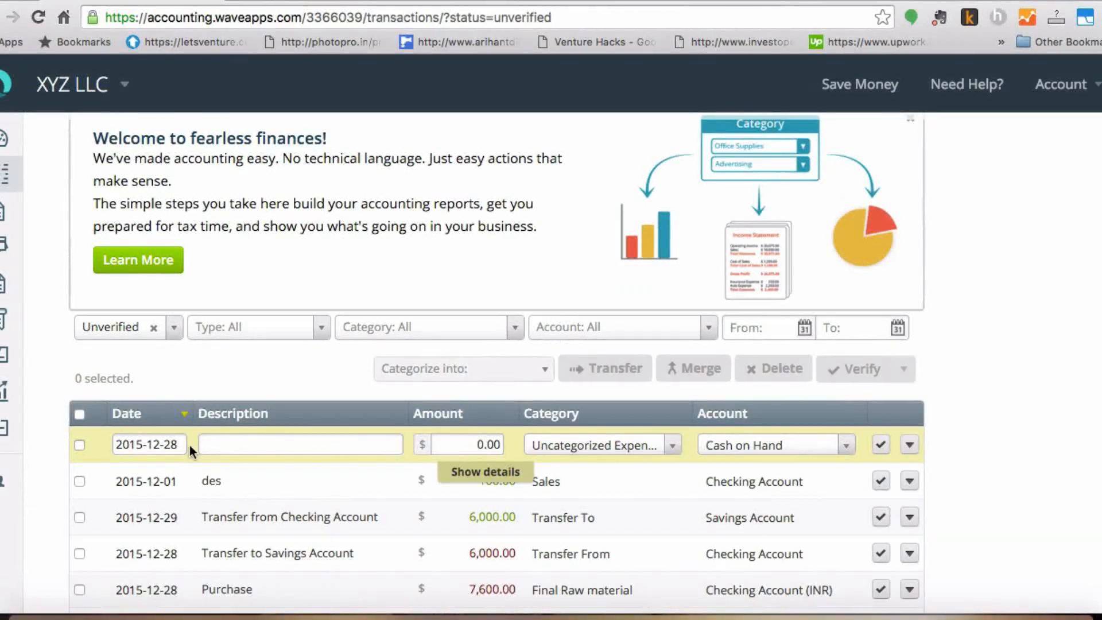
pyautogui.click(176, 453)
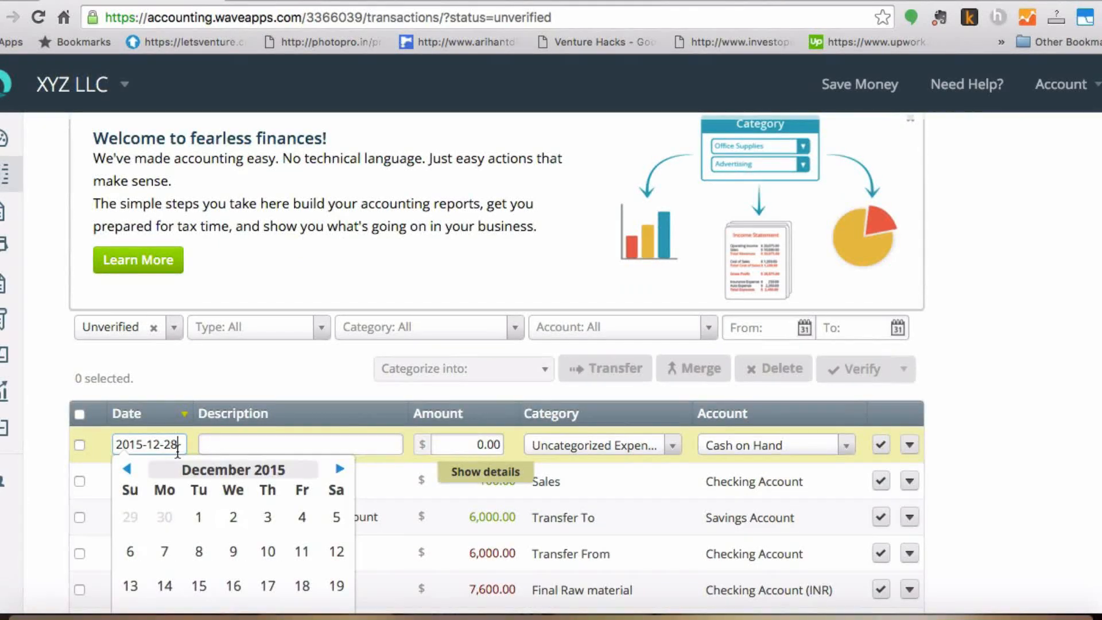
pyautogui.click(339, 516)
pyautogui.click(344, 443)
pyautogui.press('BackSpace')
pyautogui.write('500')
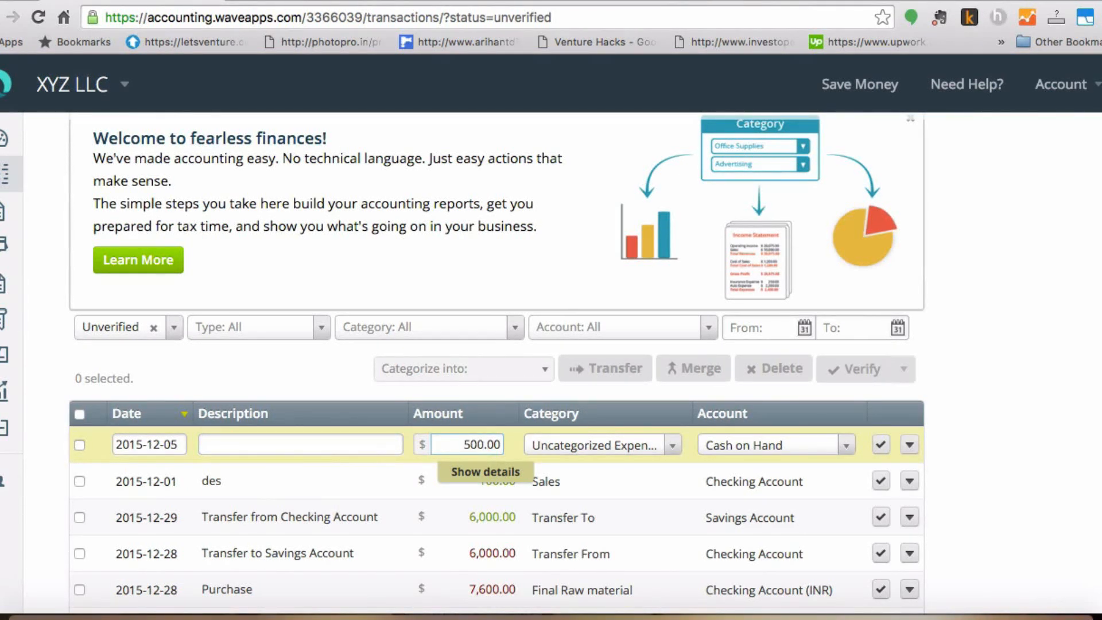
# Categorize the new 500.00 expense as Rent Expense and check the account choices
pyautogui.click(669, 445)
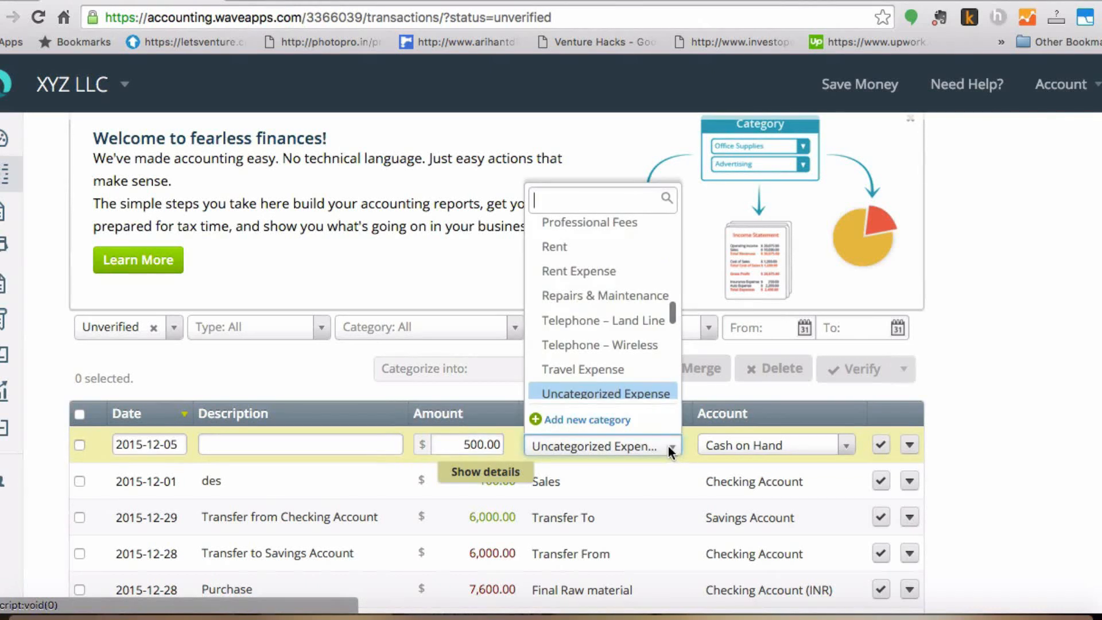
pyautogui.click(621, 271)
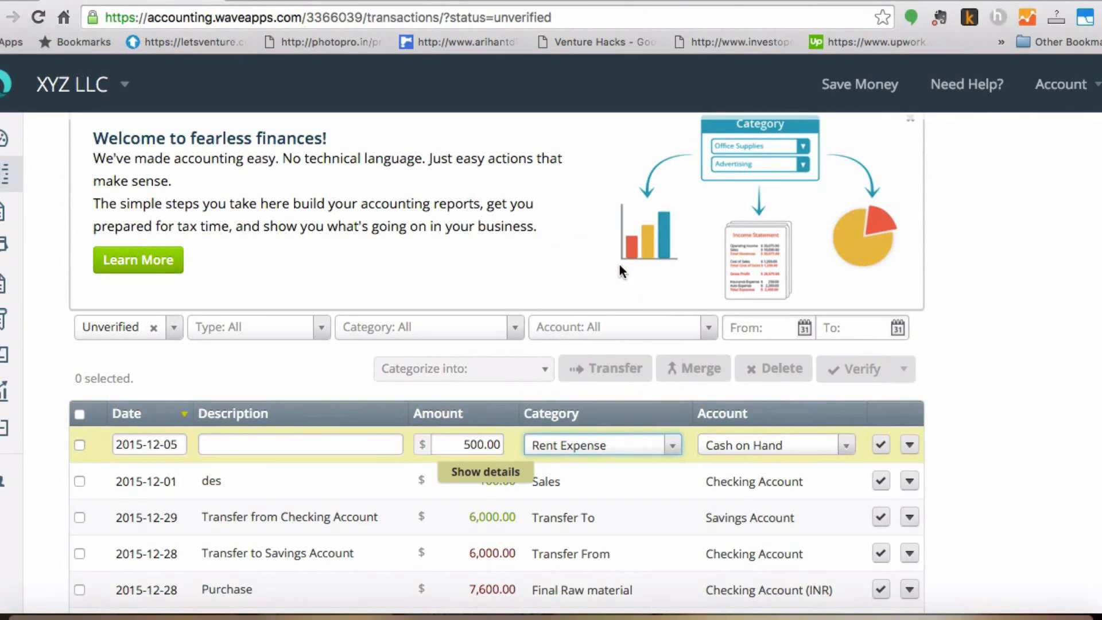
pyautogui.click(843, 443)
pyautogui.click(845, 443)
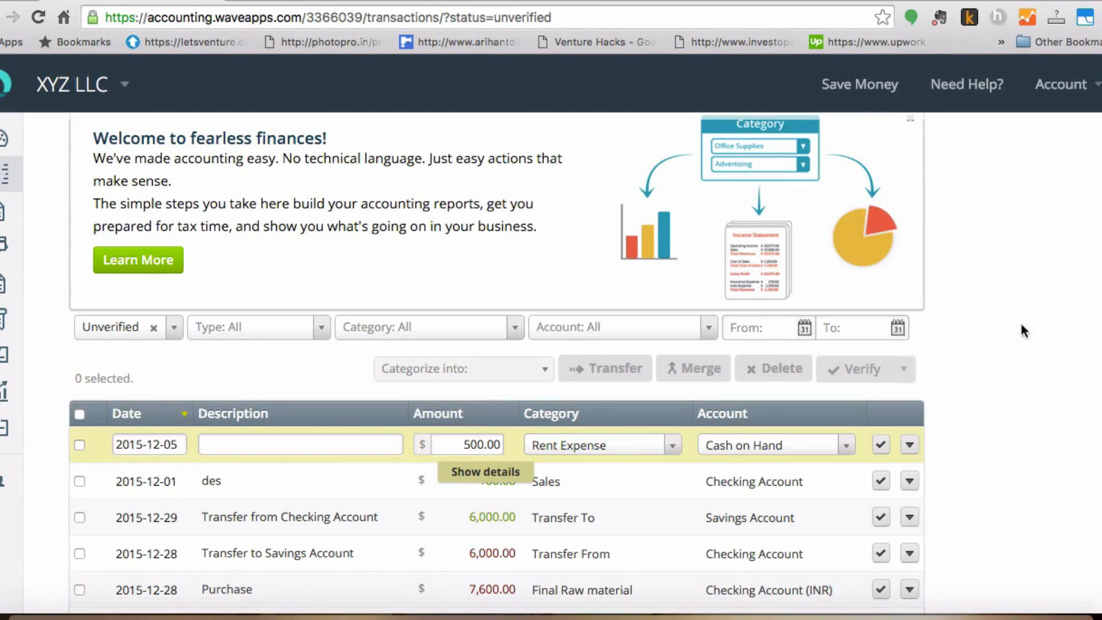
pyautogui.scroll(1, 984, 322)
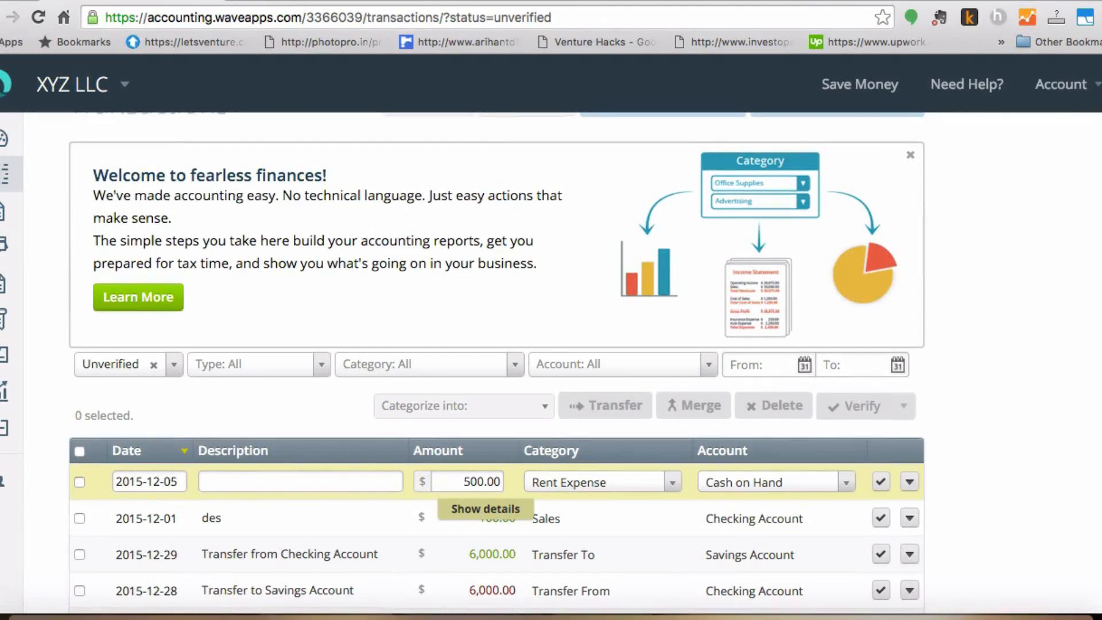
pyautogui.scroll(1, 984, 322)
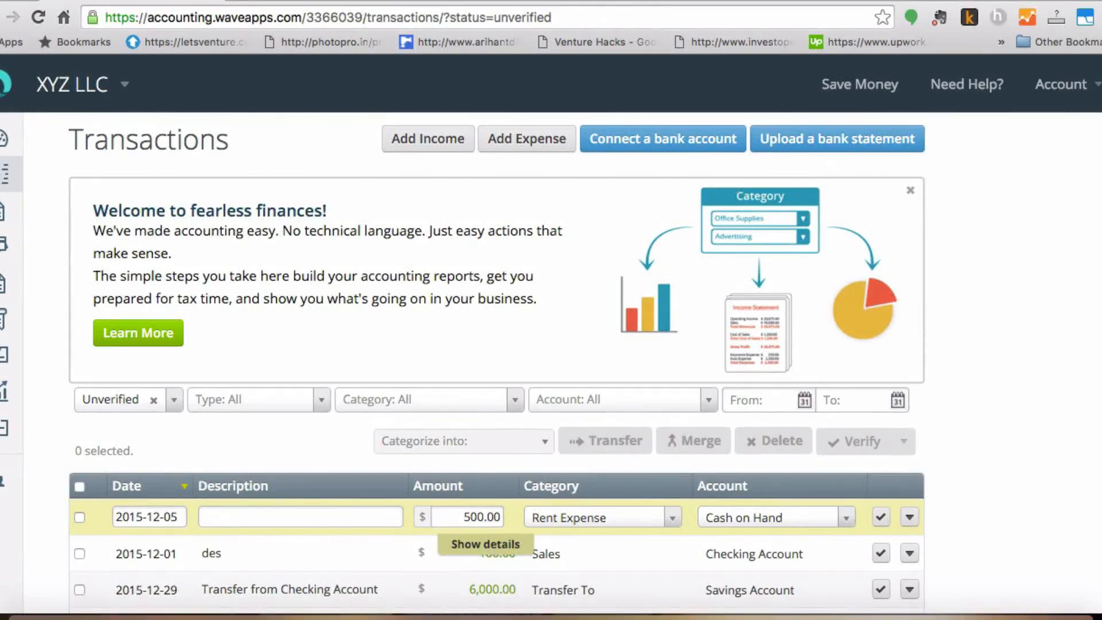